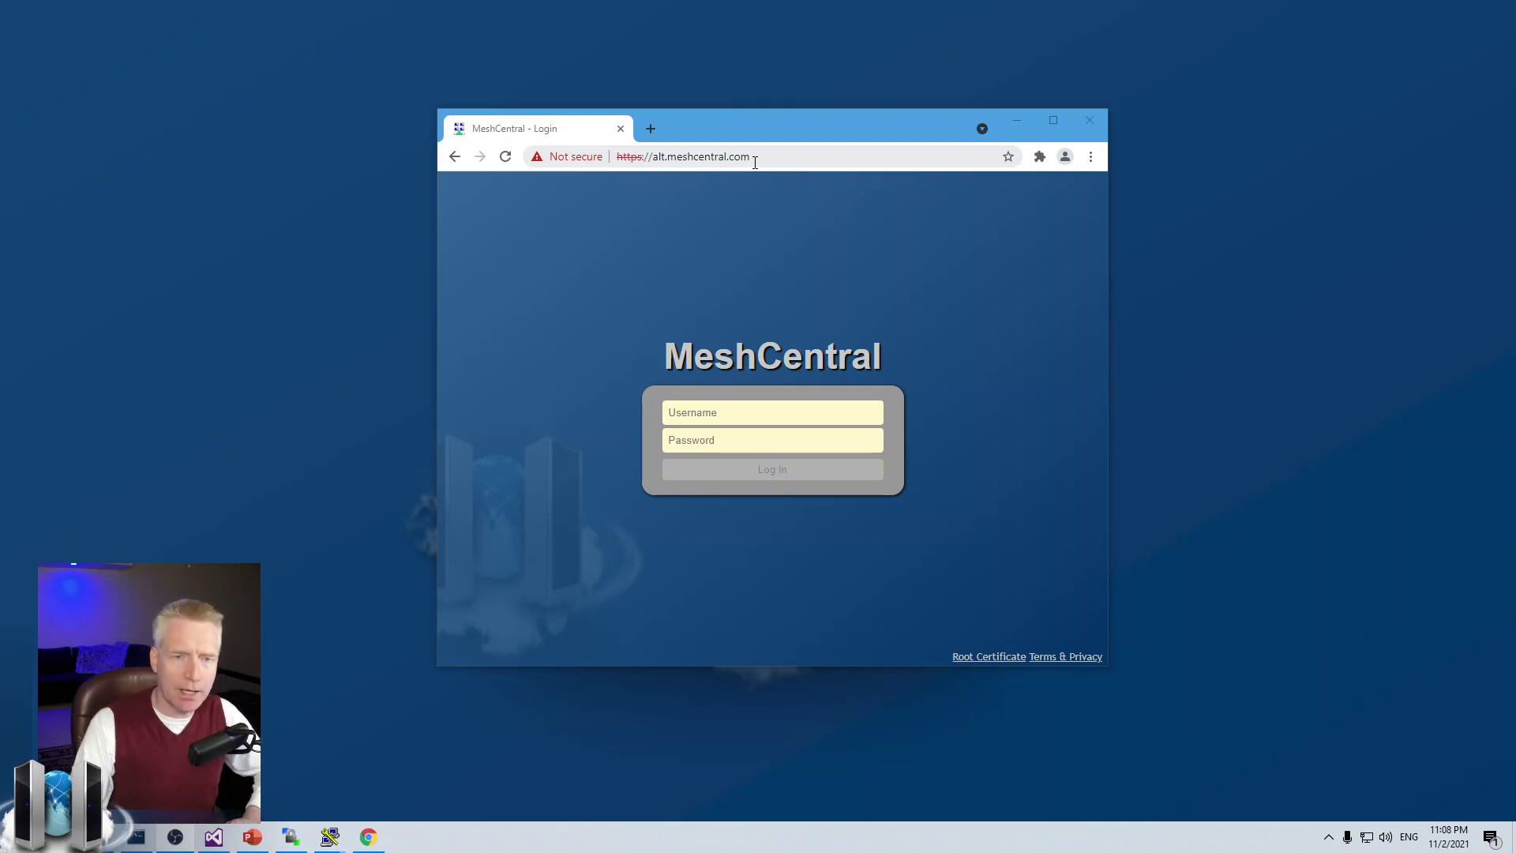
# - Open Chrome's site-info popup, which reports 'Not secure' and an invalid certificate
pyautogui.moveTo(771, 137); pyautogui.dragTo(795, 130)
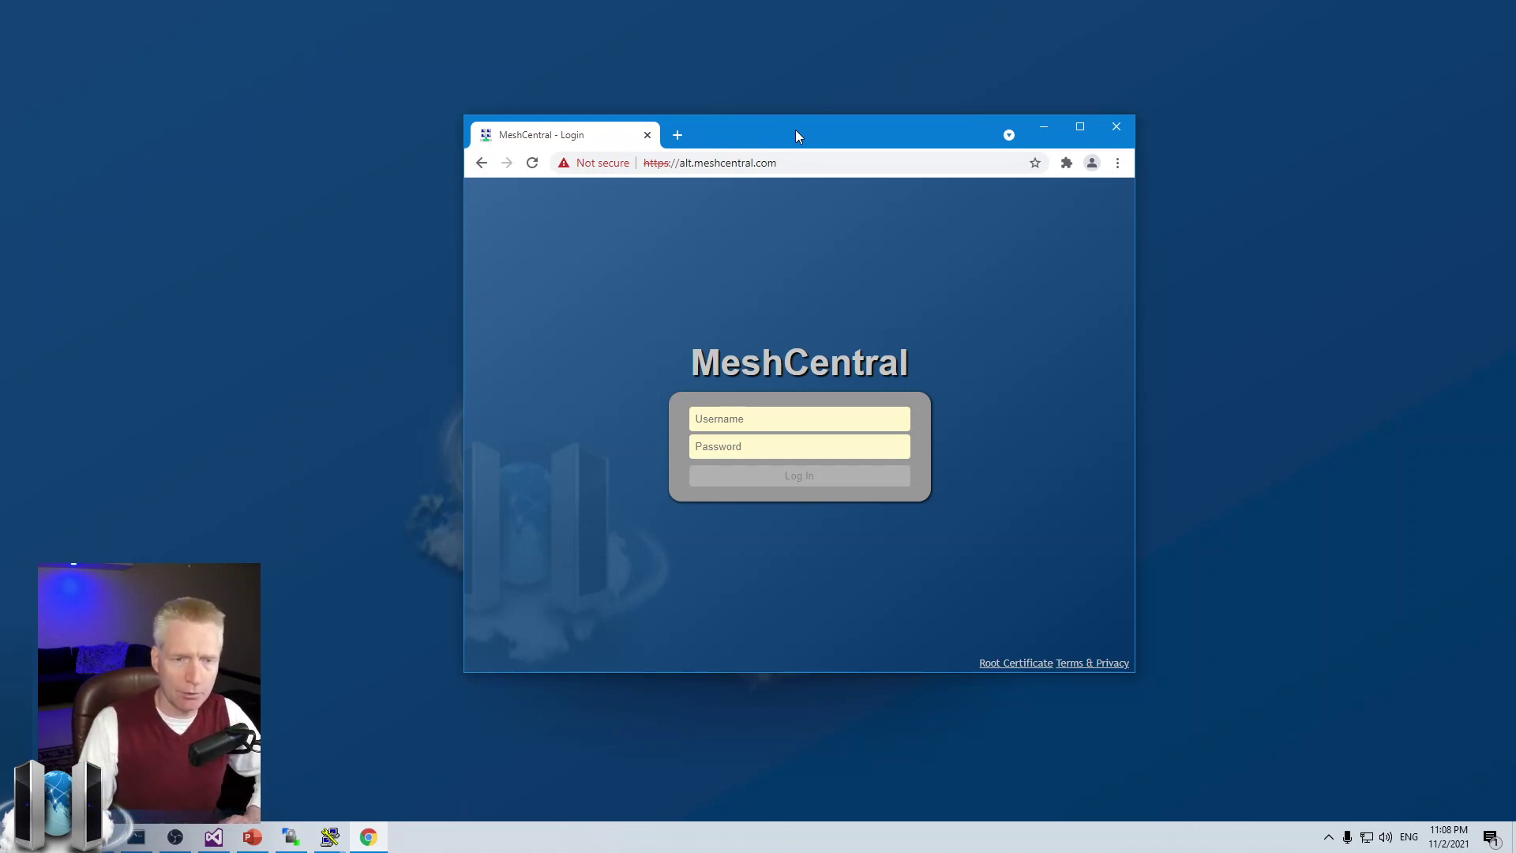
pyautogui.moveTo(796, 130); pyautogui.dragTo(805, 130)
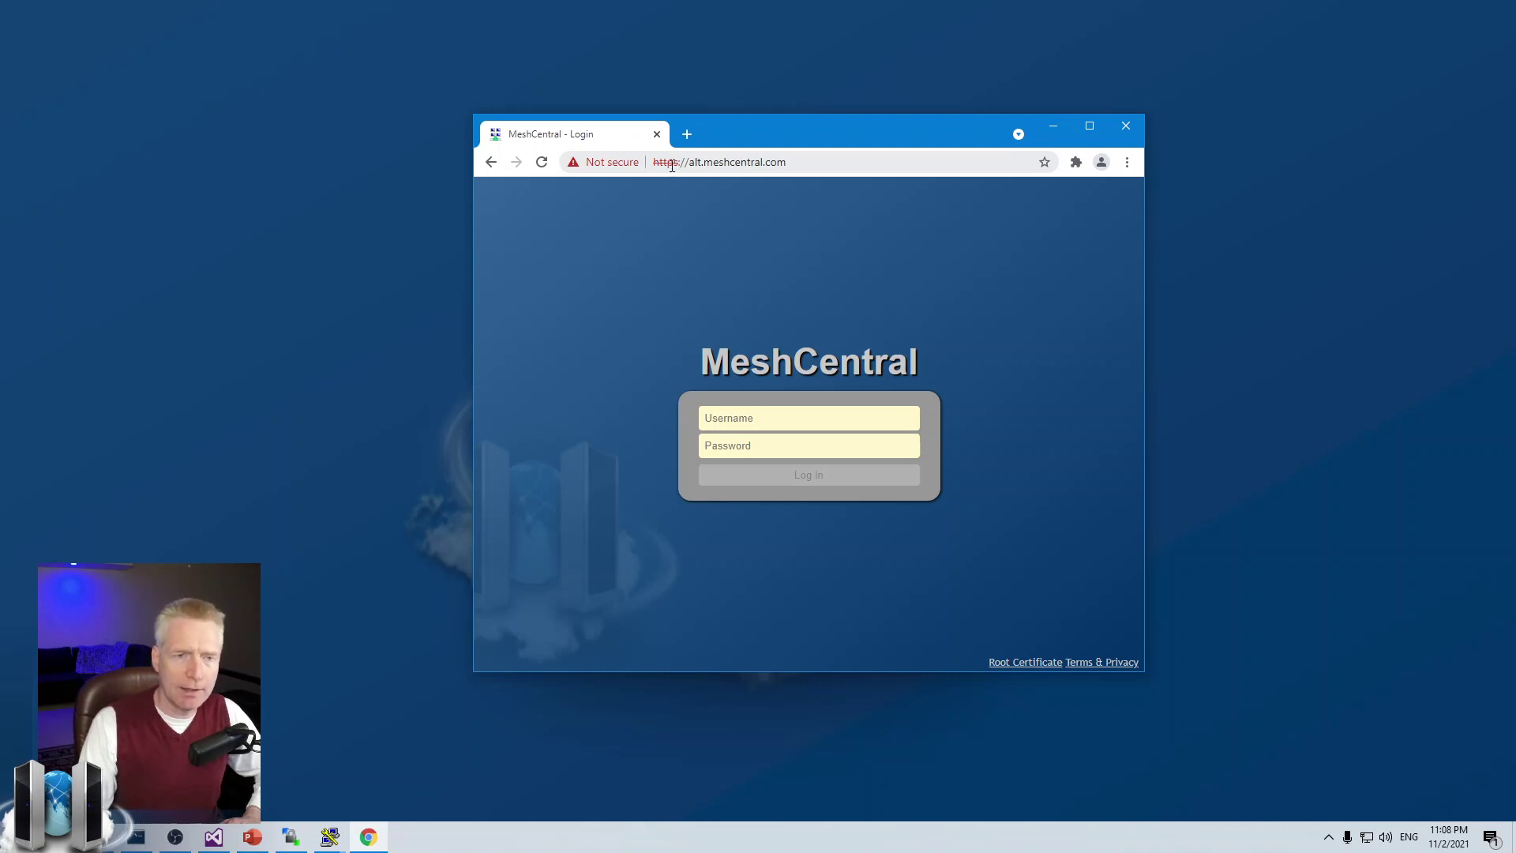
pyautogui.click(671, 165)
pyautogui.click(598, 163)
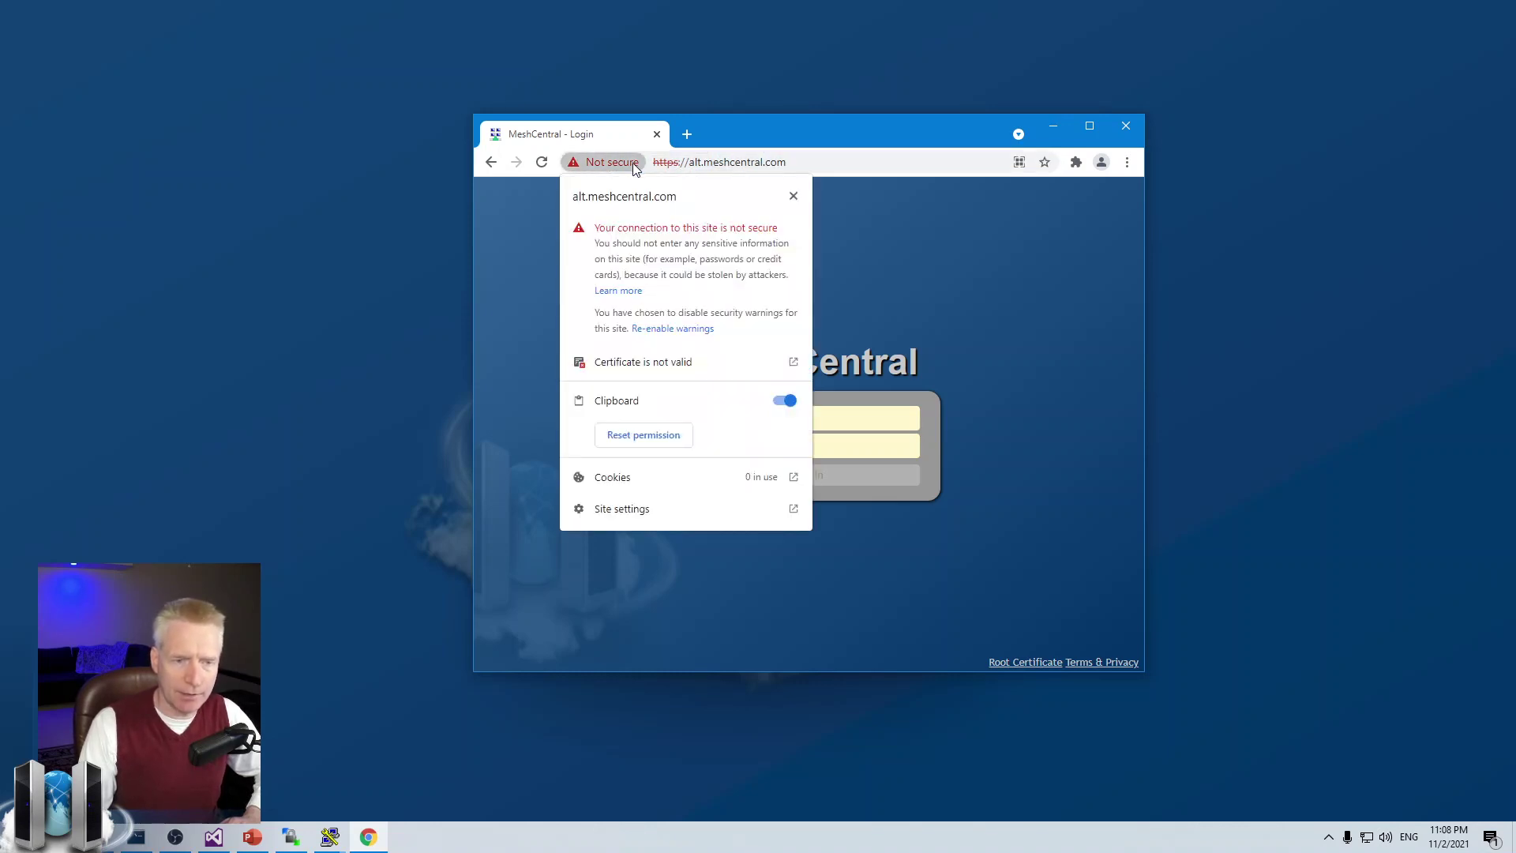
# - View the alt.meshcentral.com certificate issued by MeshCentralRoot, then close the Certificate dialog
pyautogui.click(637, 368)
pyautogui.moveTo(646, 152); pyautogui.dragTo(614, 324)
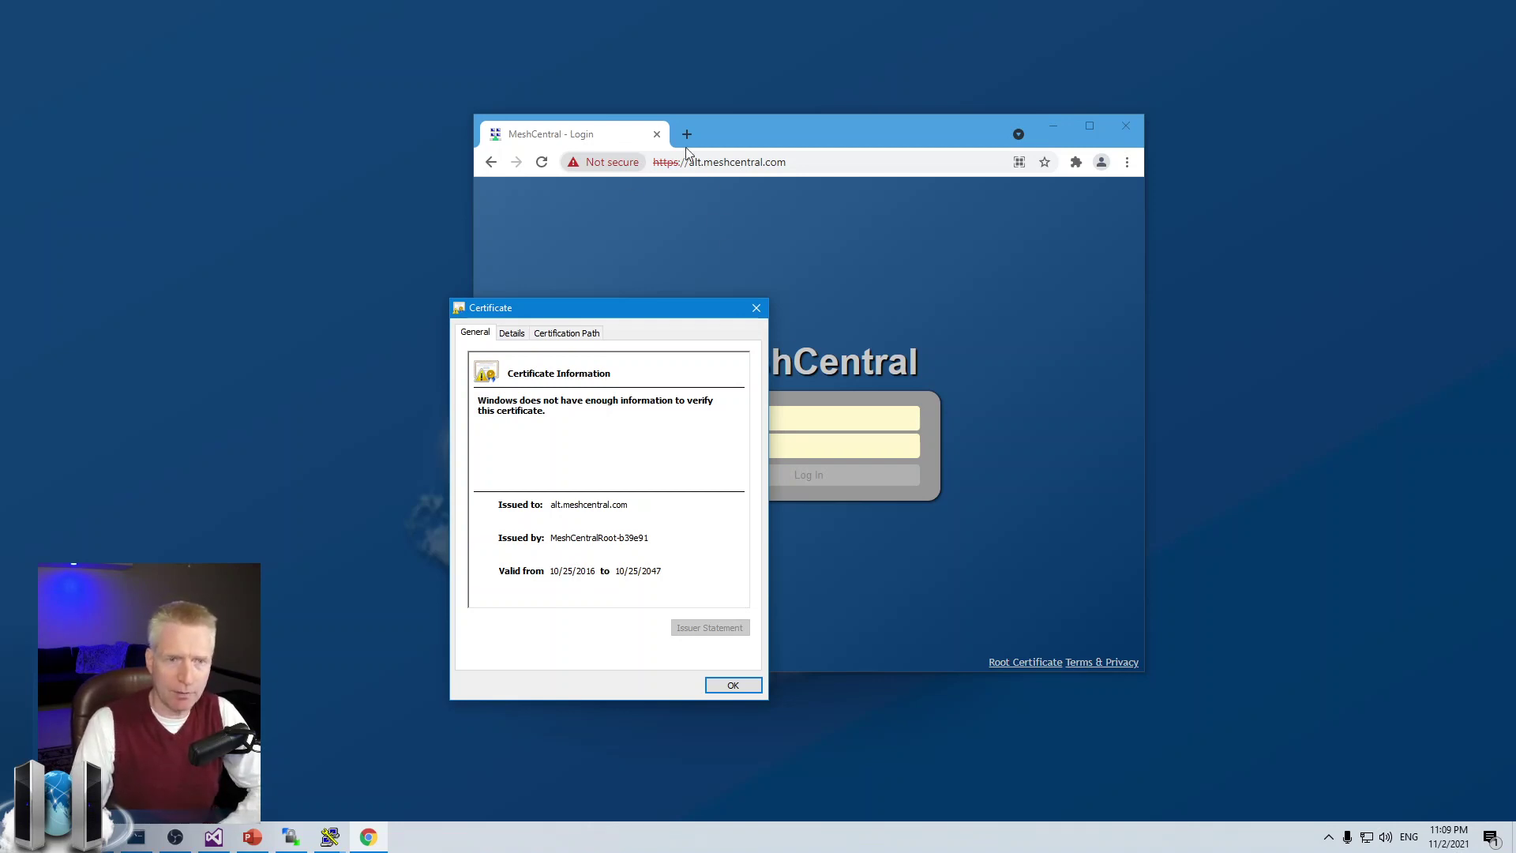
pyautogui.click(756, 307)
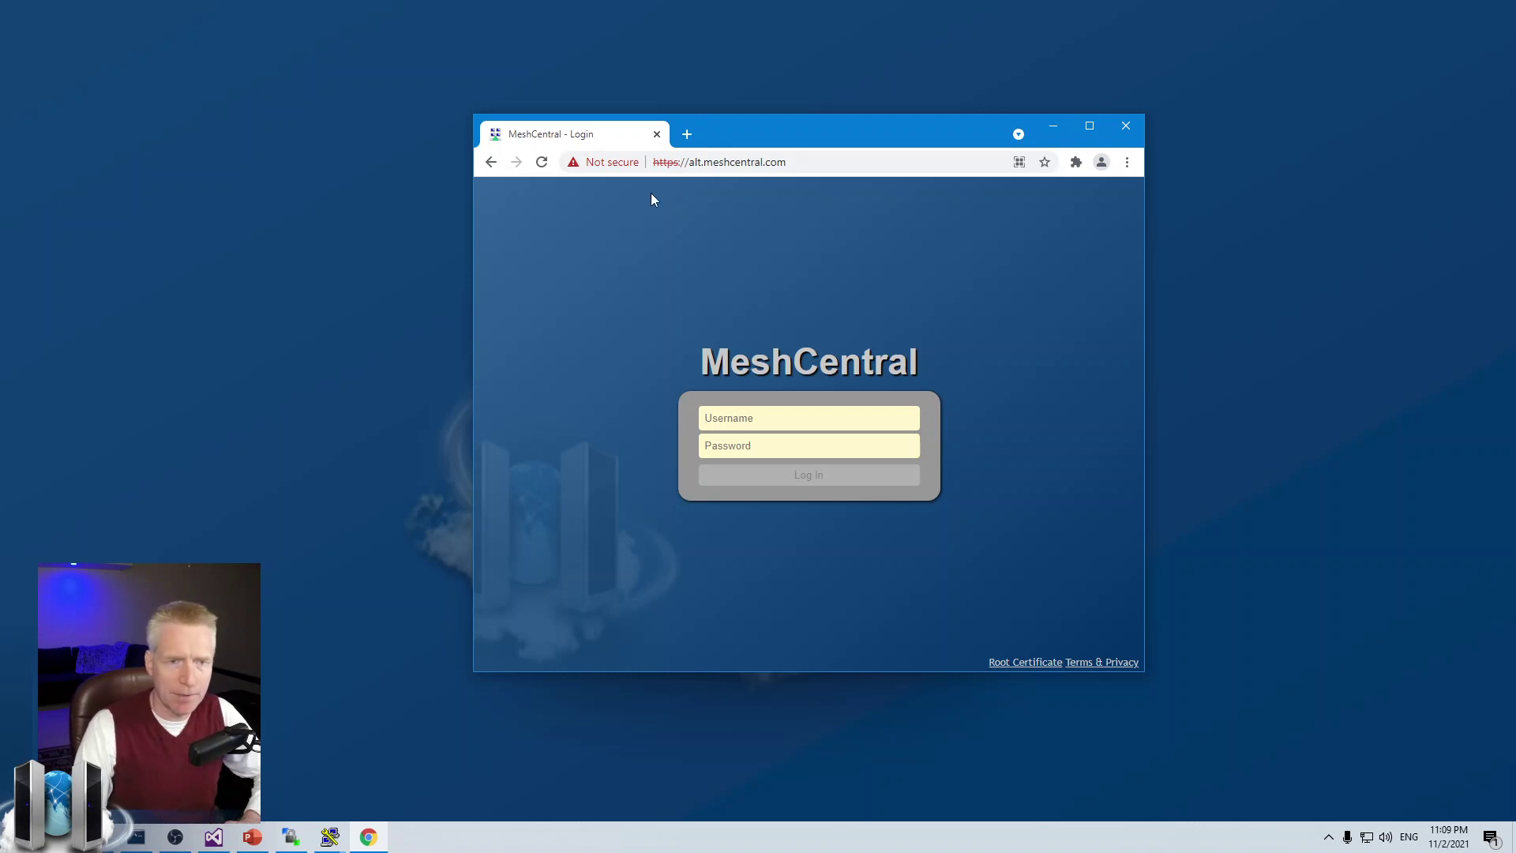
# - Bring up the Let's Encrypt deck and advance to the ACME client diagram slide
pyautogui.click(253, 837)
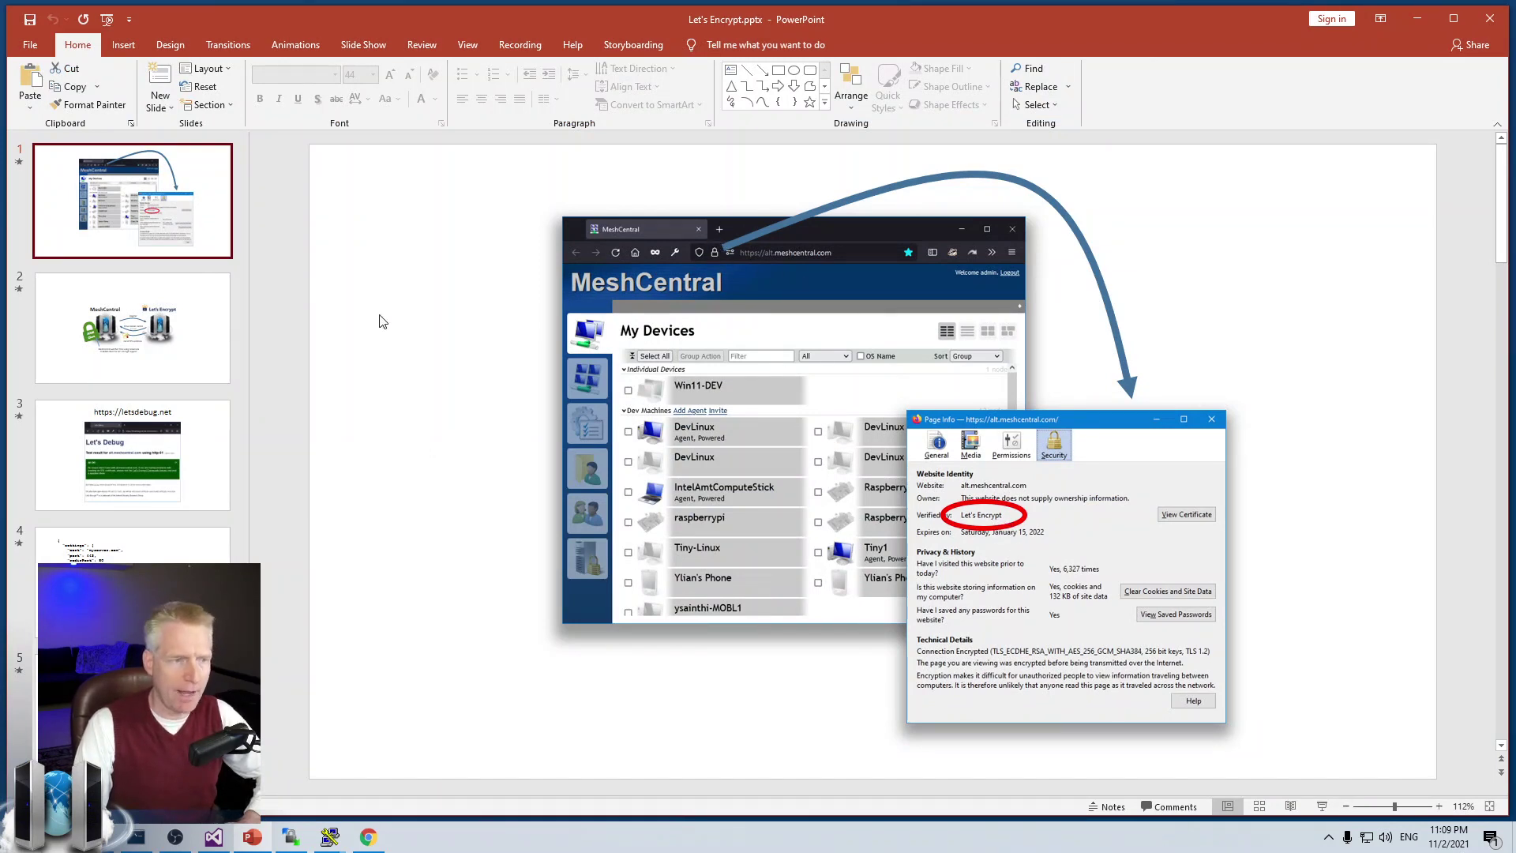
pyautogui.press('pagedown')
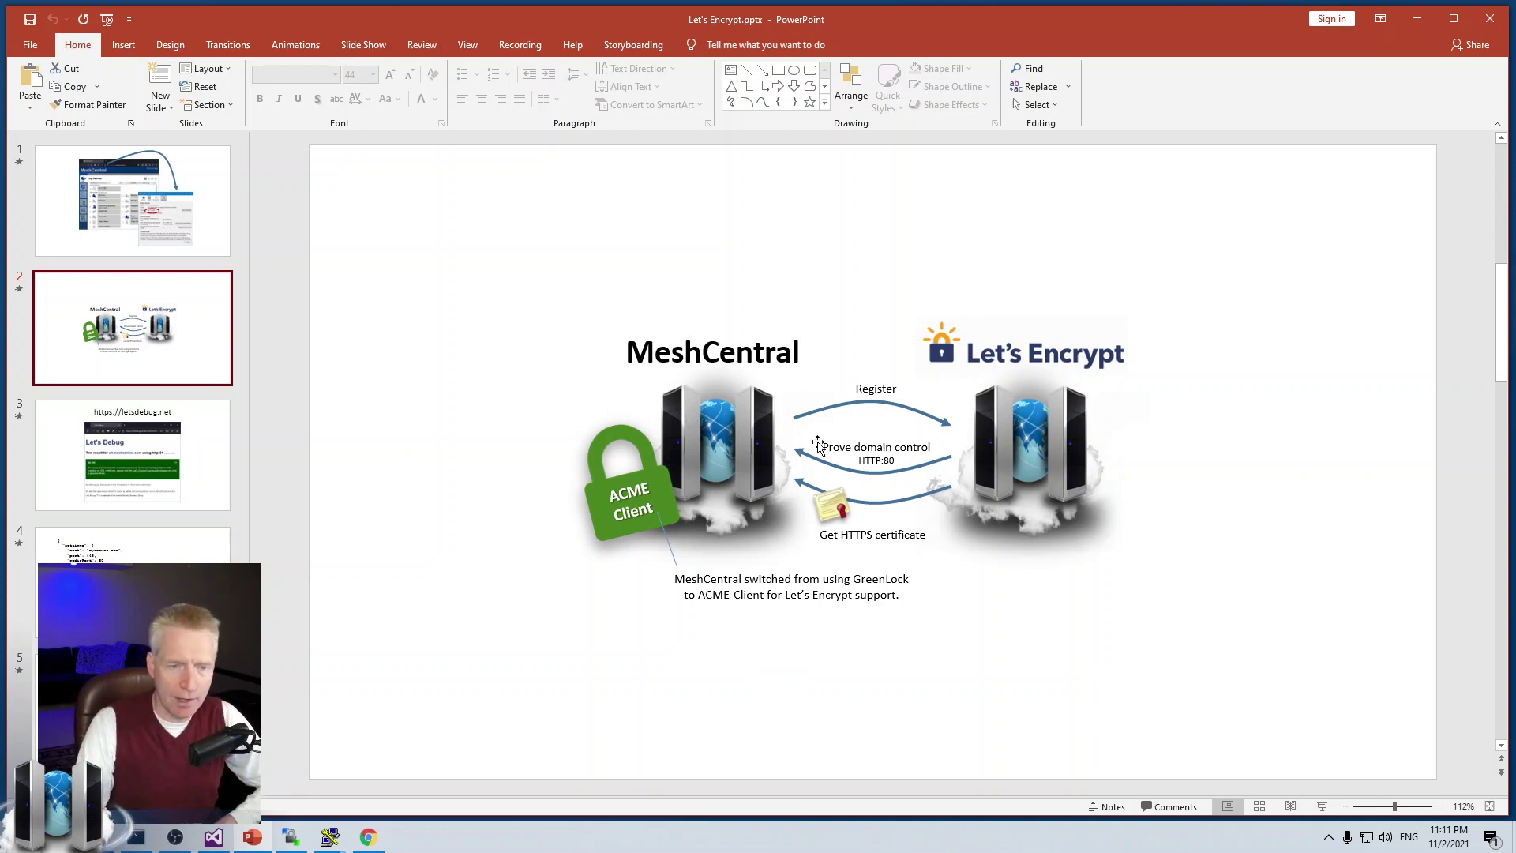
# - Go to the letsdebug.net slide 3 and bring the Let's Debug website over it
pyautogui.click(166, 456)
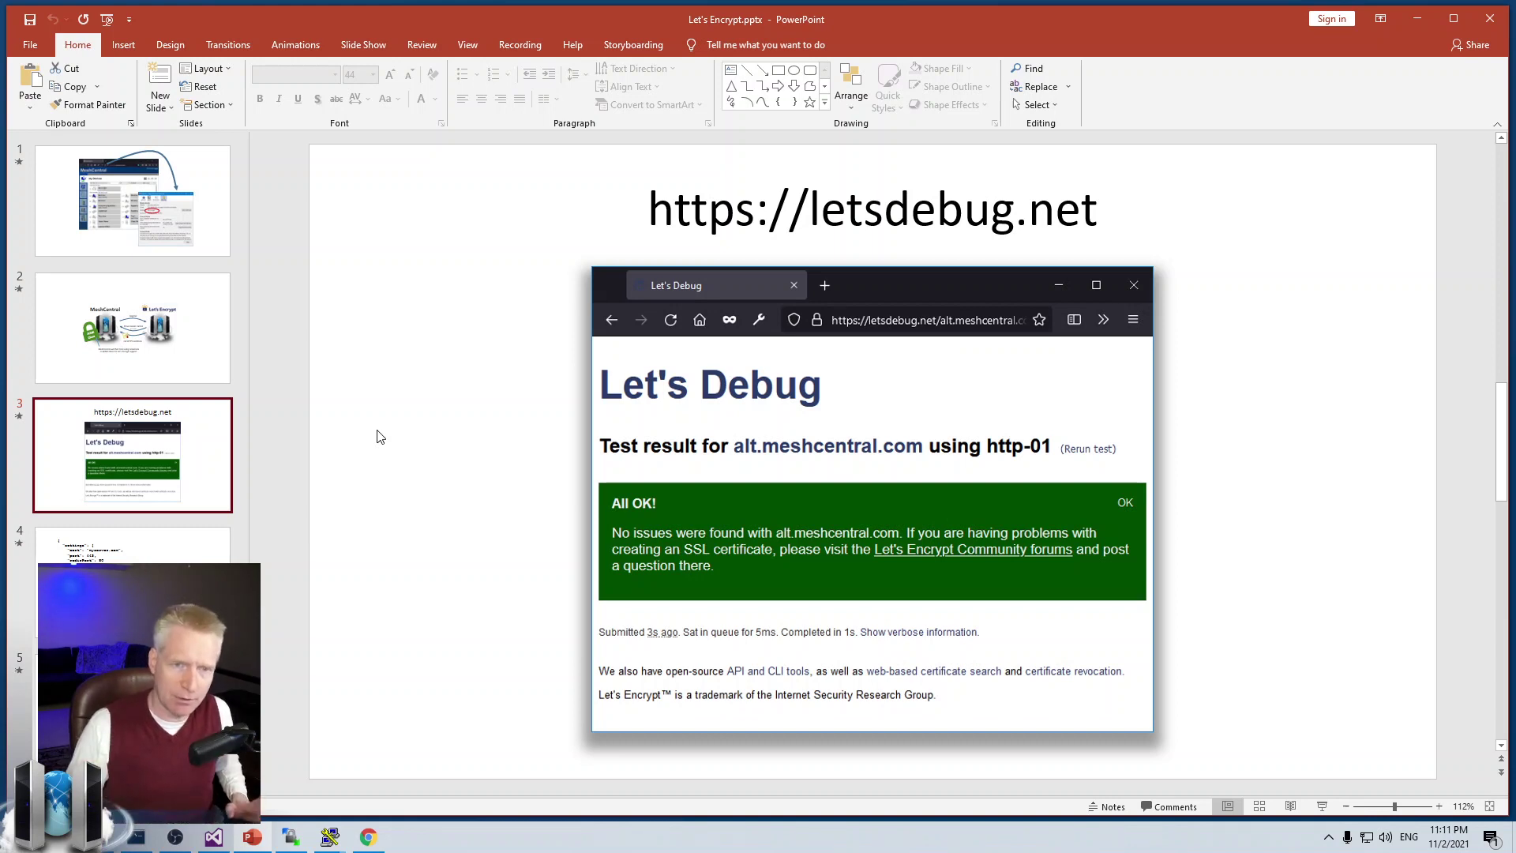
pyautogui.click(368, 836)
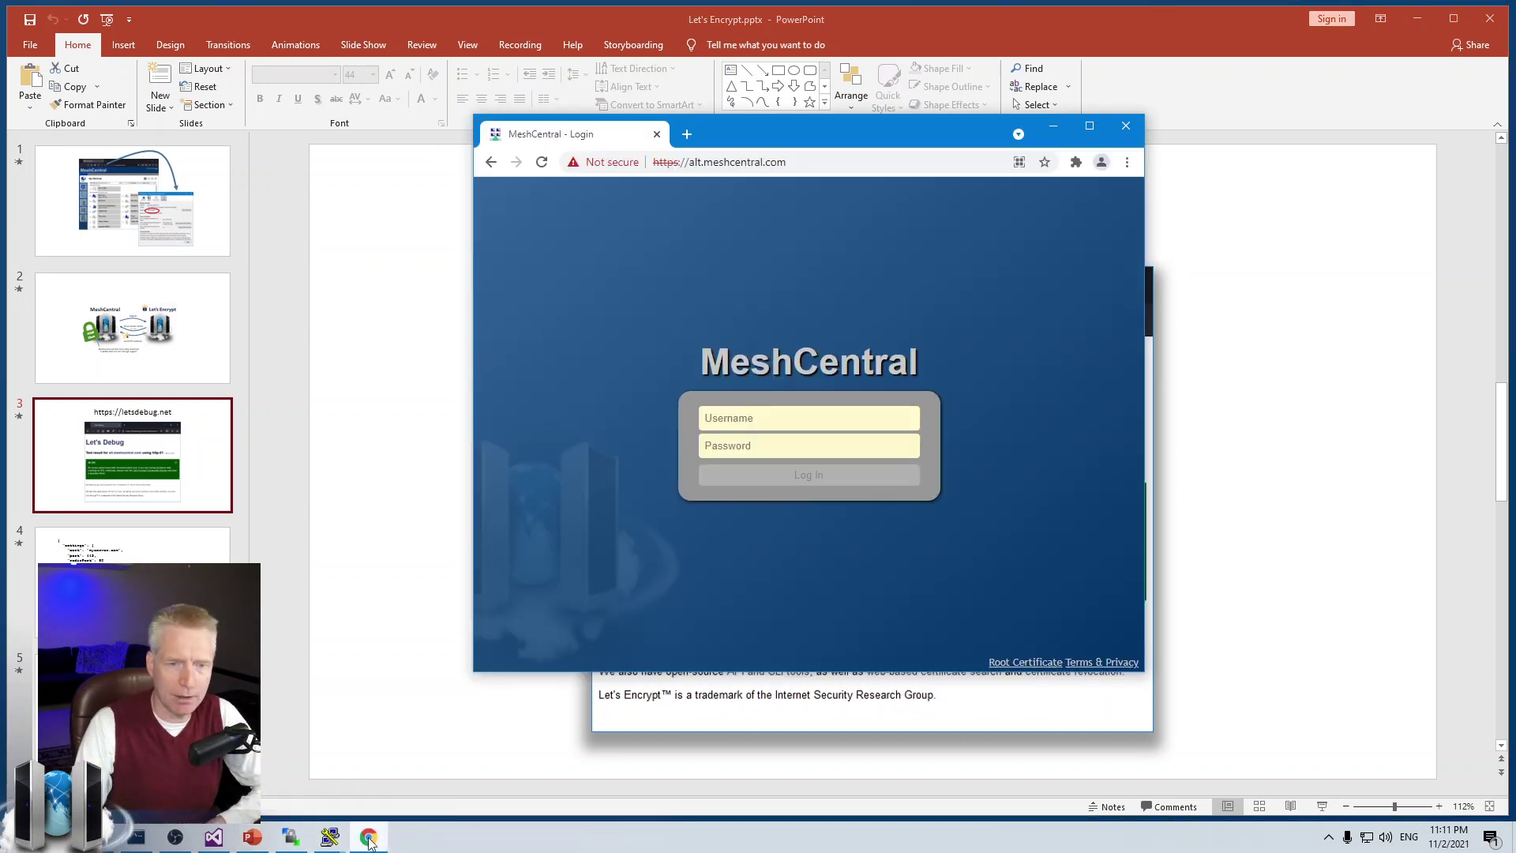
pyautogui.click(416, 401)
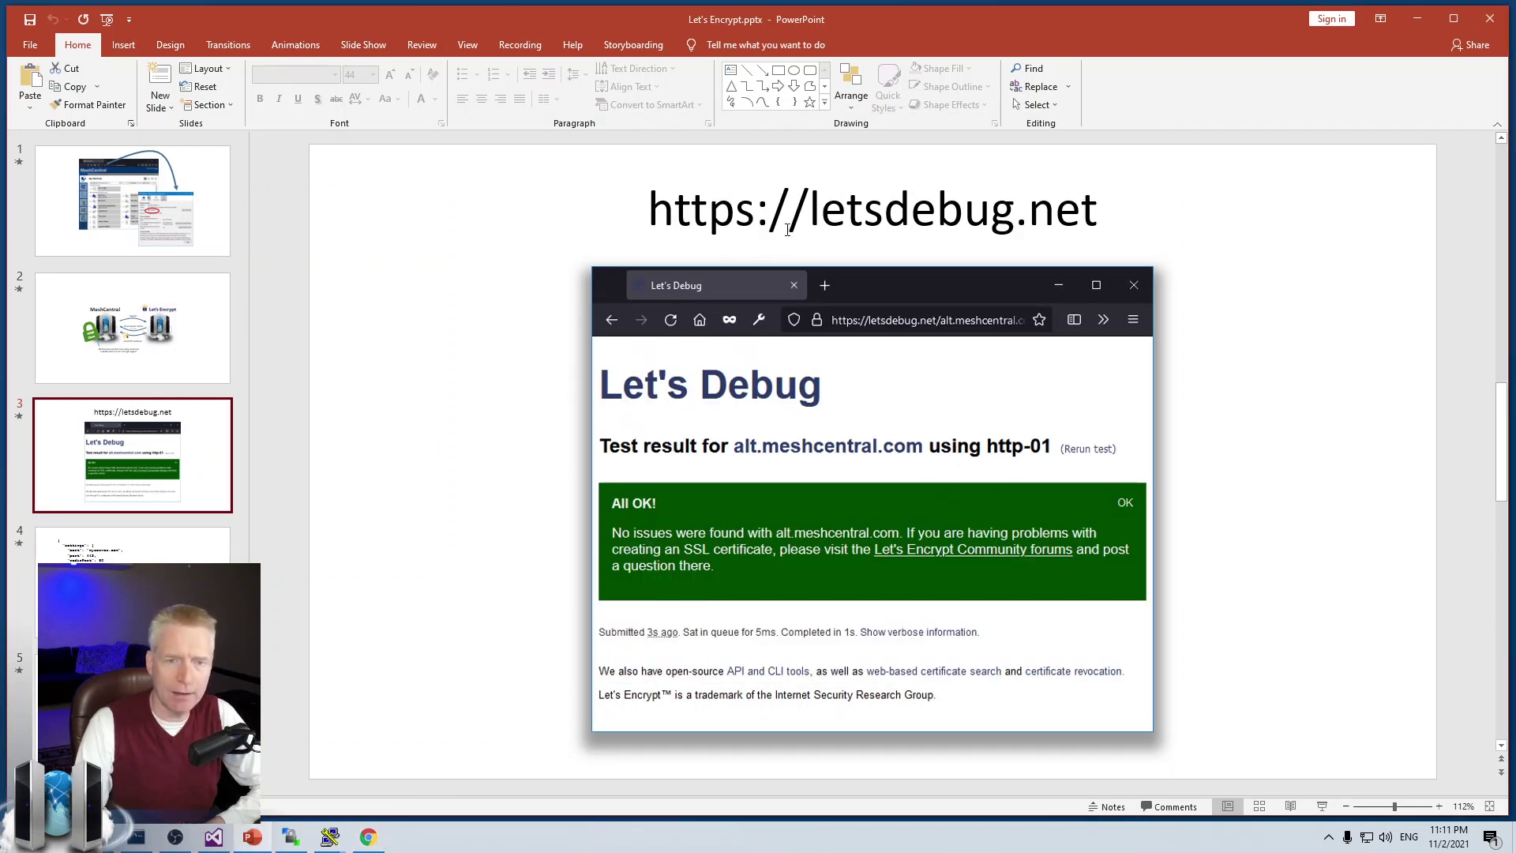
pyautogui.click(810, 210)
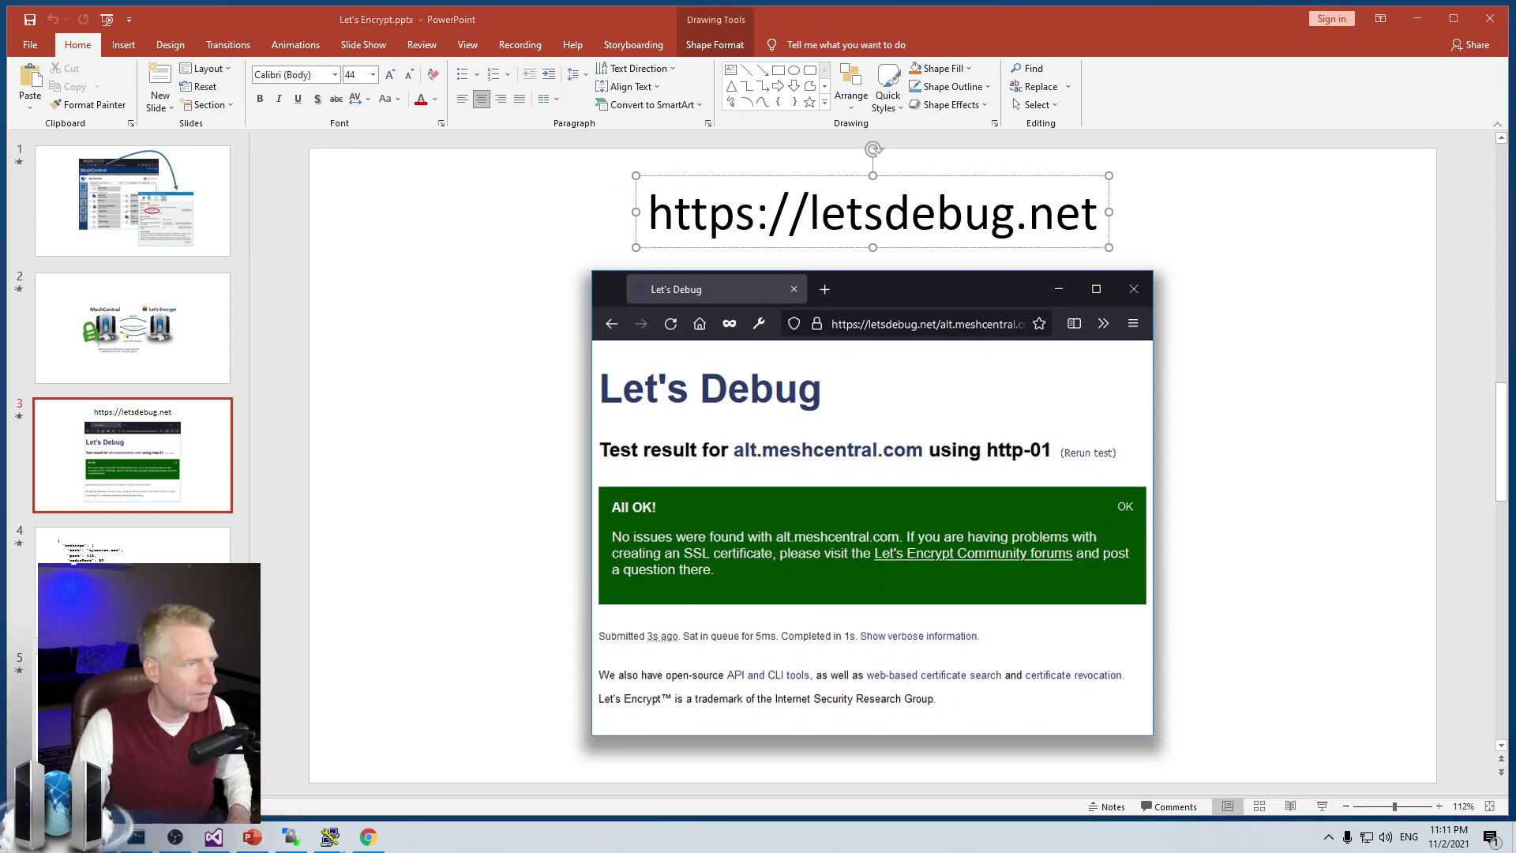
pyautogui.moveTo(0, 150); pyautogui.dragTo(532, 151)
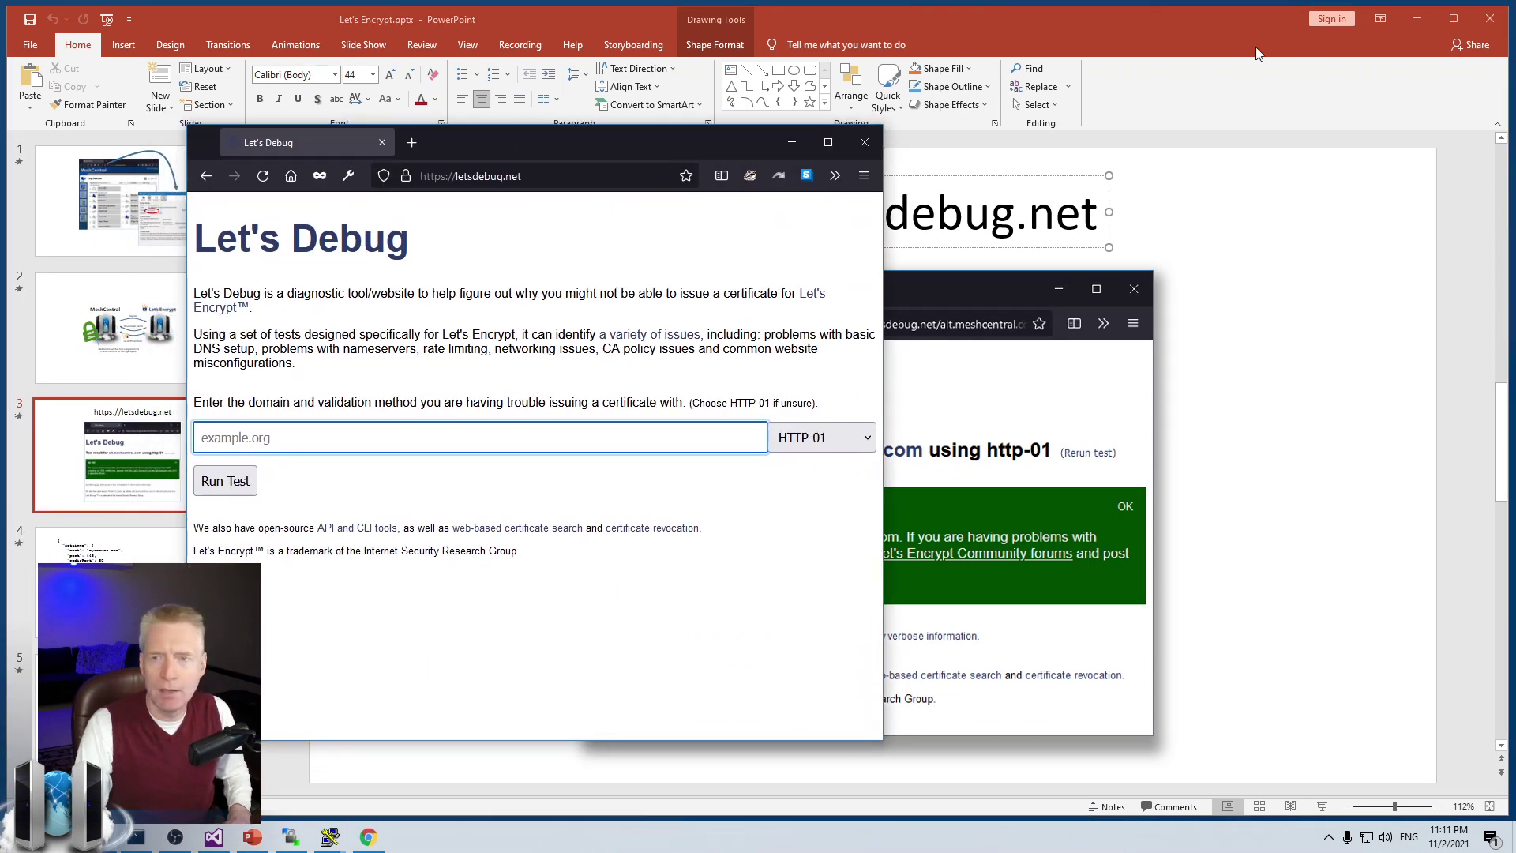
# - Run Let's Debug's HTTP-01 test on alt.meshcentral.com and get an All OK result
pyautogui.click(1417, 19)
pyautogui.moveTo(544, 151); pyautogui.dragTo(467, 69)
pyautogui.click(338, 356)
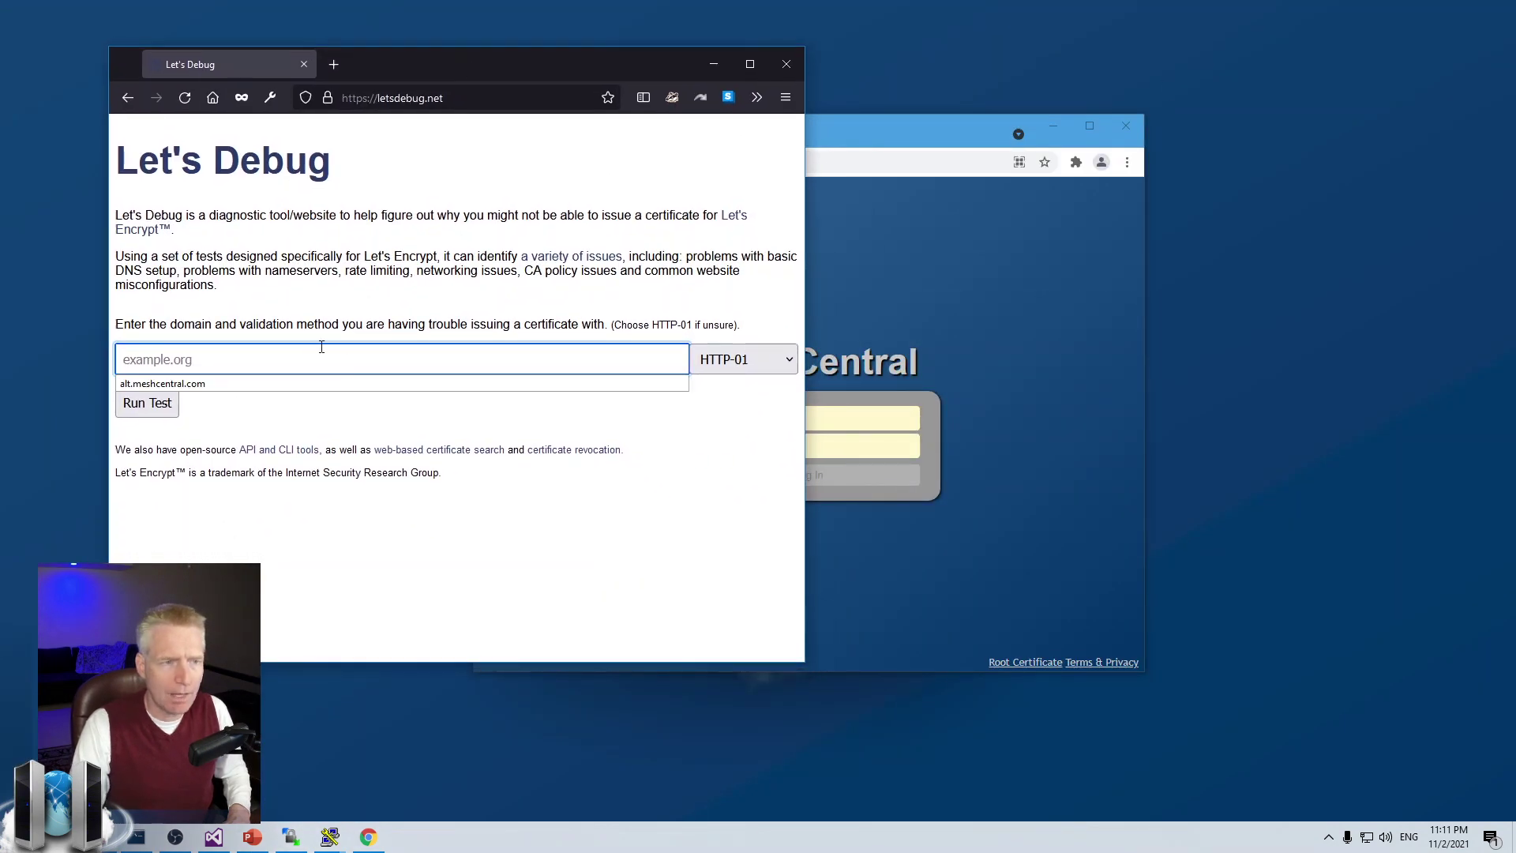
pyautogui.click(247, 388)
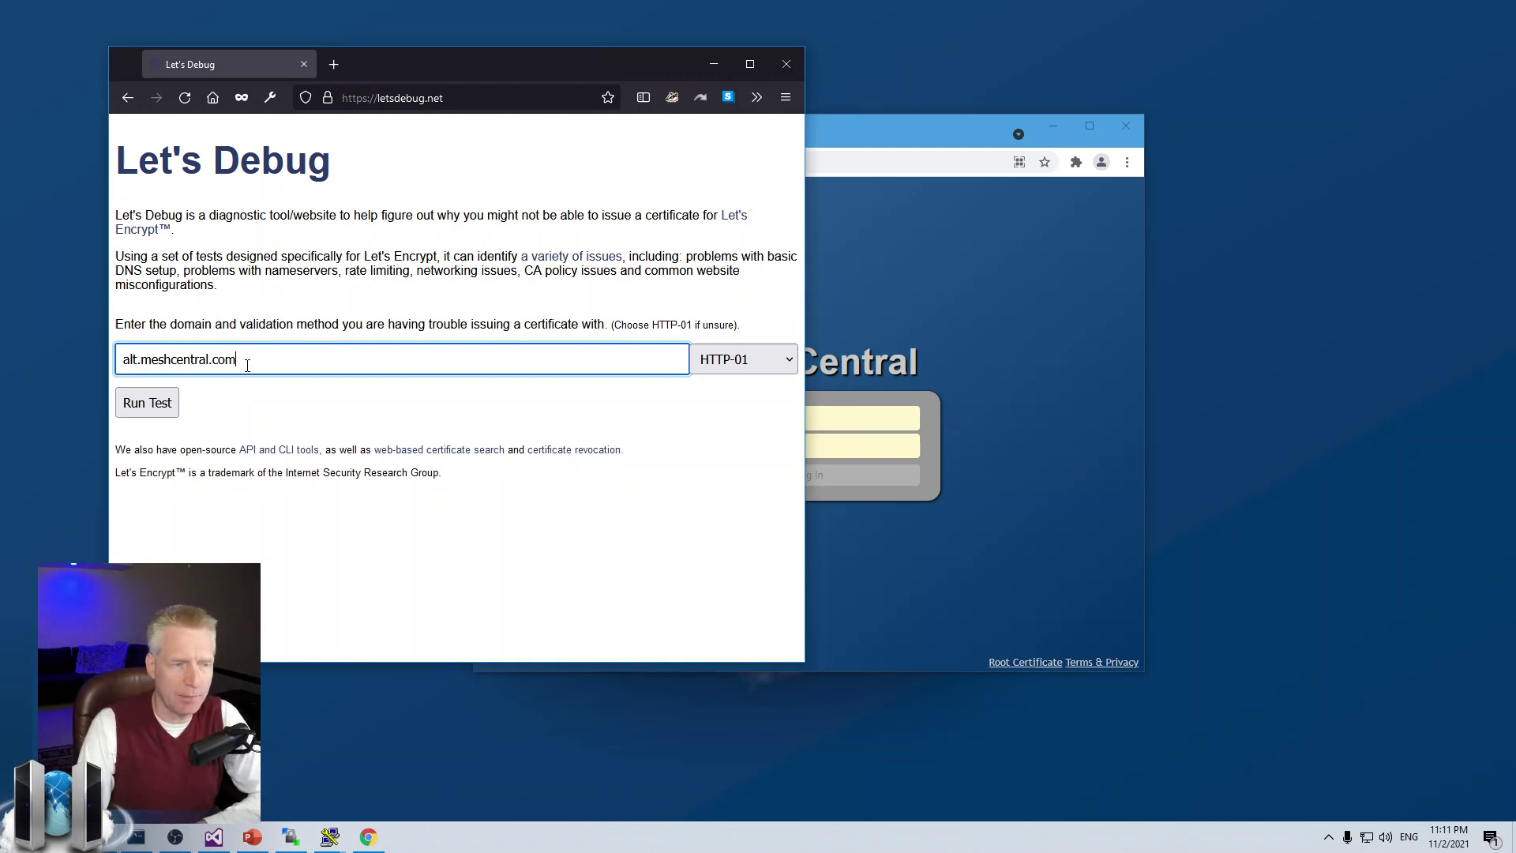
pyautogui.click(733, 369)
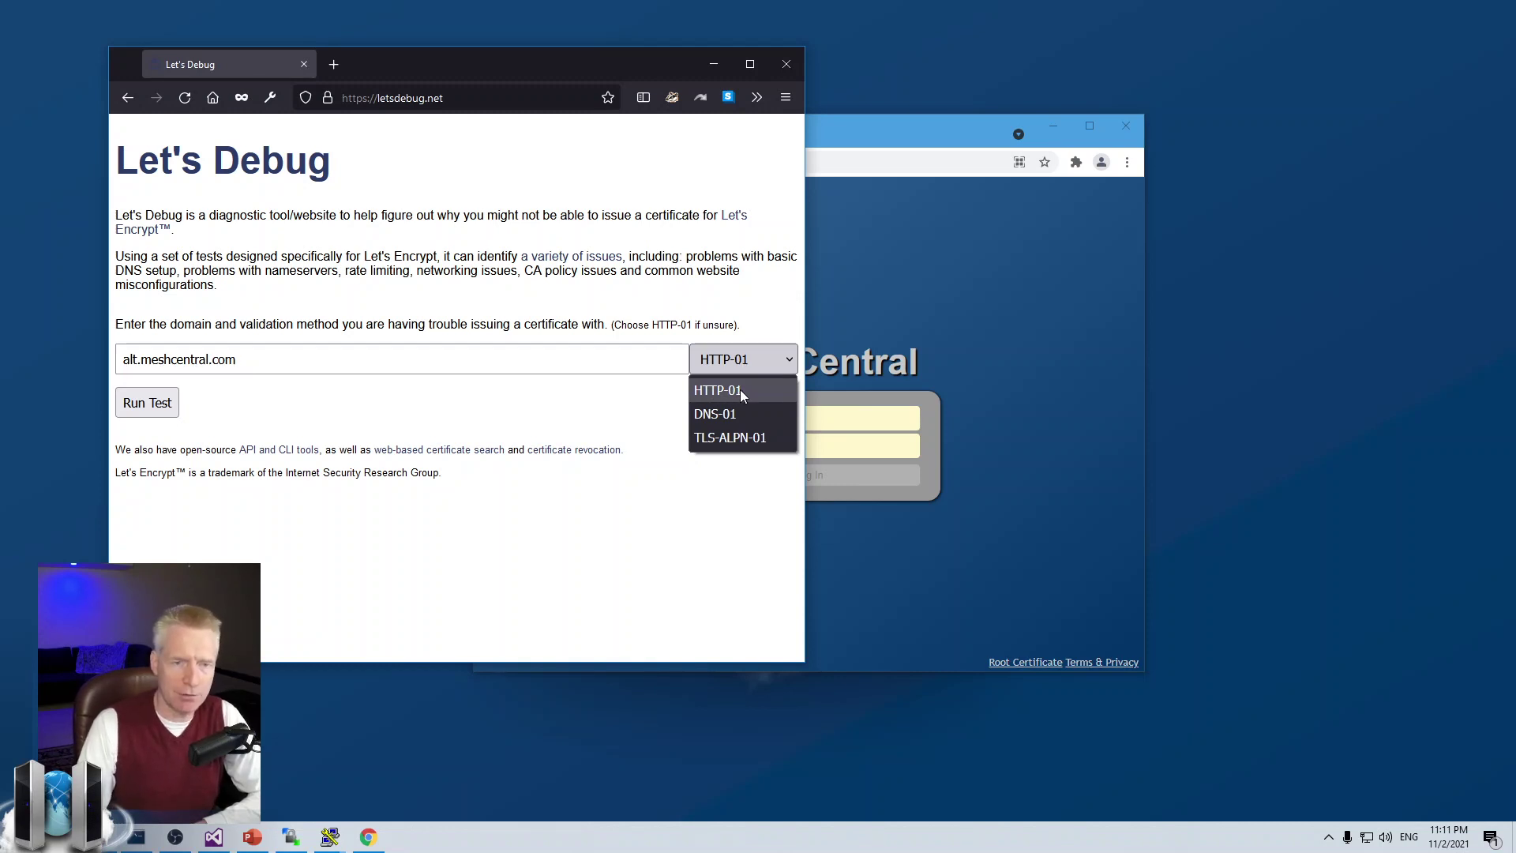
pyautogui.click(741, 389)
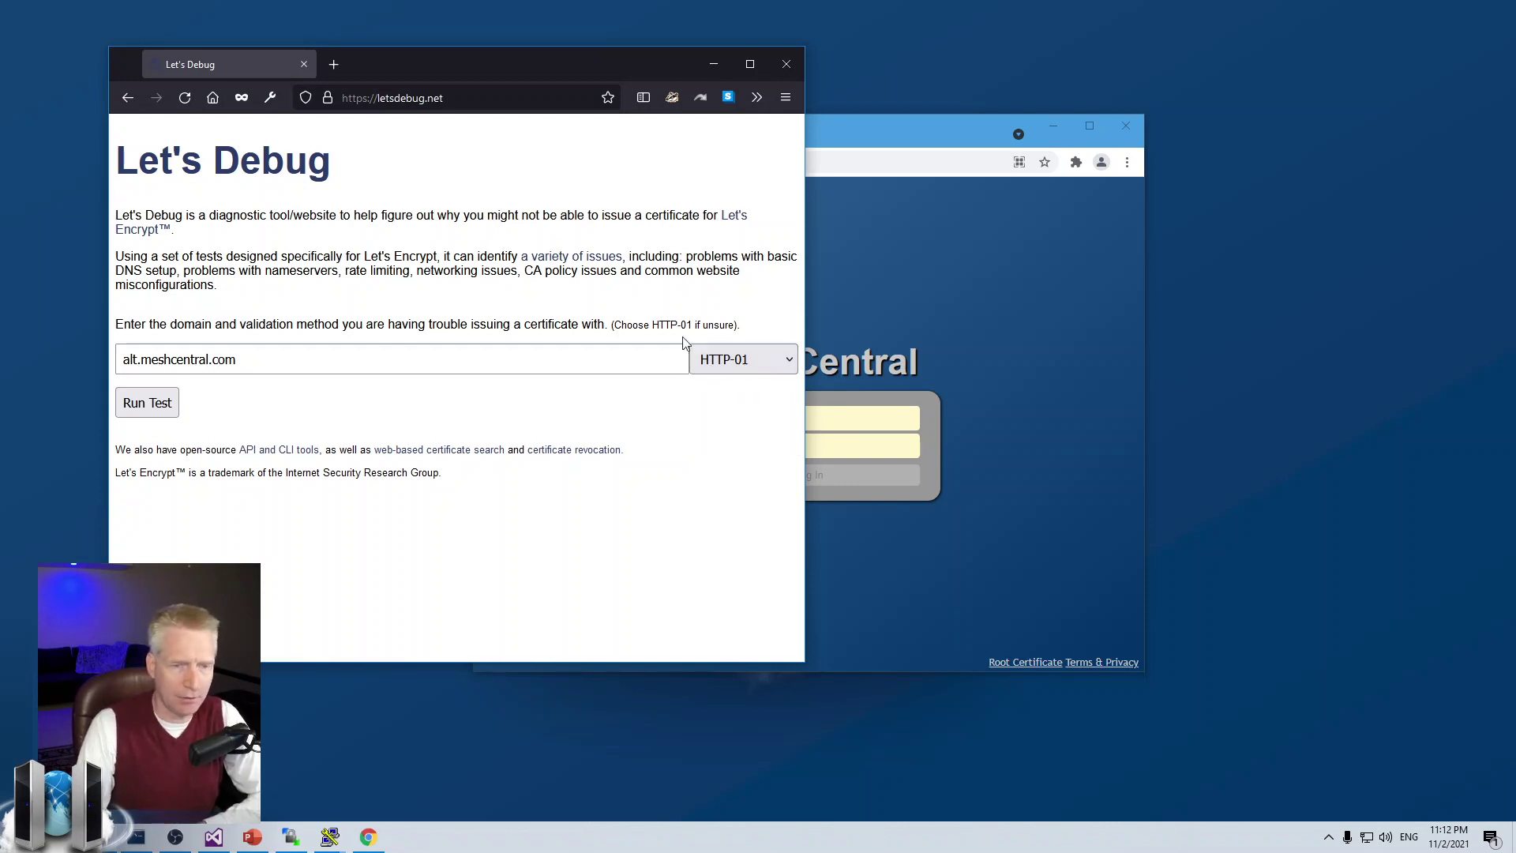
pyautogui.click(168, 402)
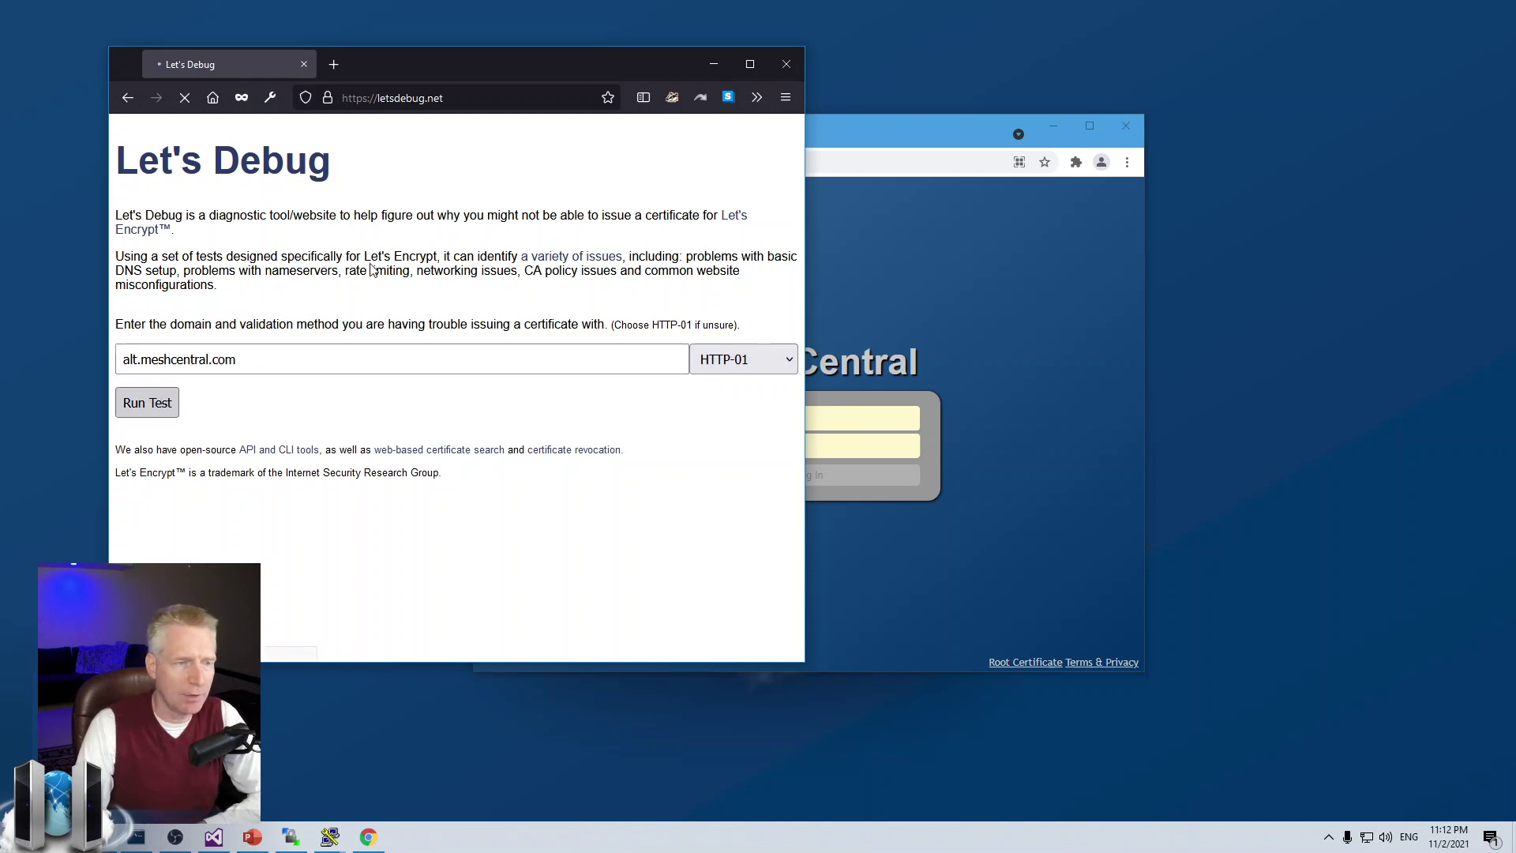
pyautogui.moveTo(470, 71); pyautogui.dragTo(438, 186)
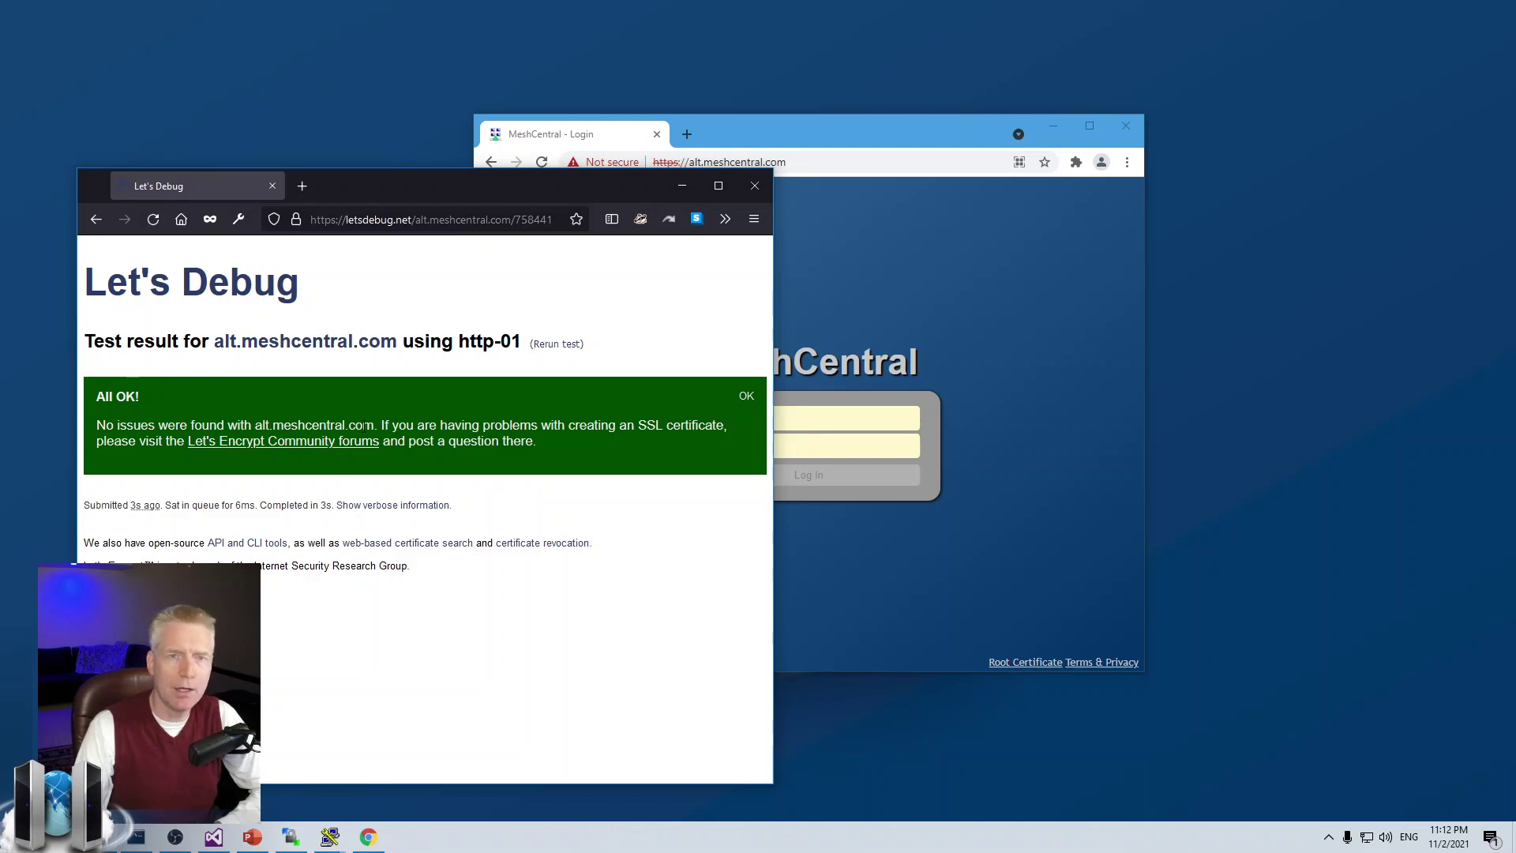
pyautogui.click(684, 186)
pyautogui.click(251, 836)
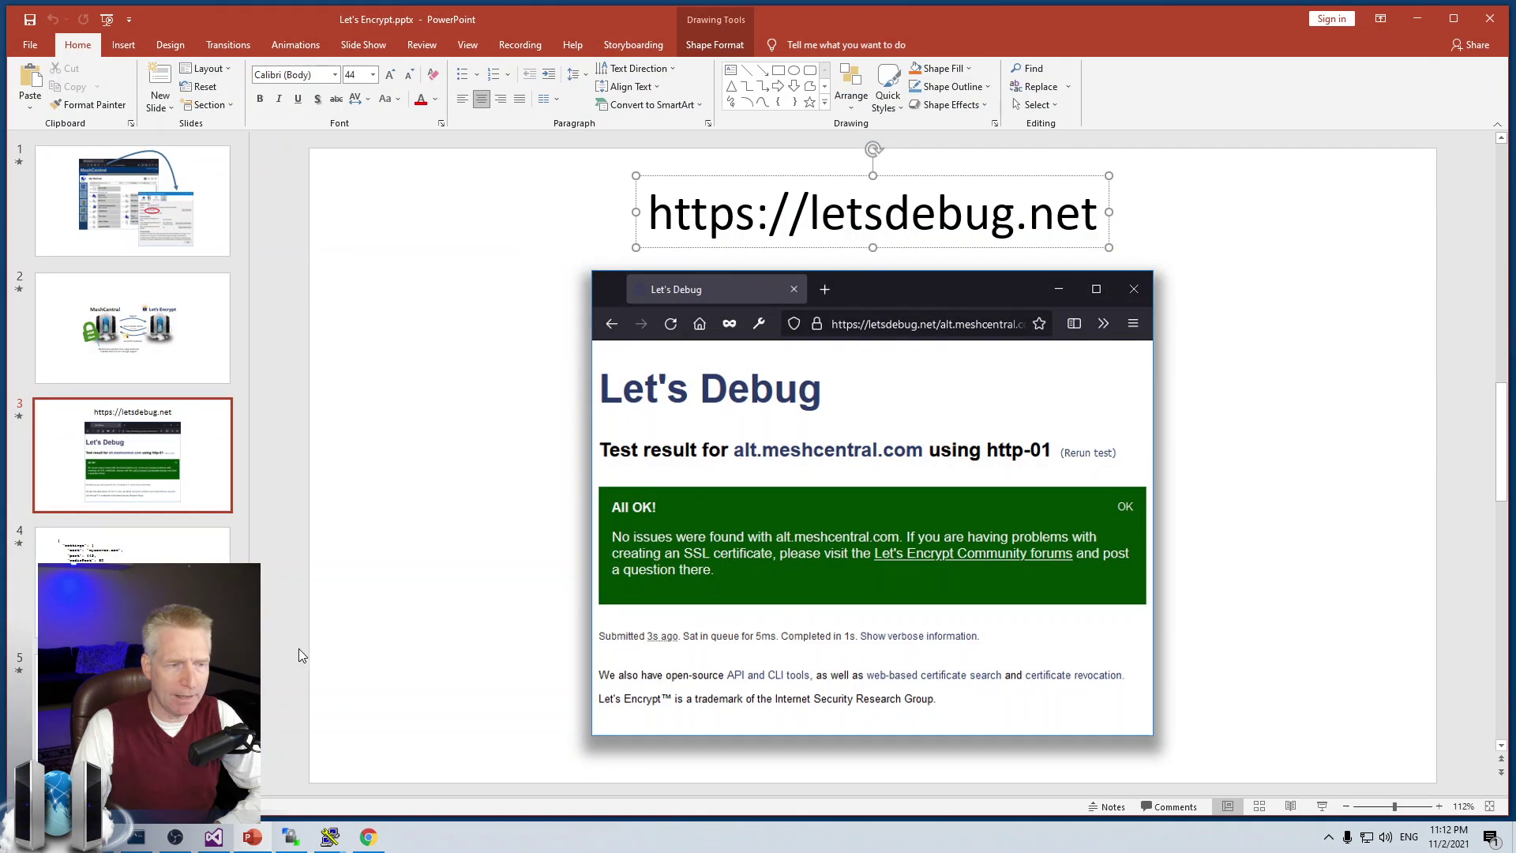
pyautogui.scroll(-1, 409, 479)
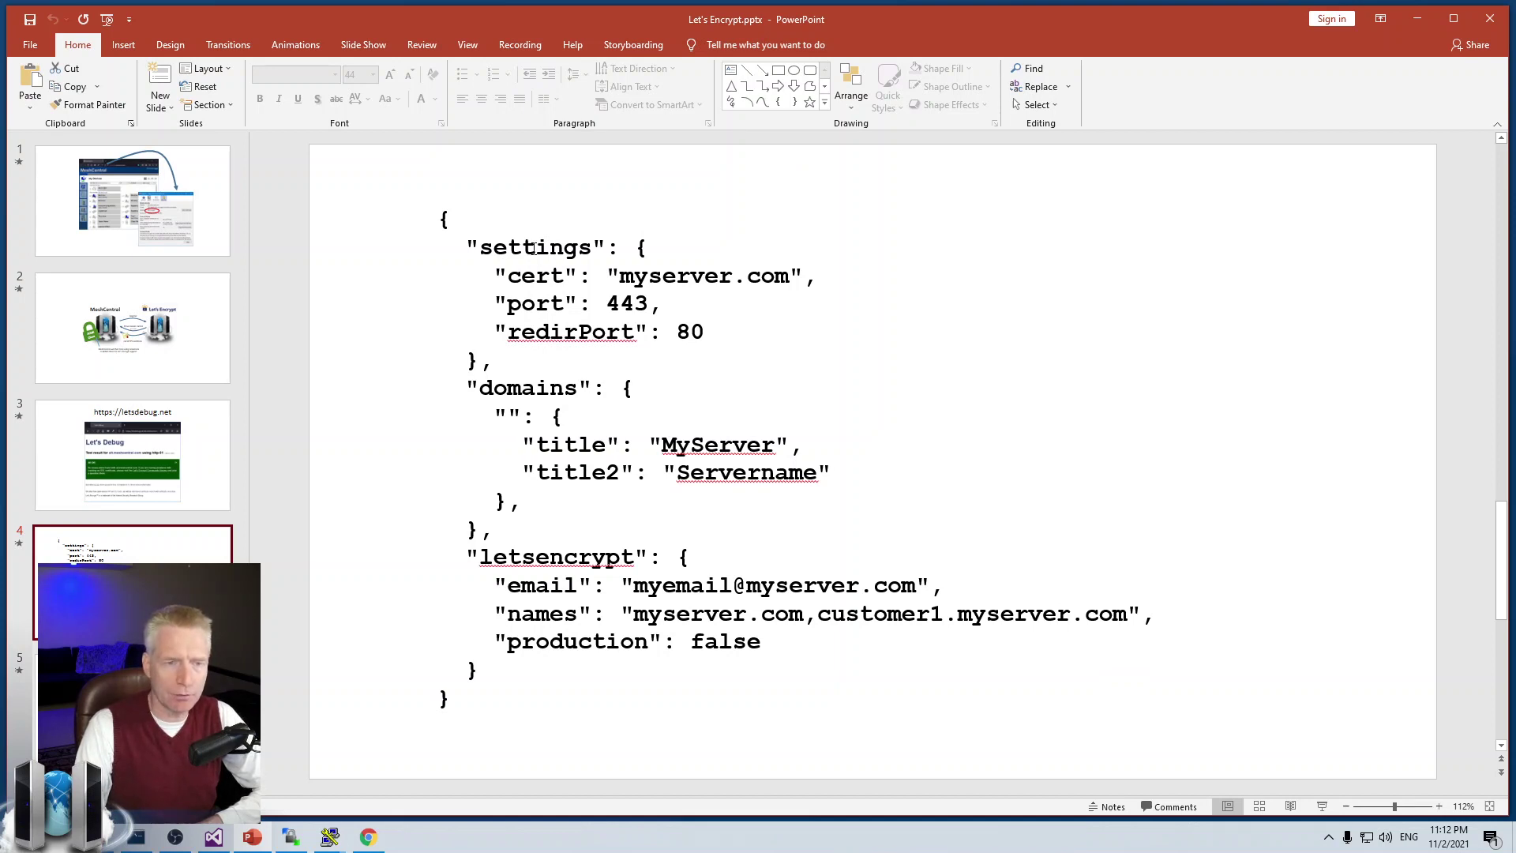
pyautogui.moveTo(533, 247); pyautogui.dragTo(492, 360)
pyautogui.click(492, 361)
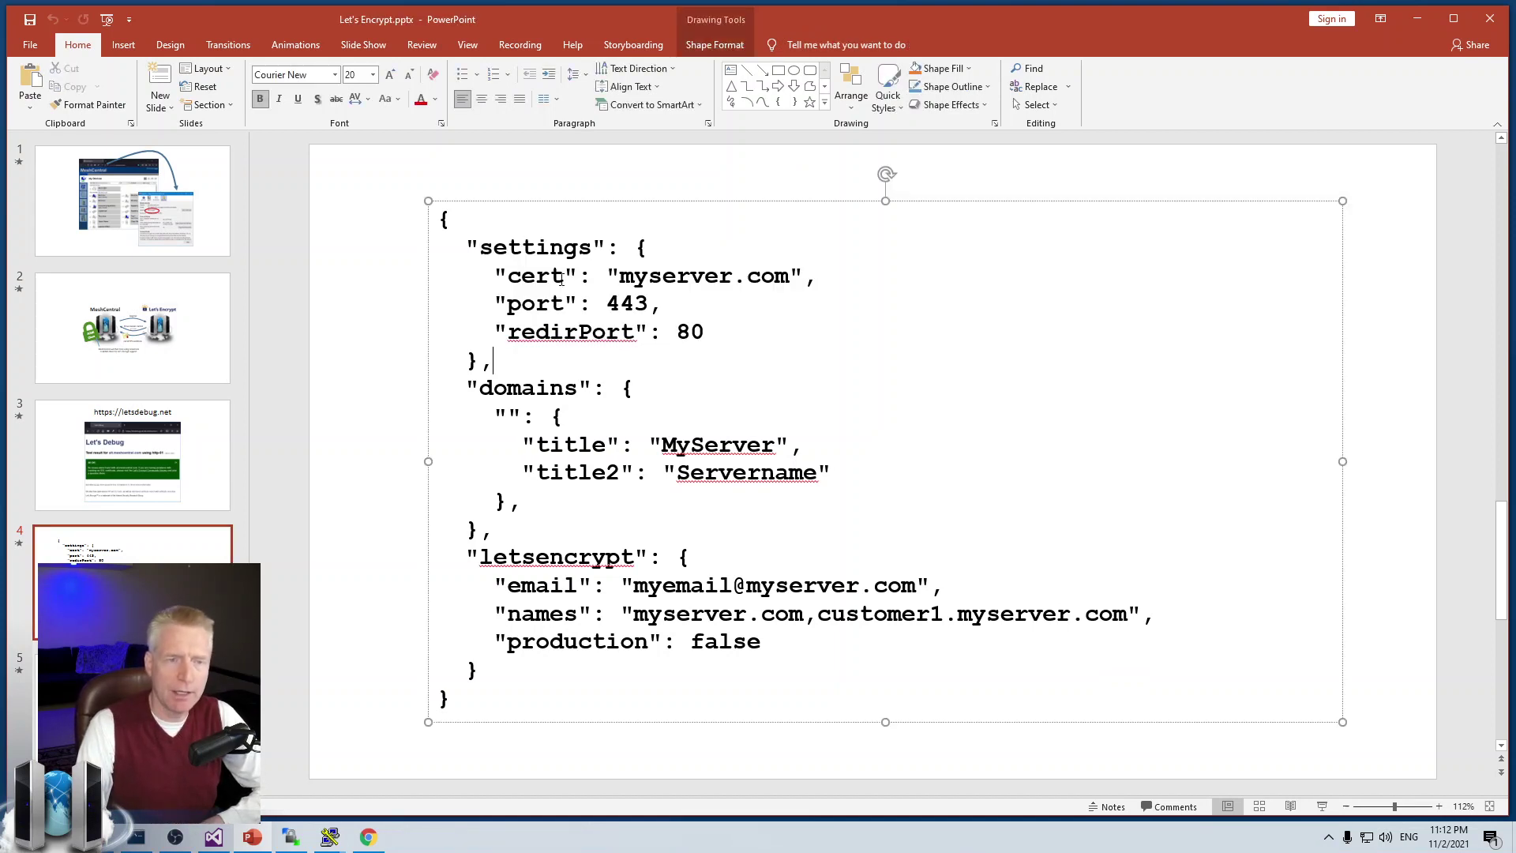
pyautogui.moveTo(621, 276); pyautogui.dragTo(781, 277)
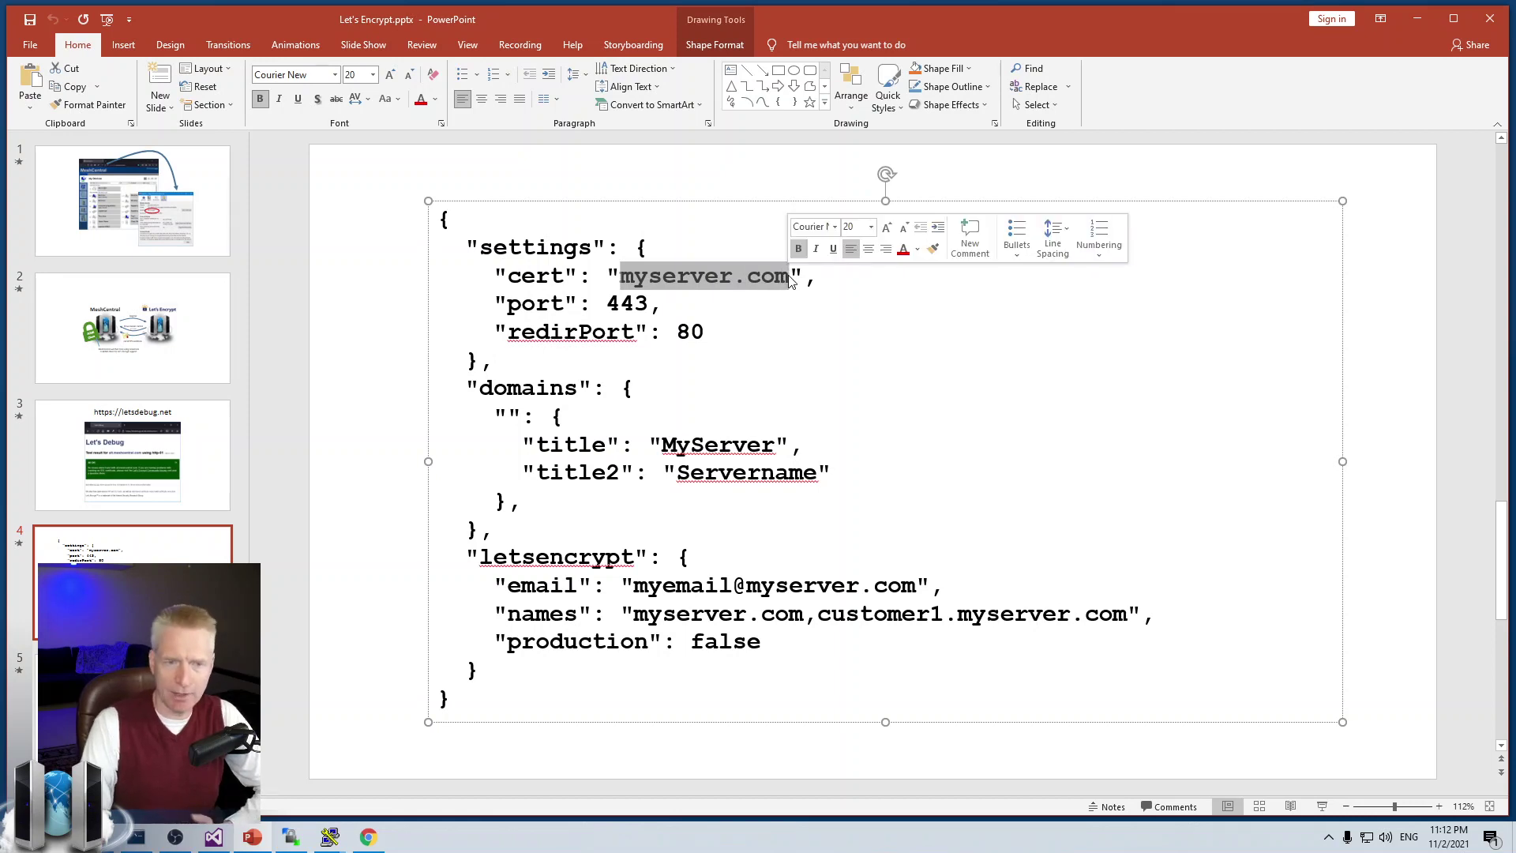
pyautogui.click(790, 297)
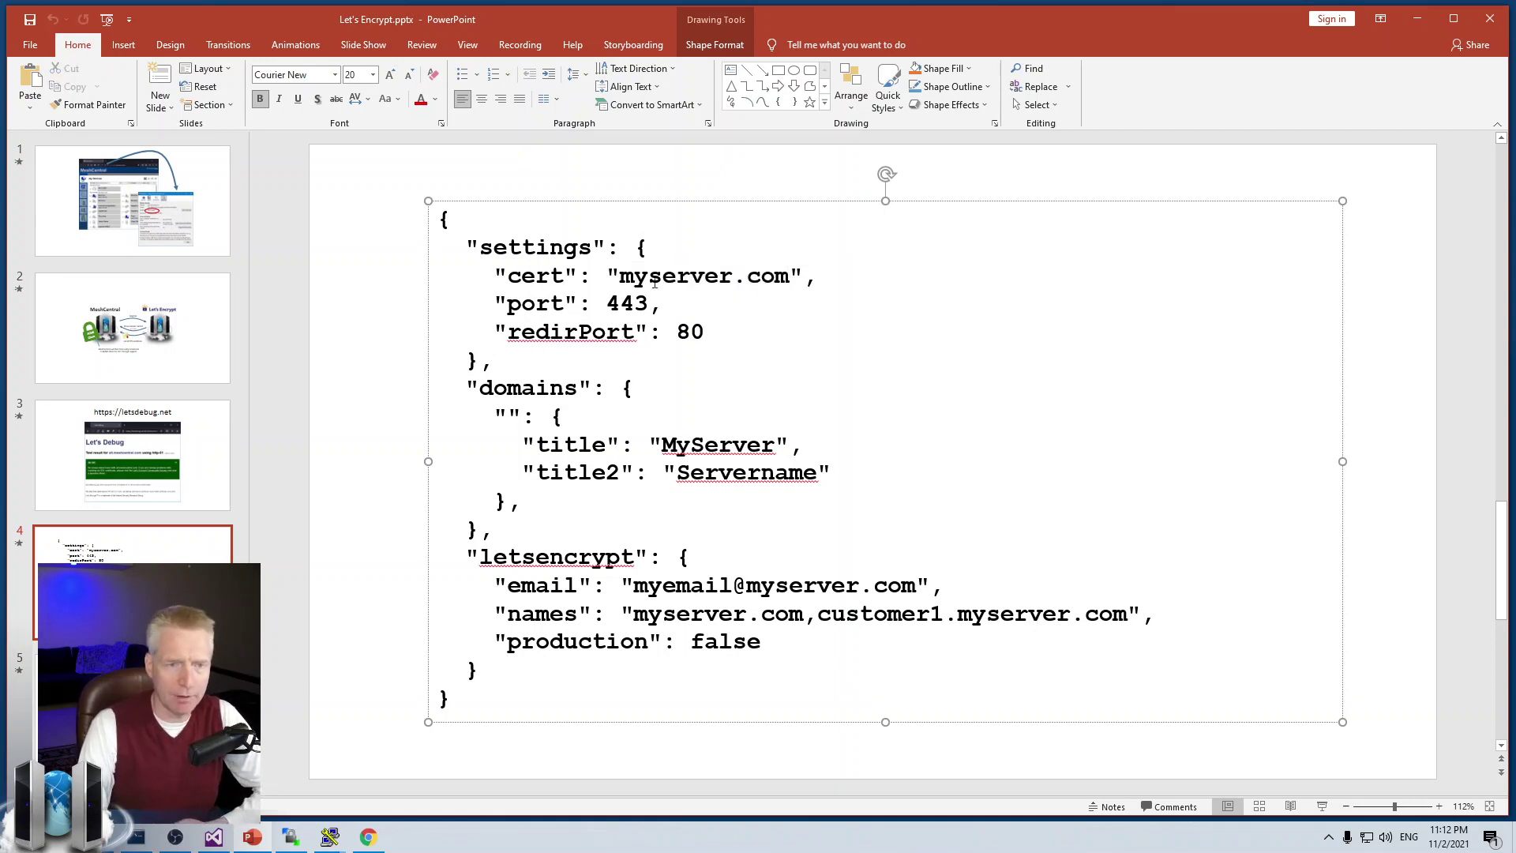
pyautogui.moveTo(791, 277); pyautogui.dragTo(618, 275)
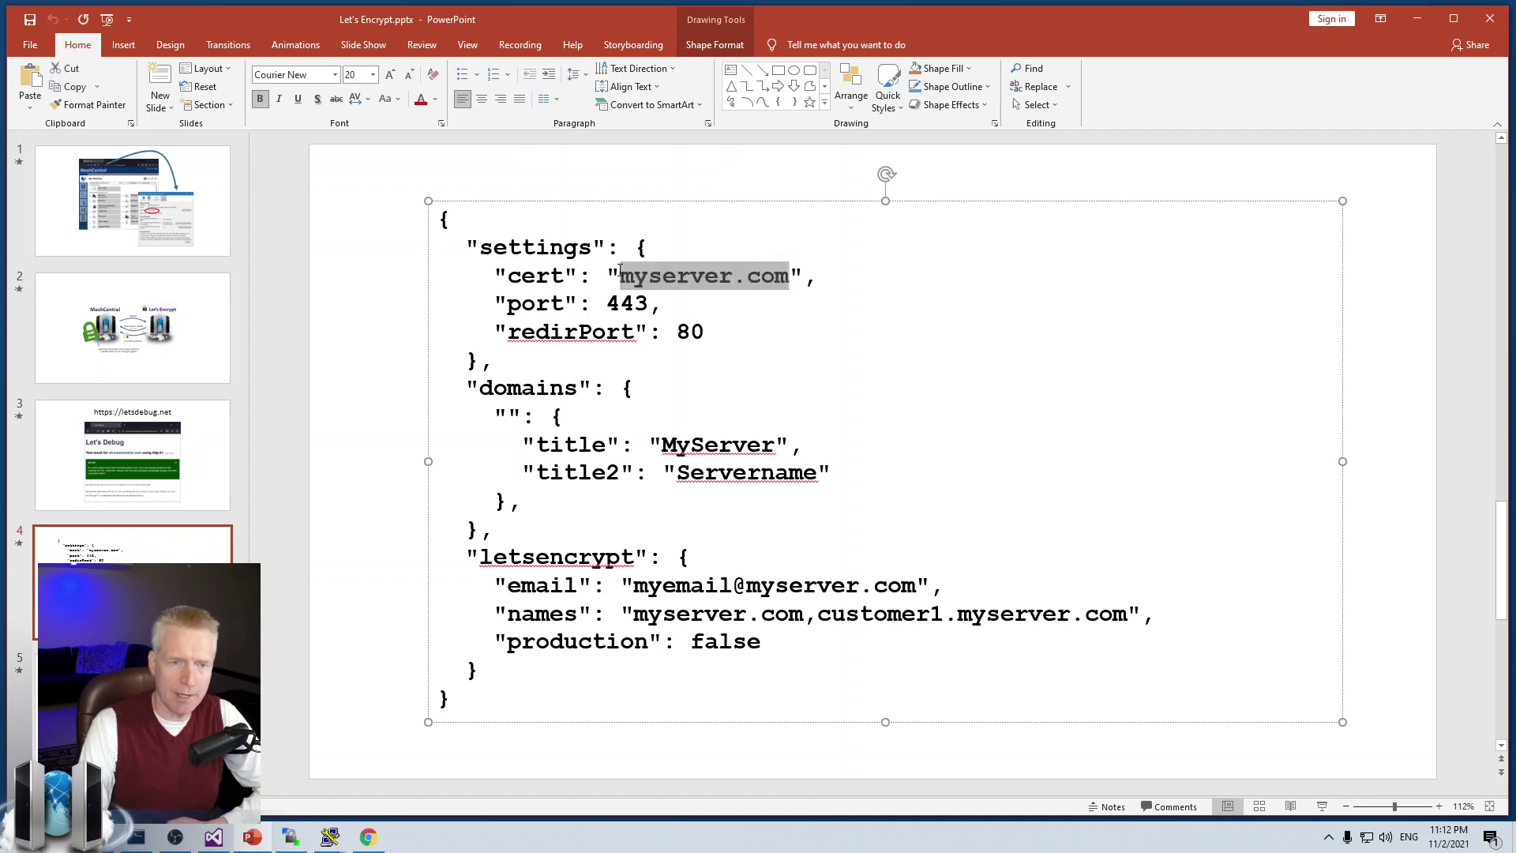
pyautogui.click(648, 304)
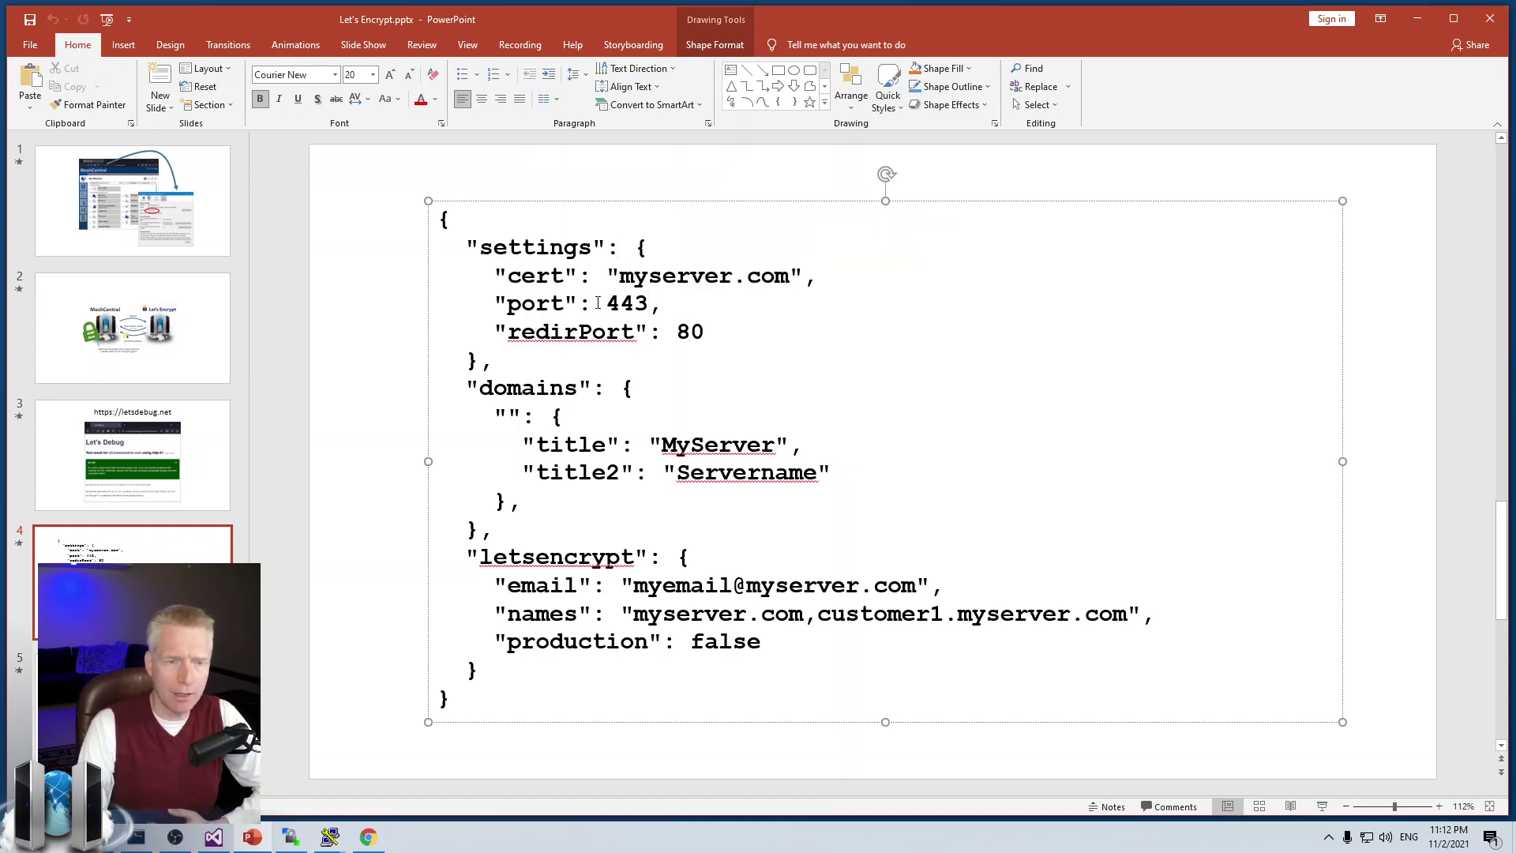
pyautogui.moveTo(509, 303)
pyautogui.mouseDown()
pyautogui.moveTo(667, 309)
pyautogui.moveTo(653, 309)
pyautogui.mouseUp()
pyautogui.click(635, 332)
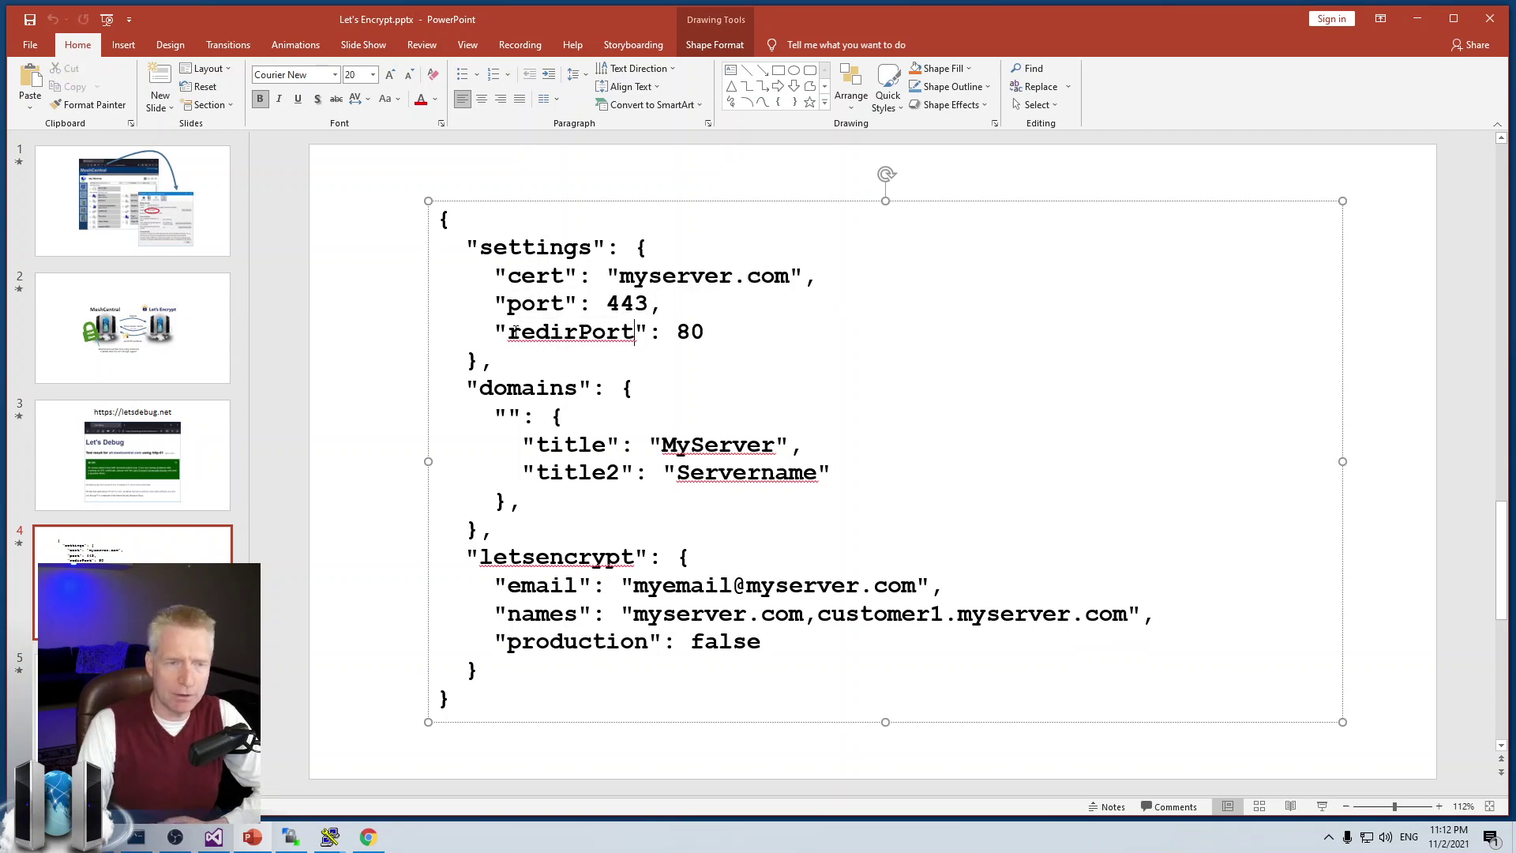
pyautogui.moveTo(509, 331); pyautogui.dragTo(710, 334)
pyautogui.click(676, 333)
pyautogui.click(716, 336)
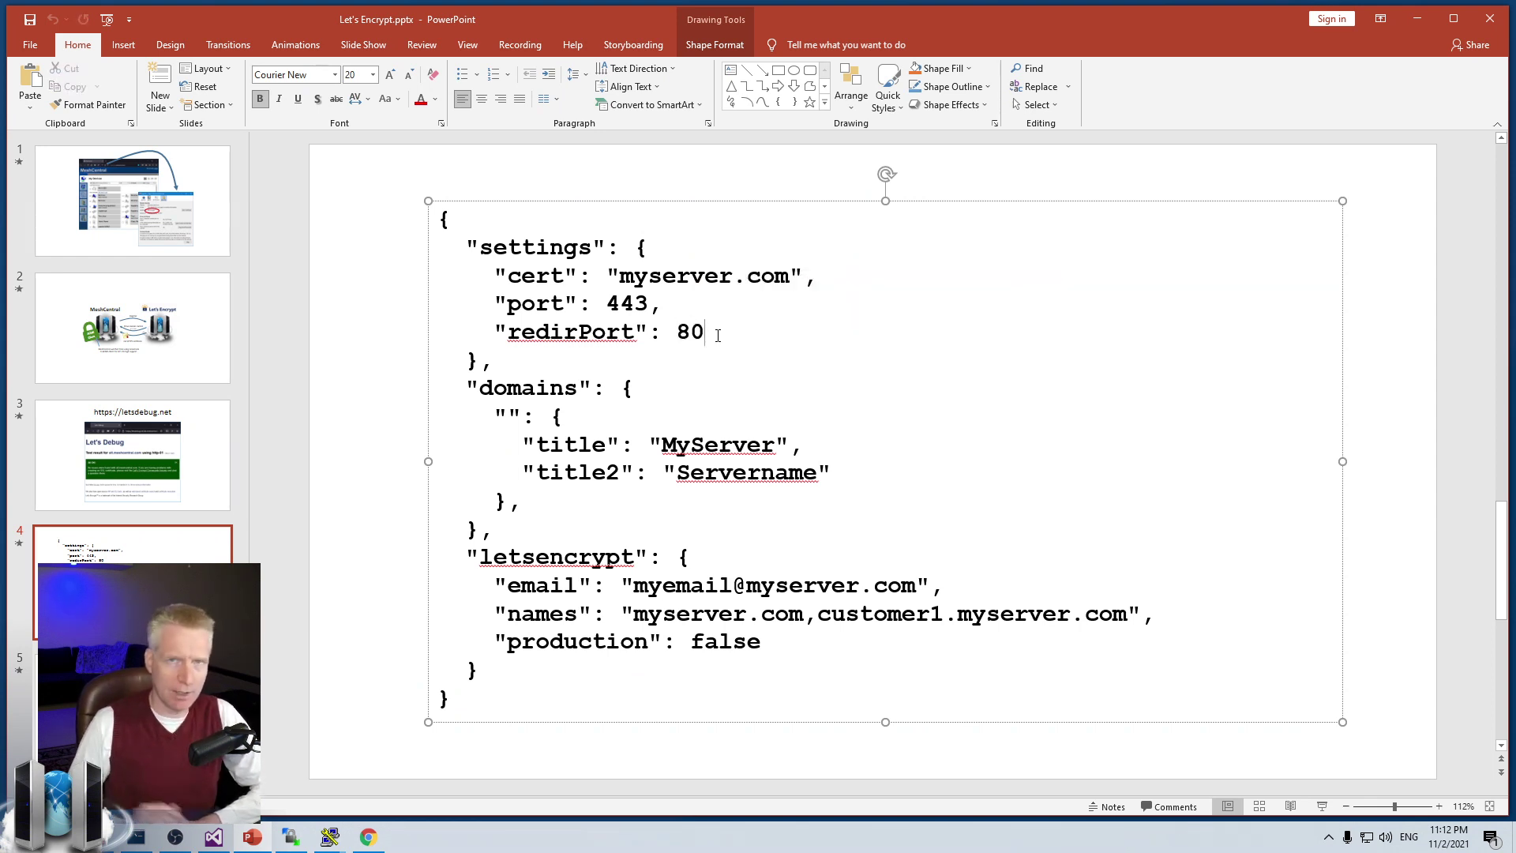
pyautogui.moveTo(716, 336); pyautogui.dragTo(498, 331)
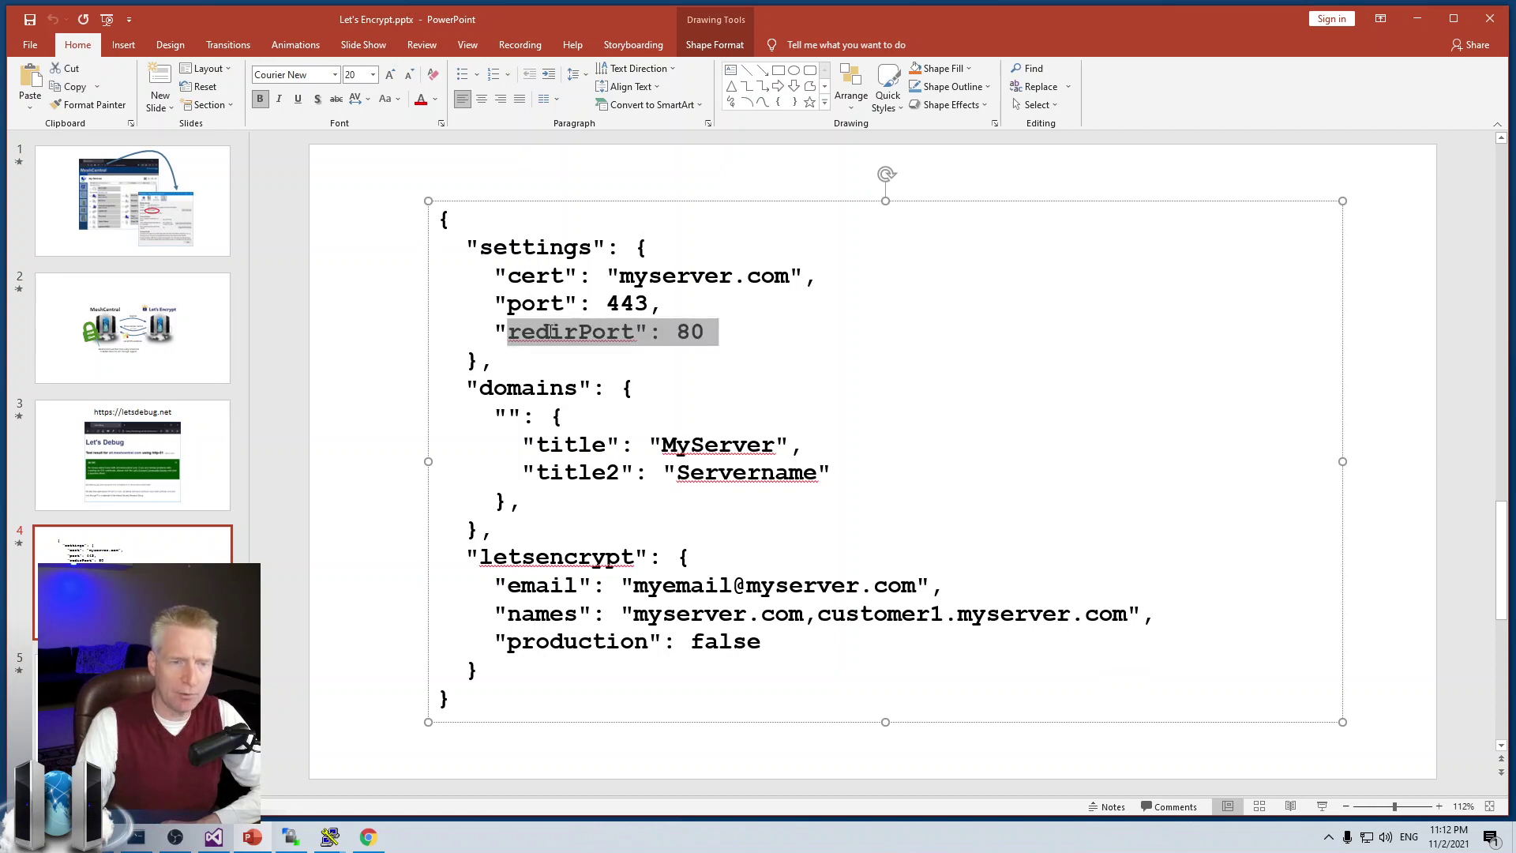
pyautogui.click(499, 331)
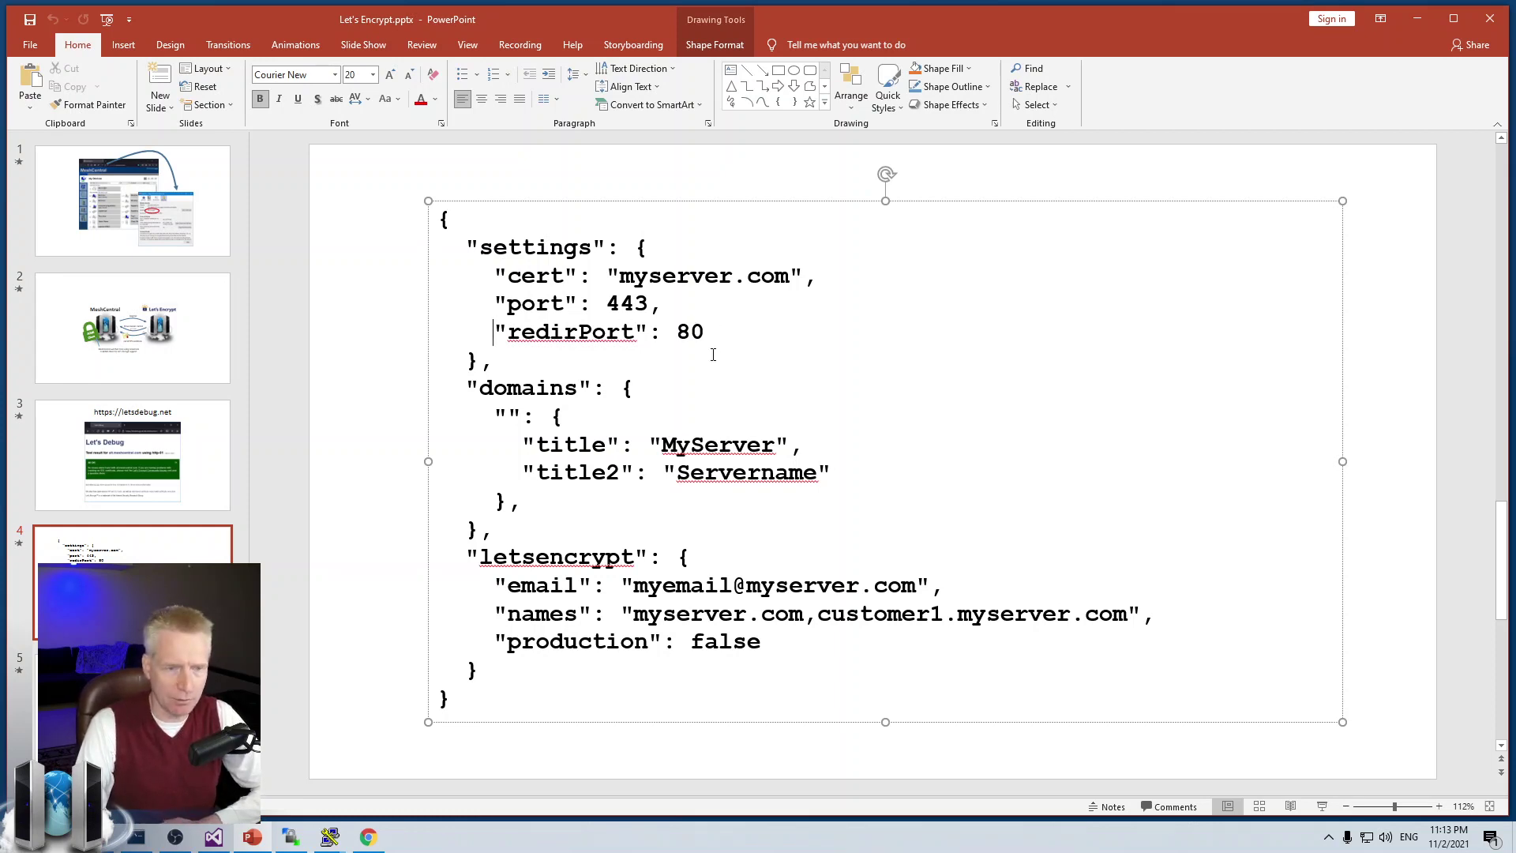
pyautogui.moveTo(480, 387); pyautogui.dragTo(587, 518)
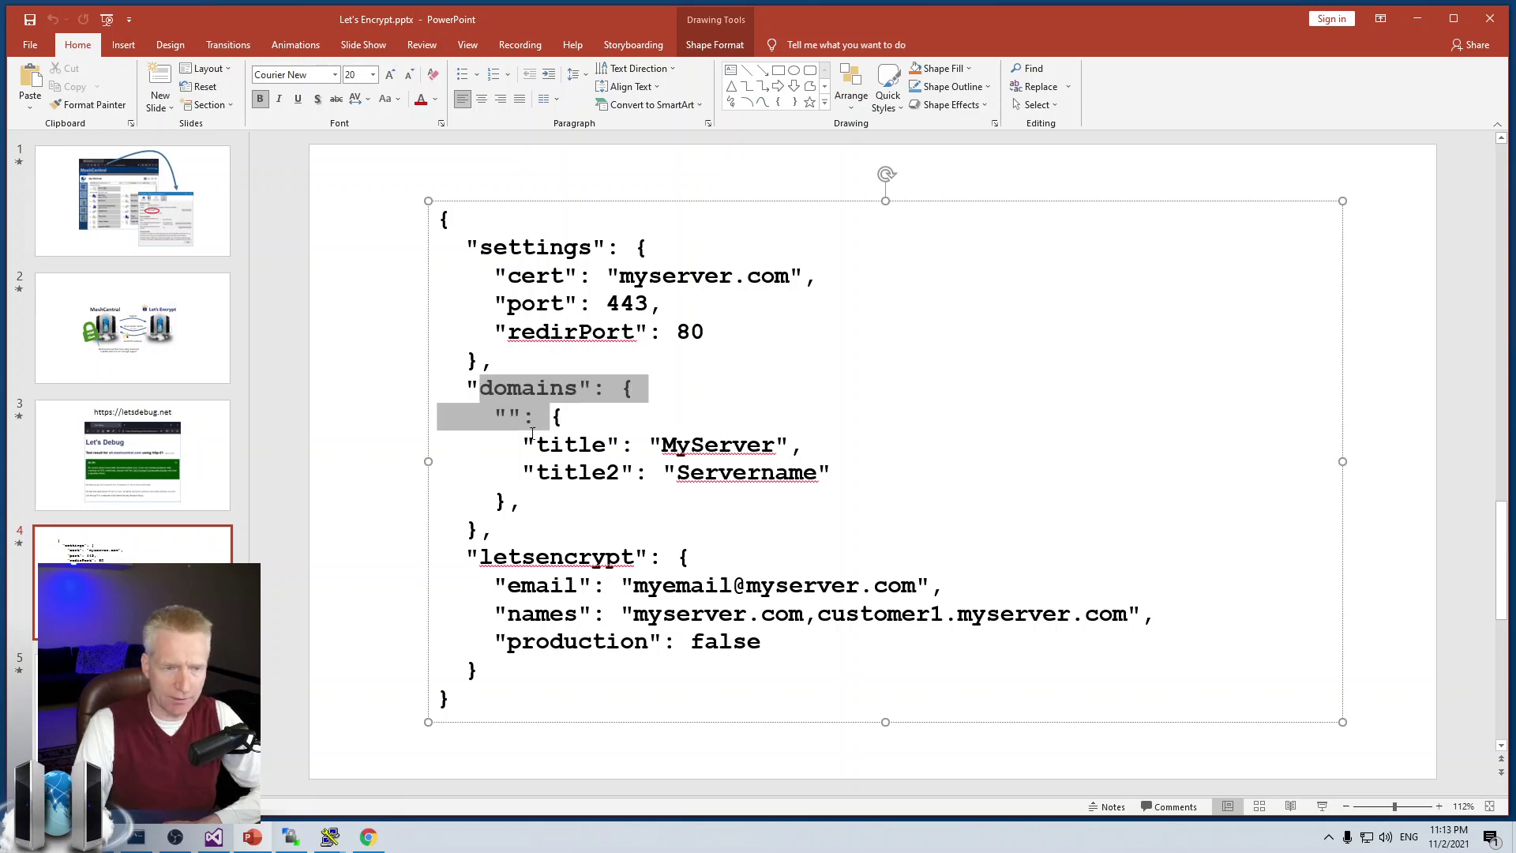
pyautogui.click(586, 521)
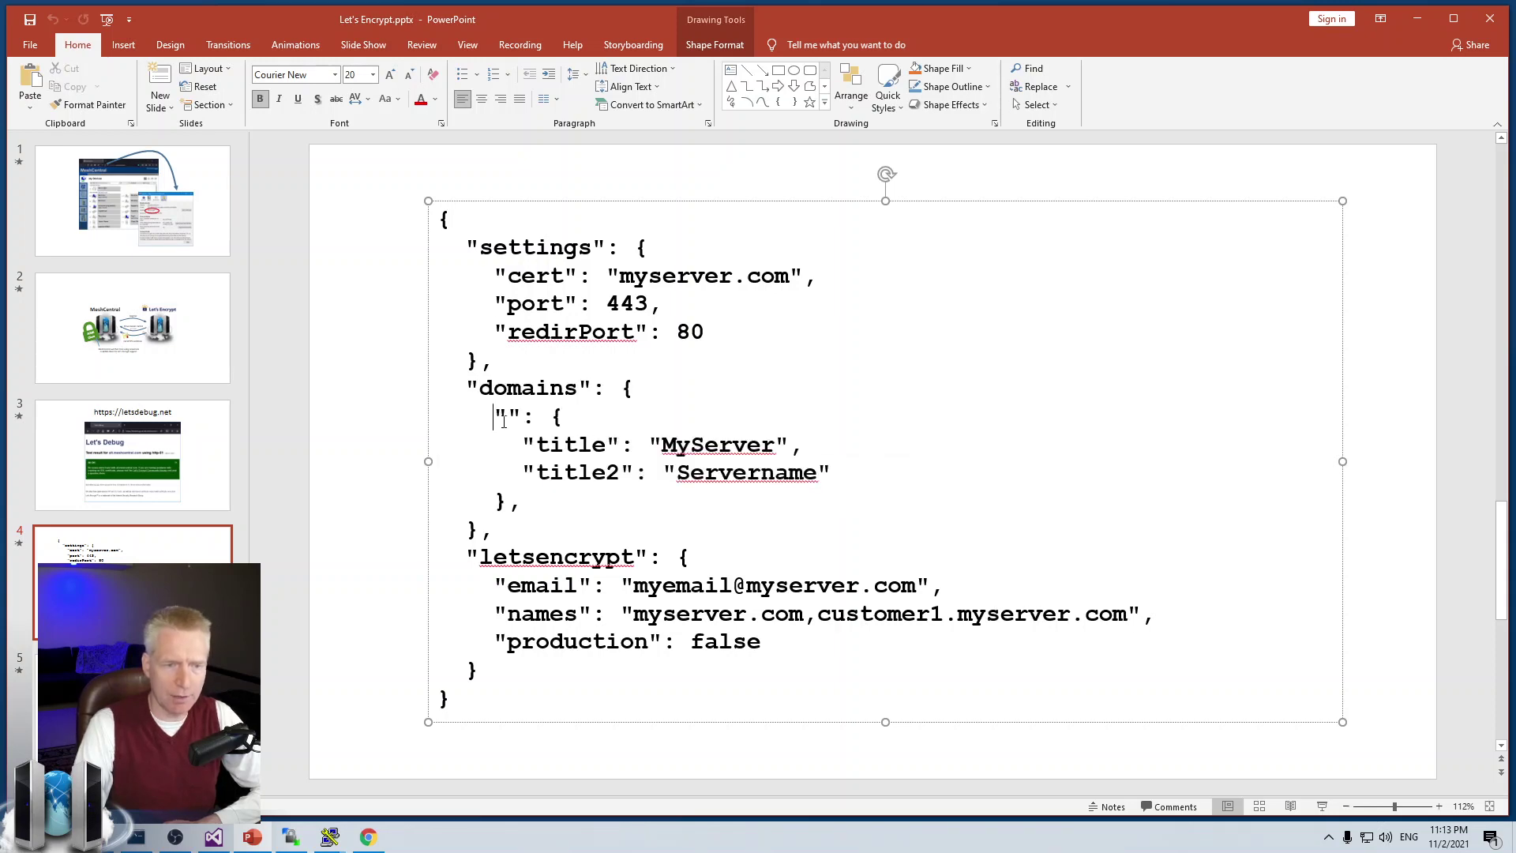
pyautogui.moveTo(495, 415); pyautogui.dragTo(527, 507)
pyautogui.click(661, 445)
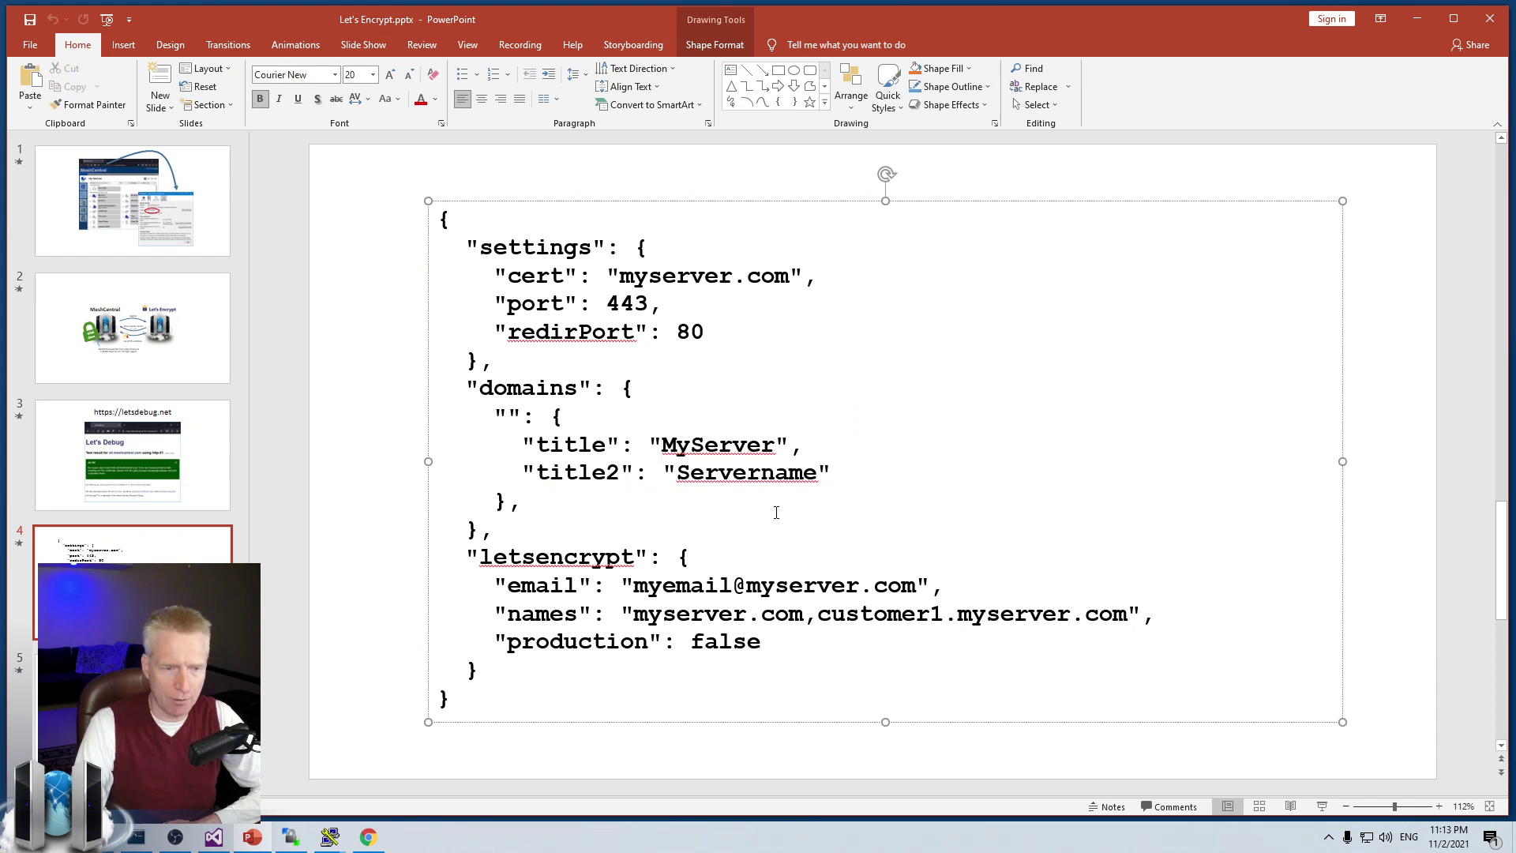
pyautogui.moveTo(468, 557); pyautogui.dragTo(722, 668)
pyautogui.click(703, 670)
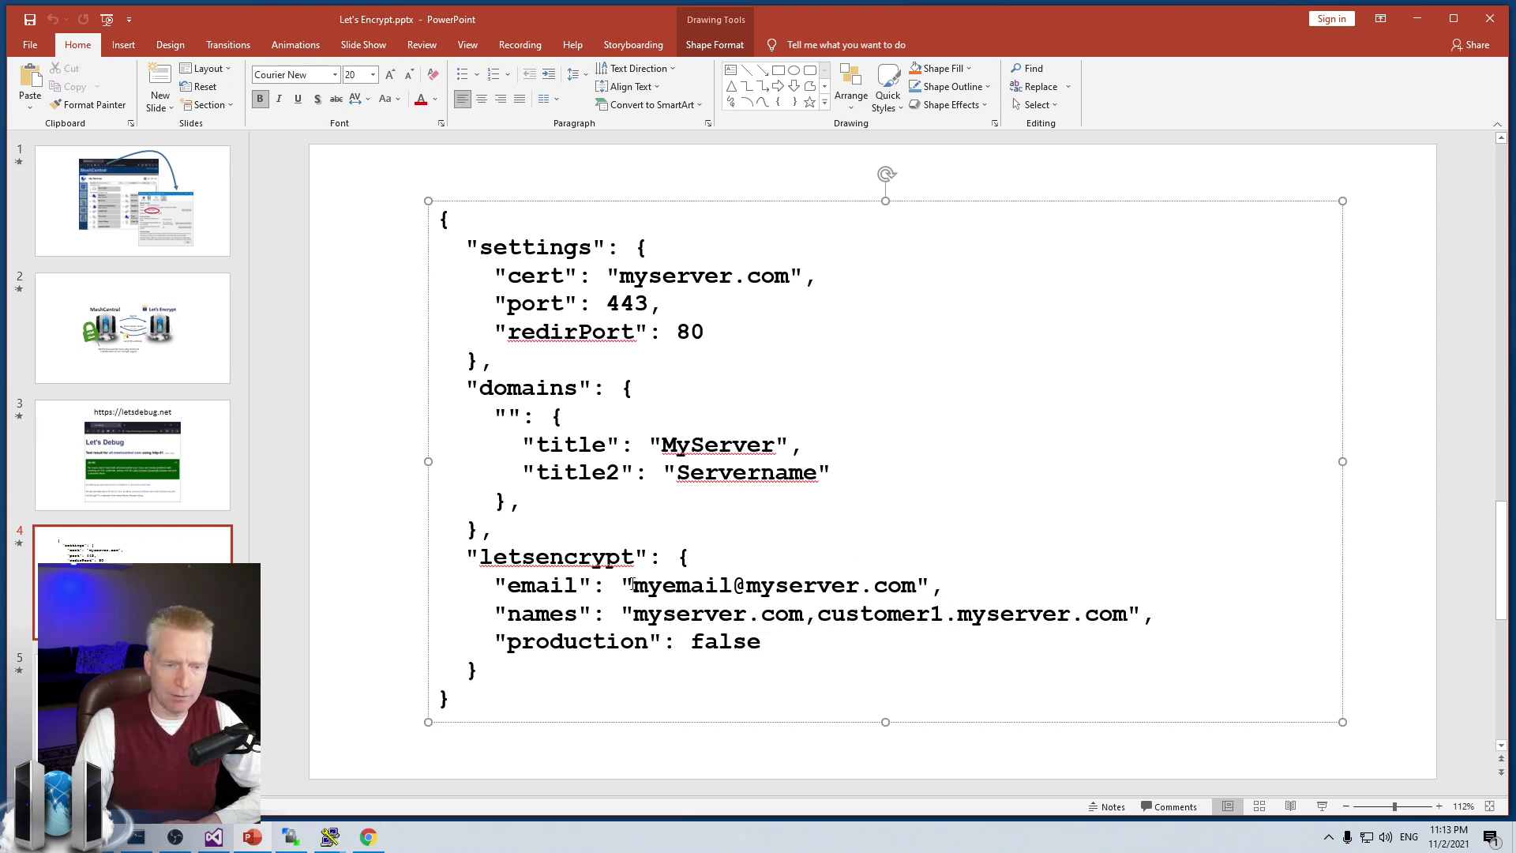
pyautogui.click(631, 586)
pyautogui.hotkey('shift', 'Right')
pyautogui.hotkey('shift', 'Right')
pyautogui.hotkey('shift', 'Right')
pyautogui.hotkey('shift', 'Right')
pyautogui.hotkey('shift', 'Right')
pyautogui.hotkey('shift', 'Right')
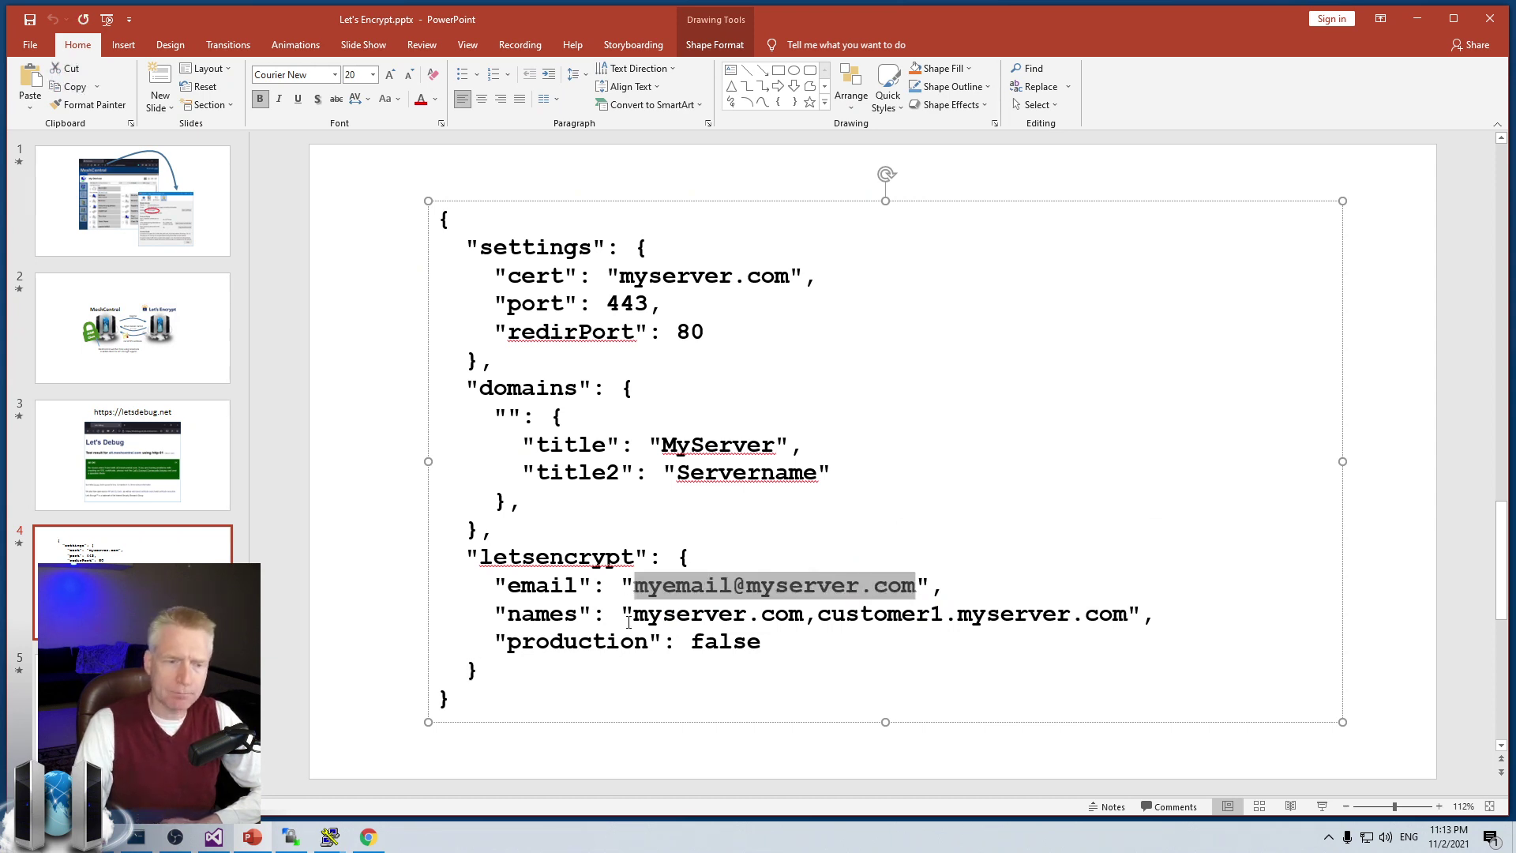
pyautogui.click(634, 616)
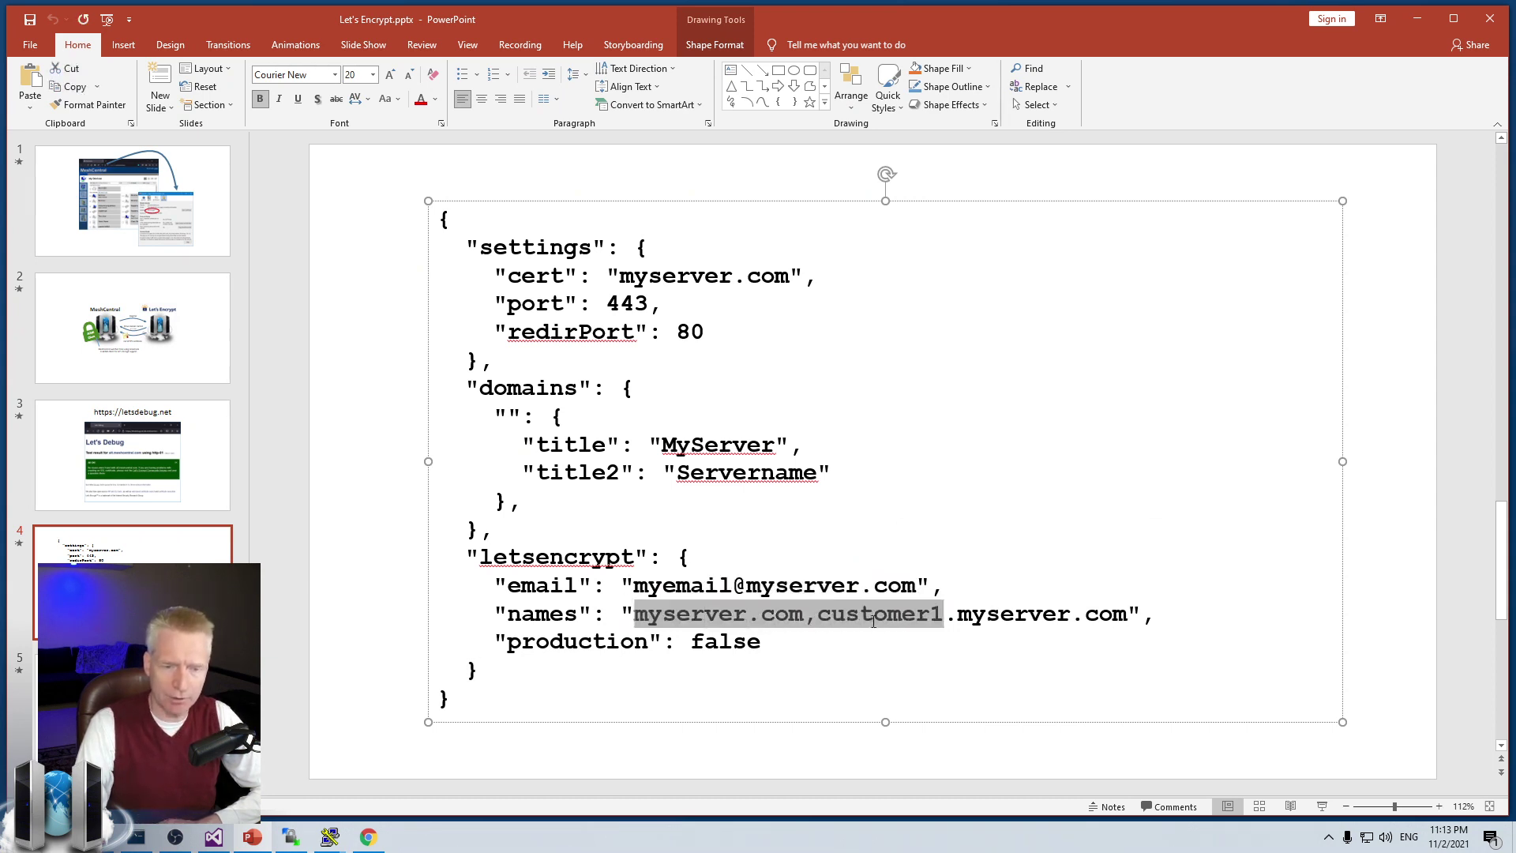
pyautogui.moveTo(893, 619); pyautogui.dragTo(1125, 613)
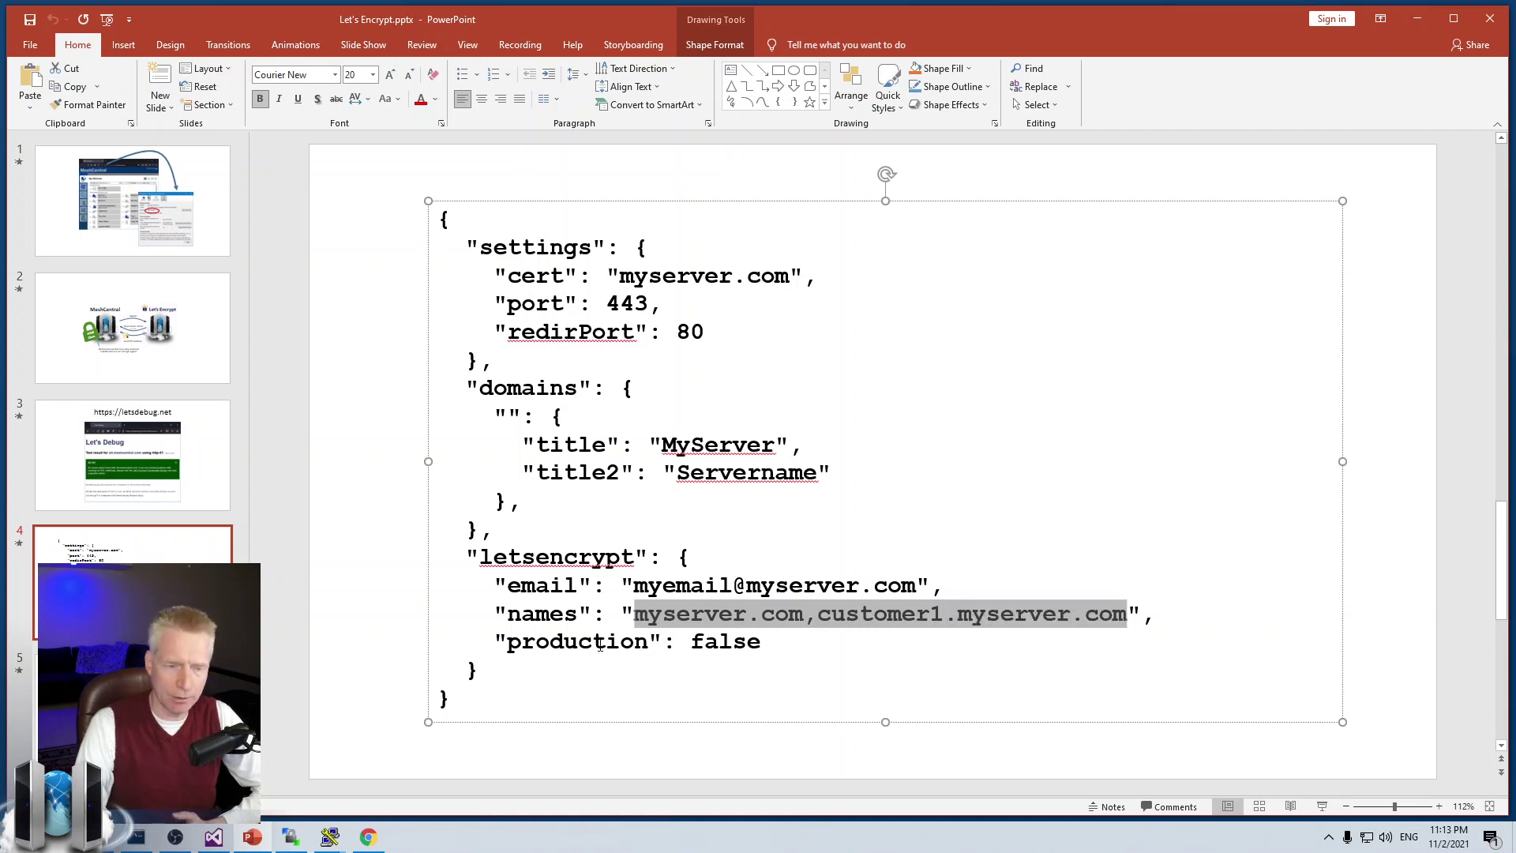
pyautogui.click(599, 642)
pyautogui.doubleClick(708, 641)
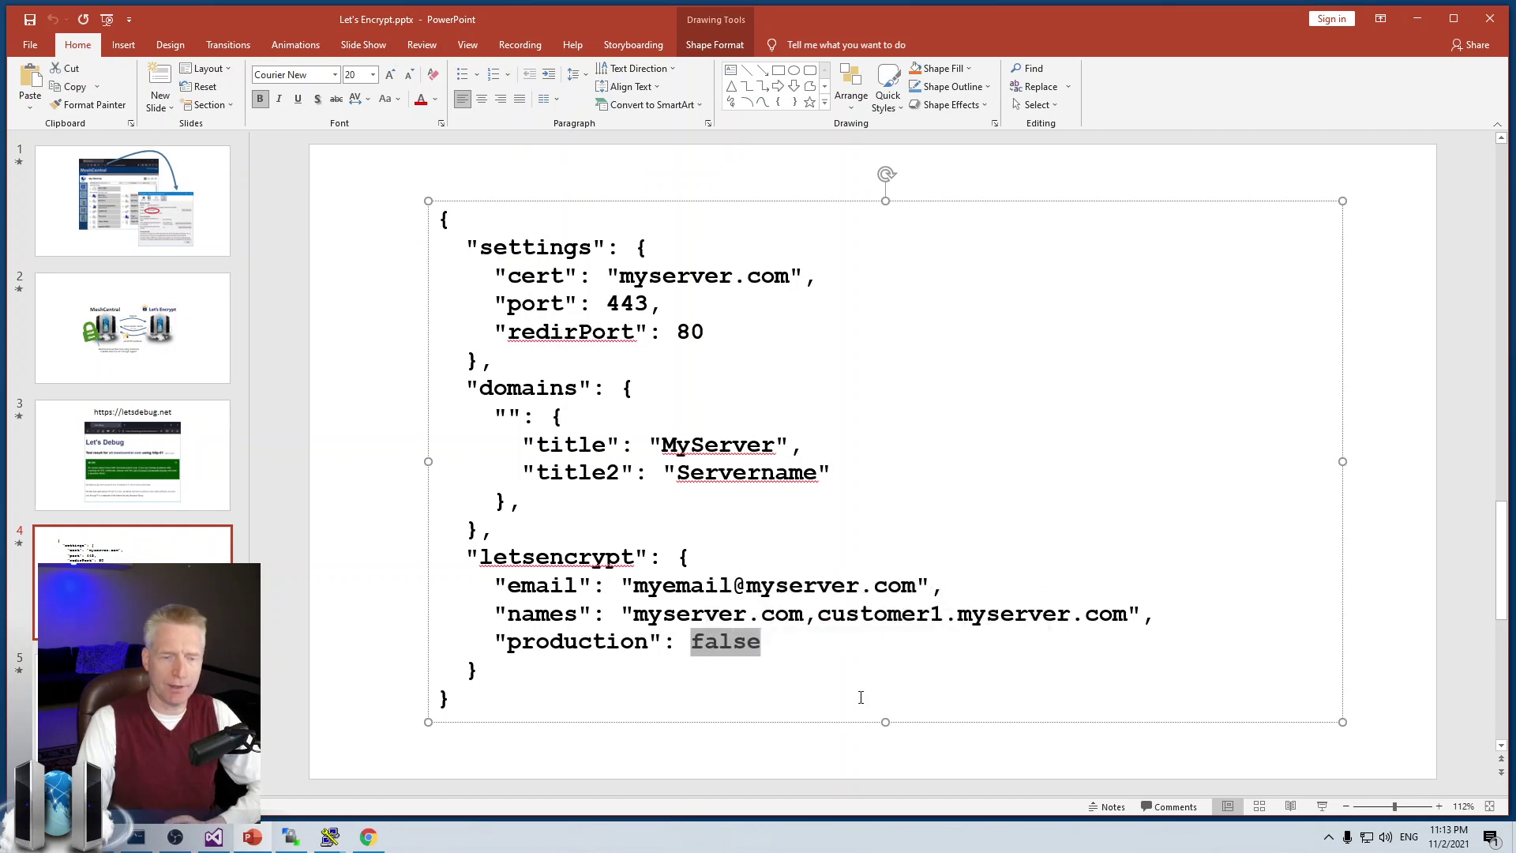
pyautogui.click(796, 644)
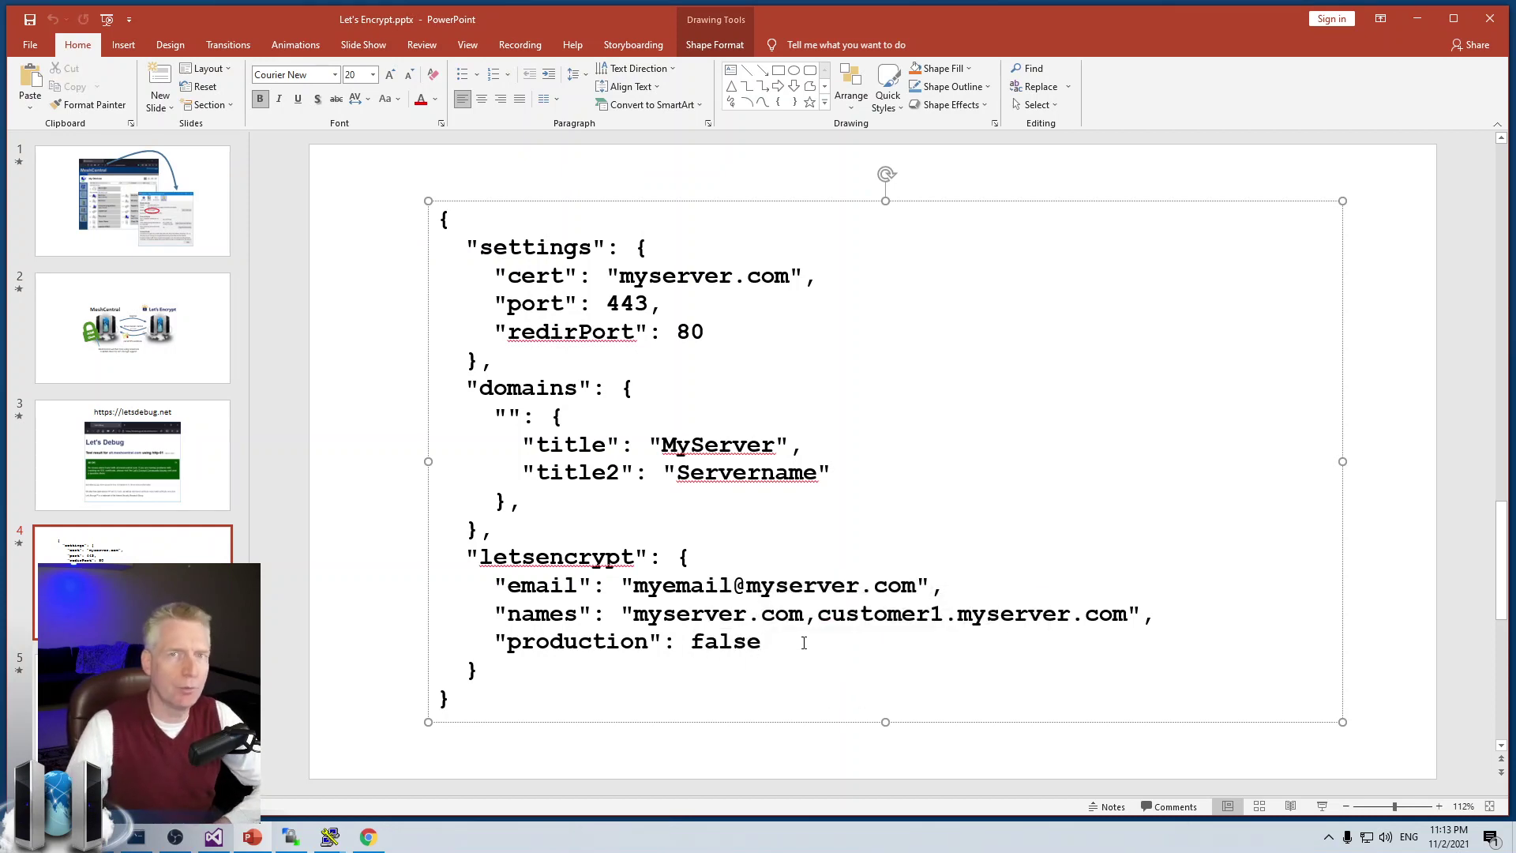
pyautogui.moveTo(803, 642); pyautogui.dragTo(503, 642)
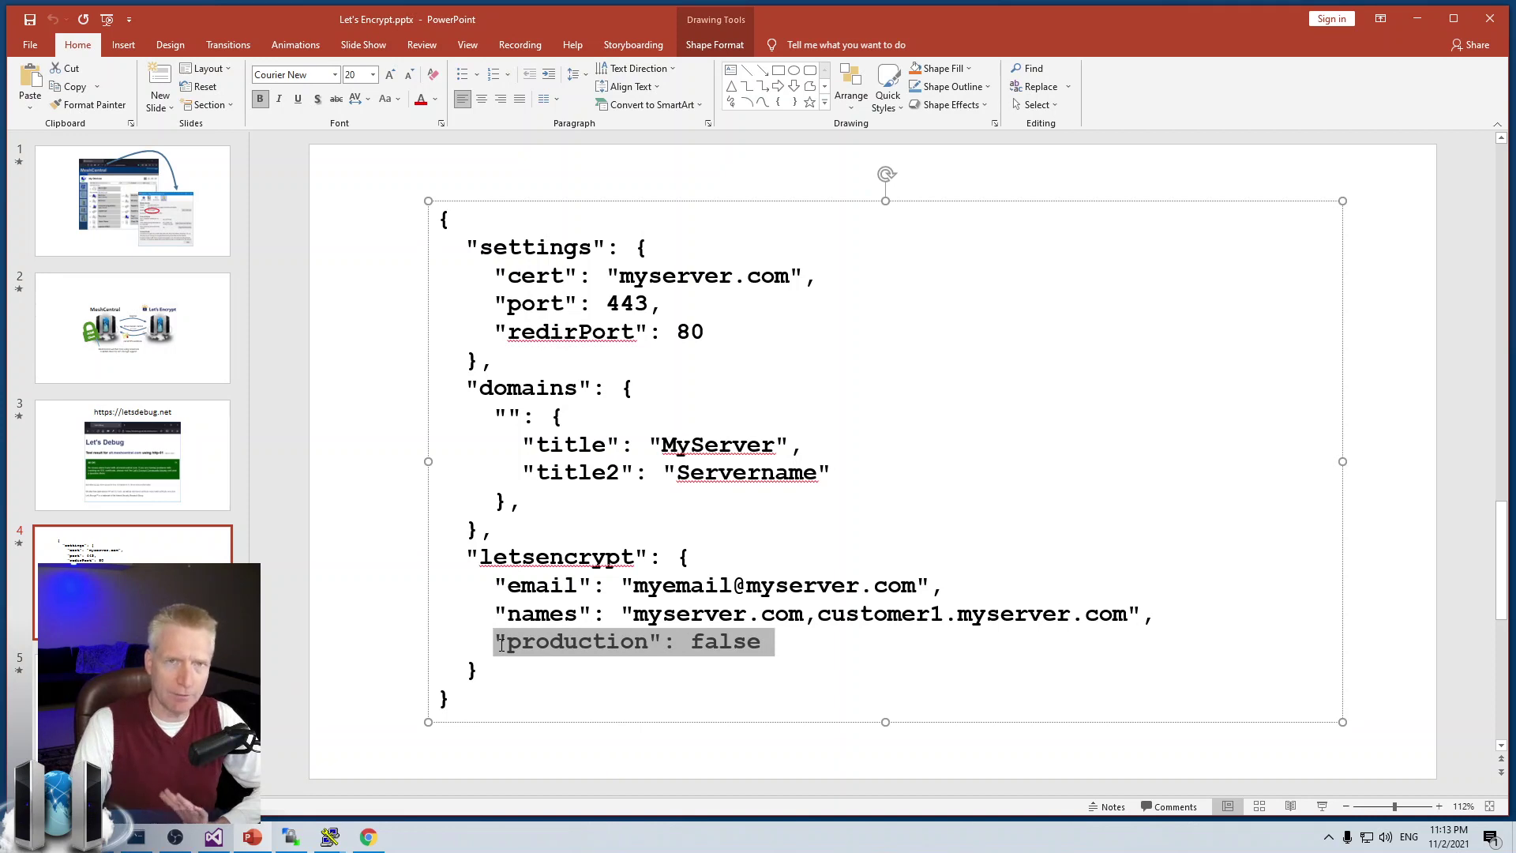
pyautogui.click(500, 643)
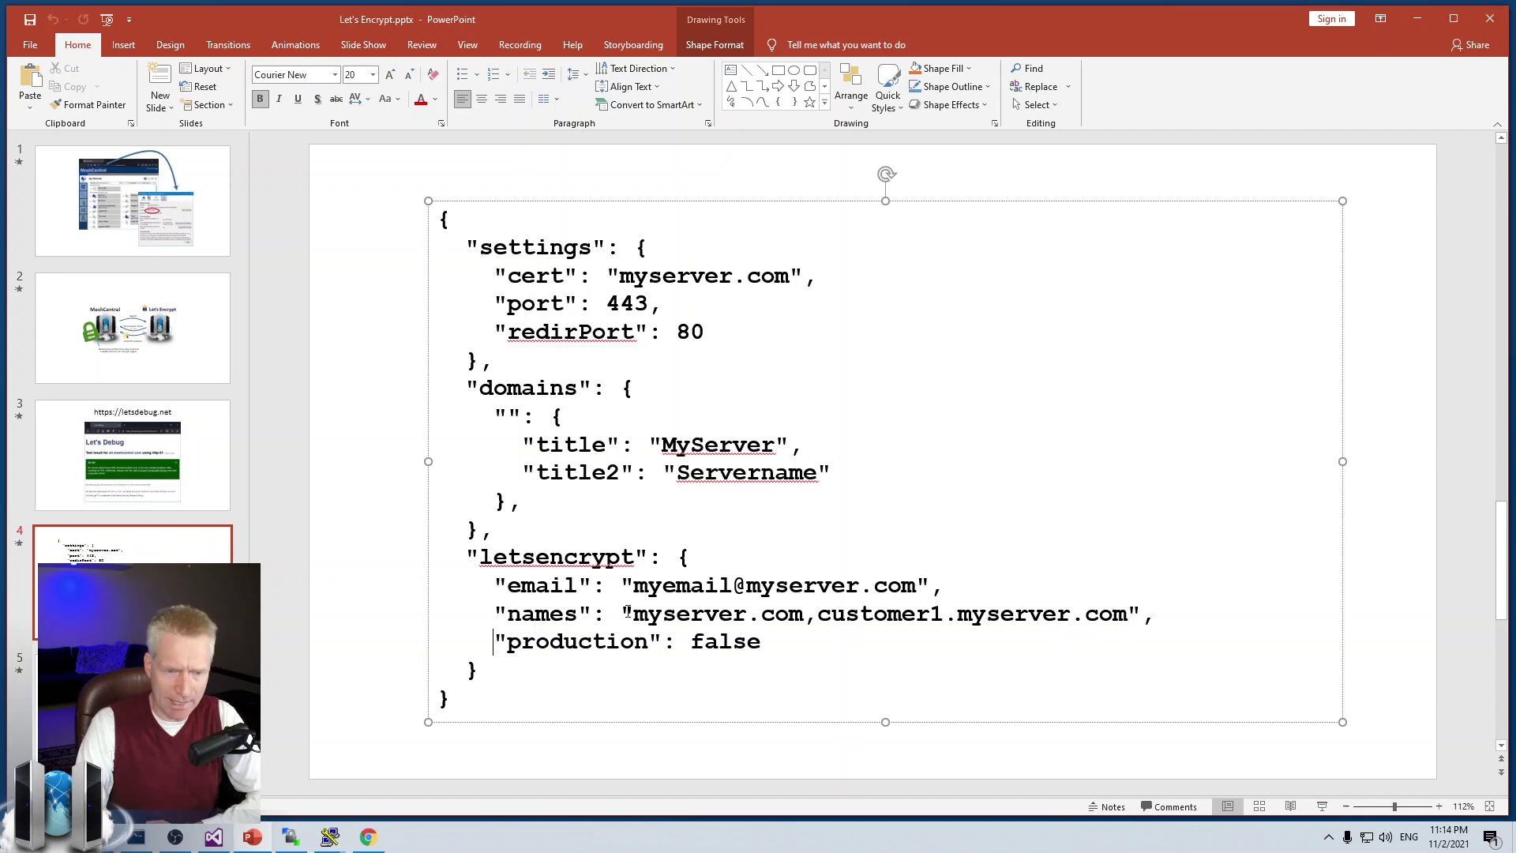
# - Delete ',customer1.myserver.com' from the names list, then restore it with Ctrl+Z
pyautogui.moveTo(804, 613); pyautogui.dragTo(1128, 614)
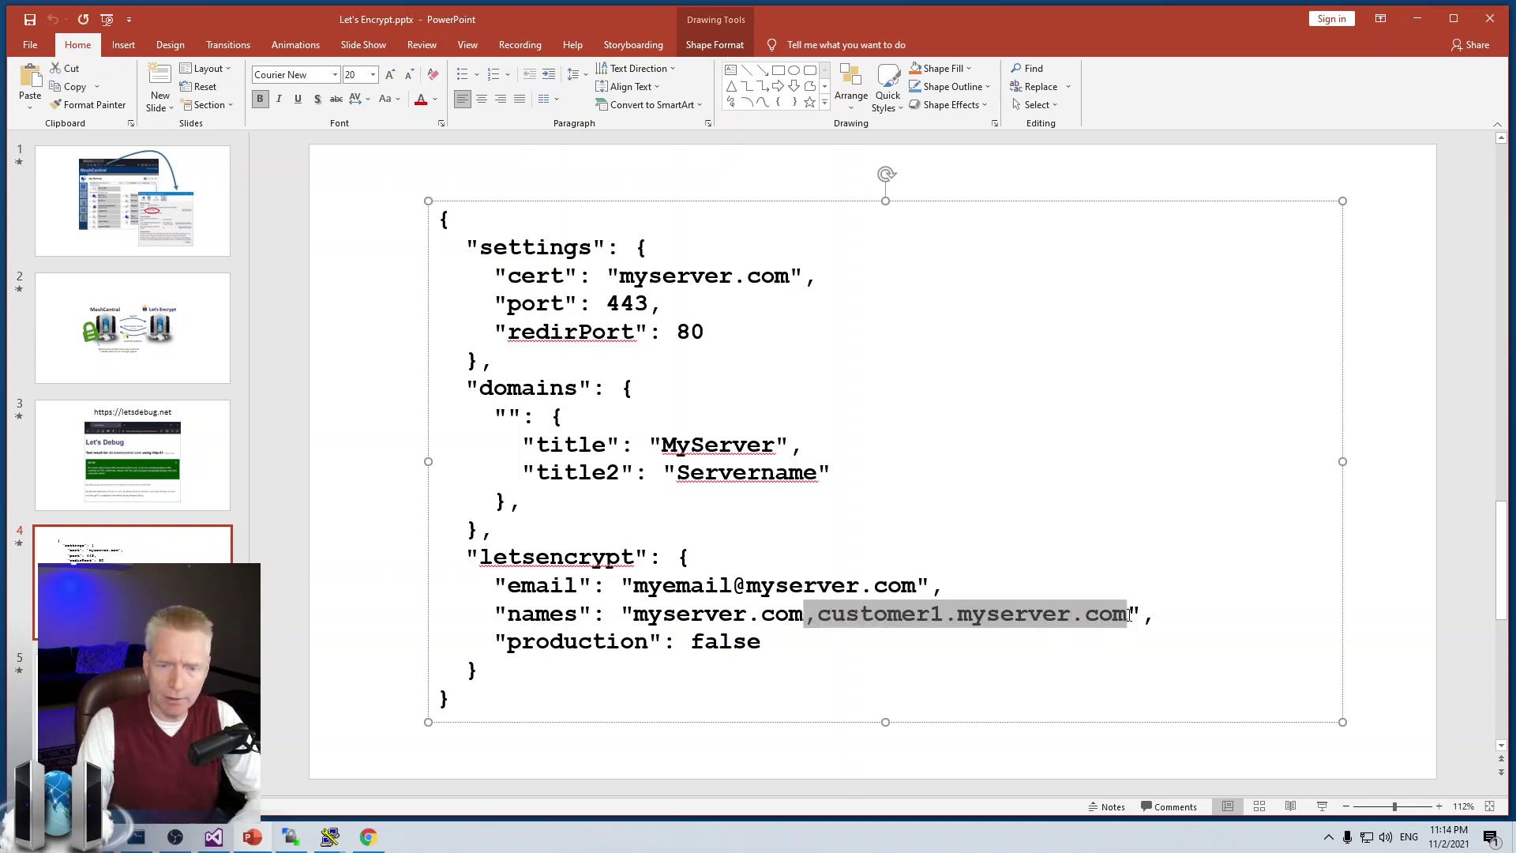
pyautogui.press('Delete')
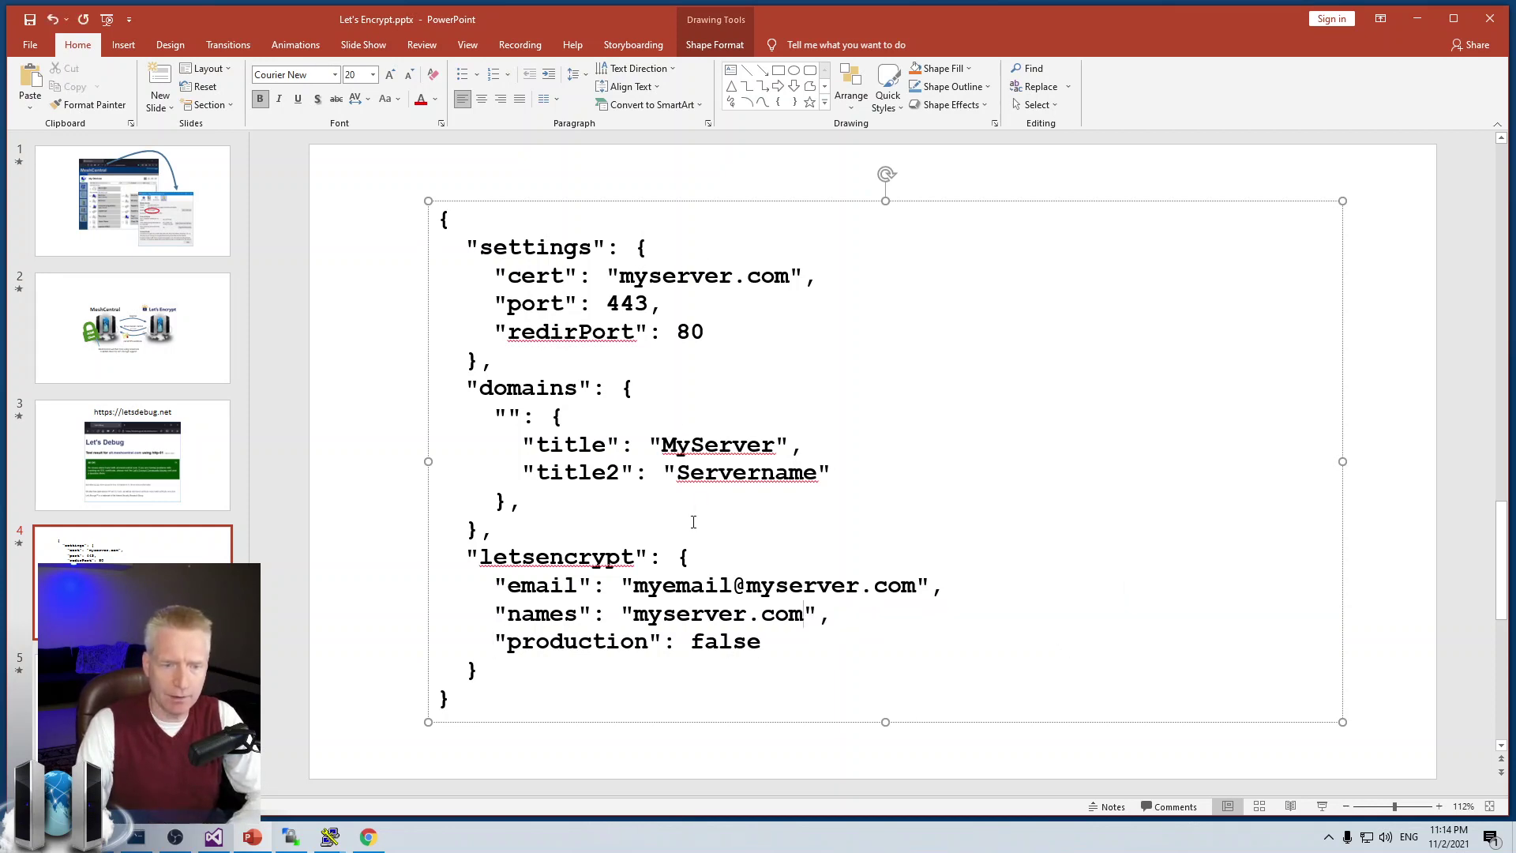
pyautogui.moveTo(635, 614); pyautogui.dragTo(805, 614)
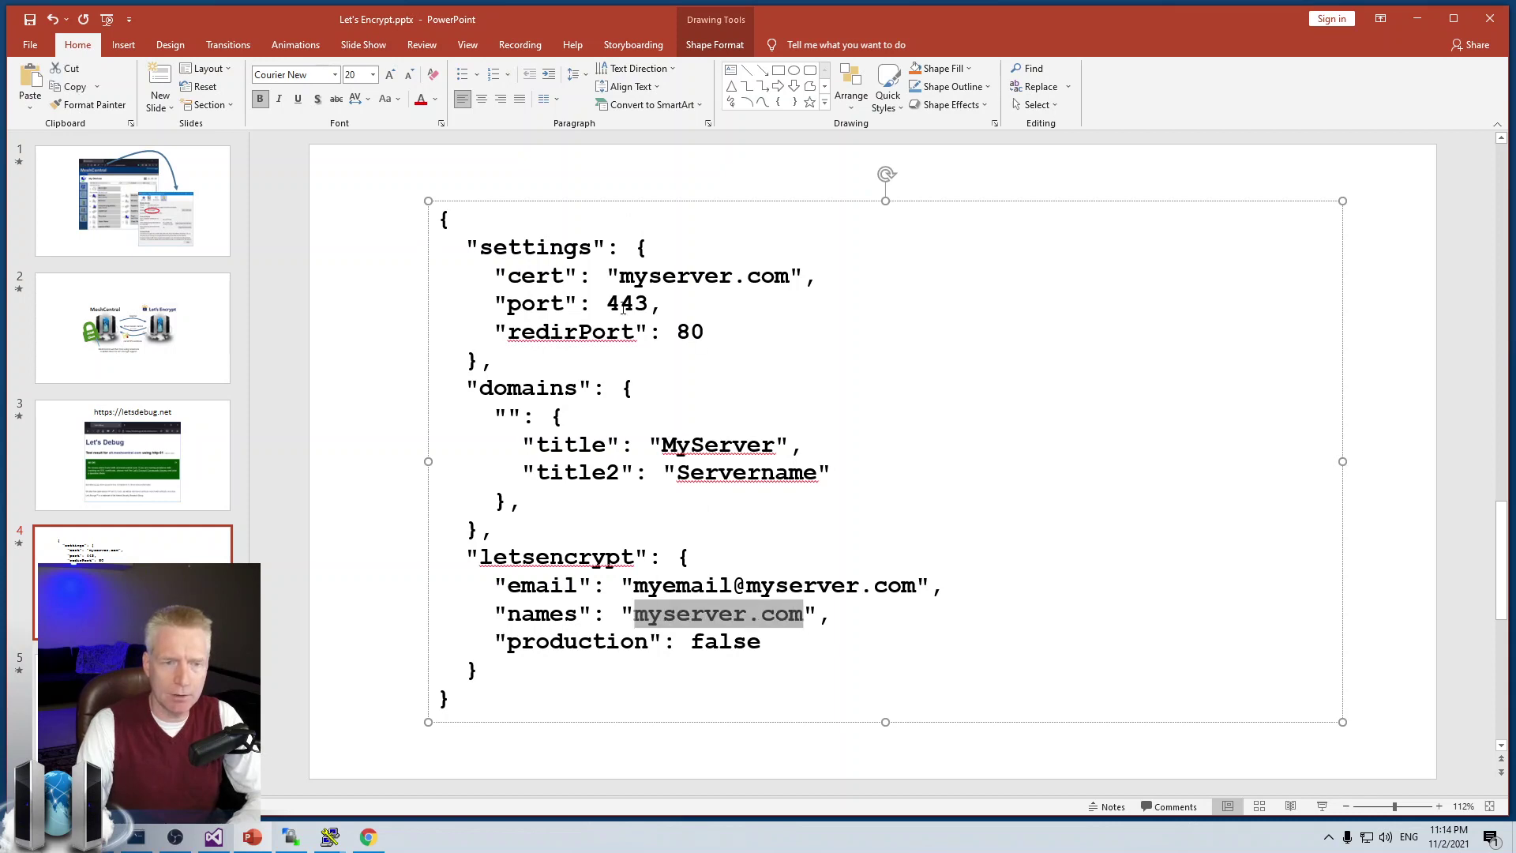
pyautogui.moveTo(619, 276); pyautogui.dragTo(791, 276)
pyautogui.click(777, 539)
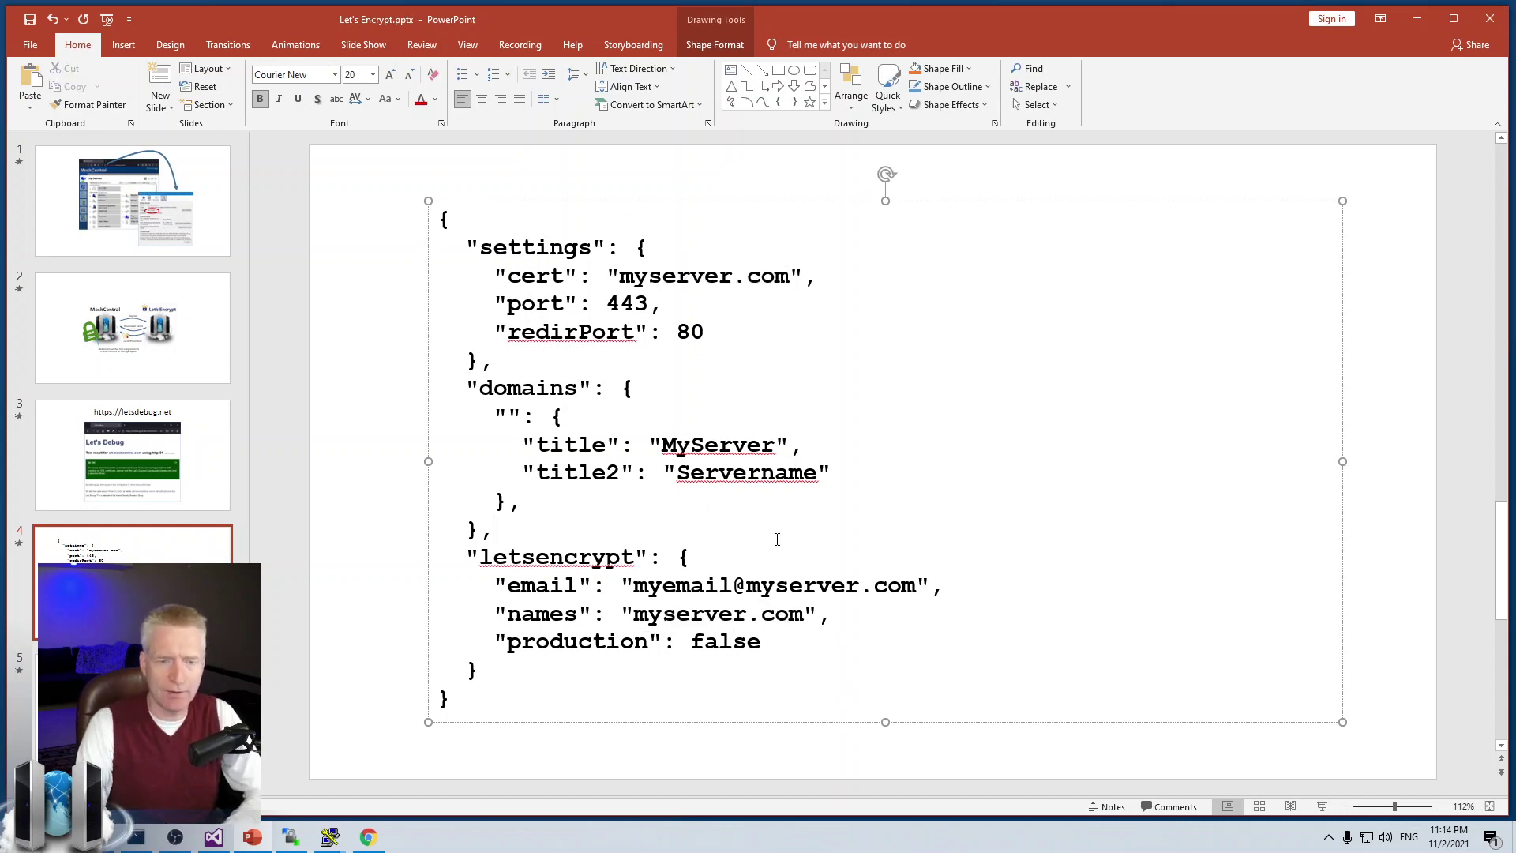
pyautogui.hotkey('ctrl', 'z')
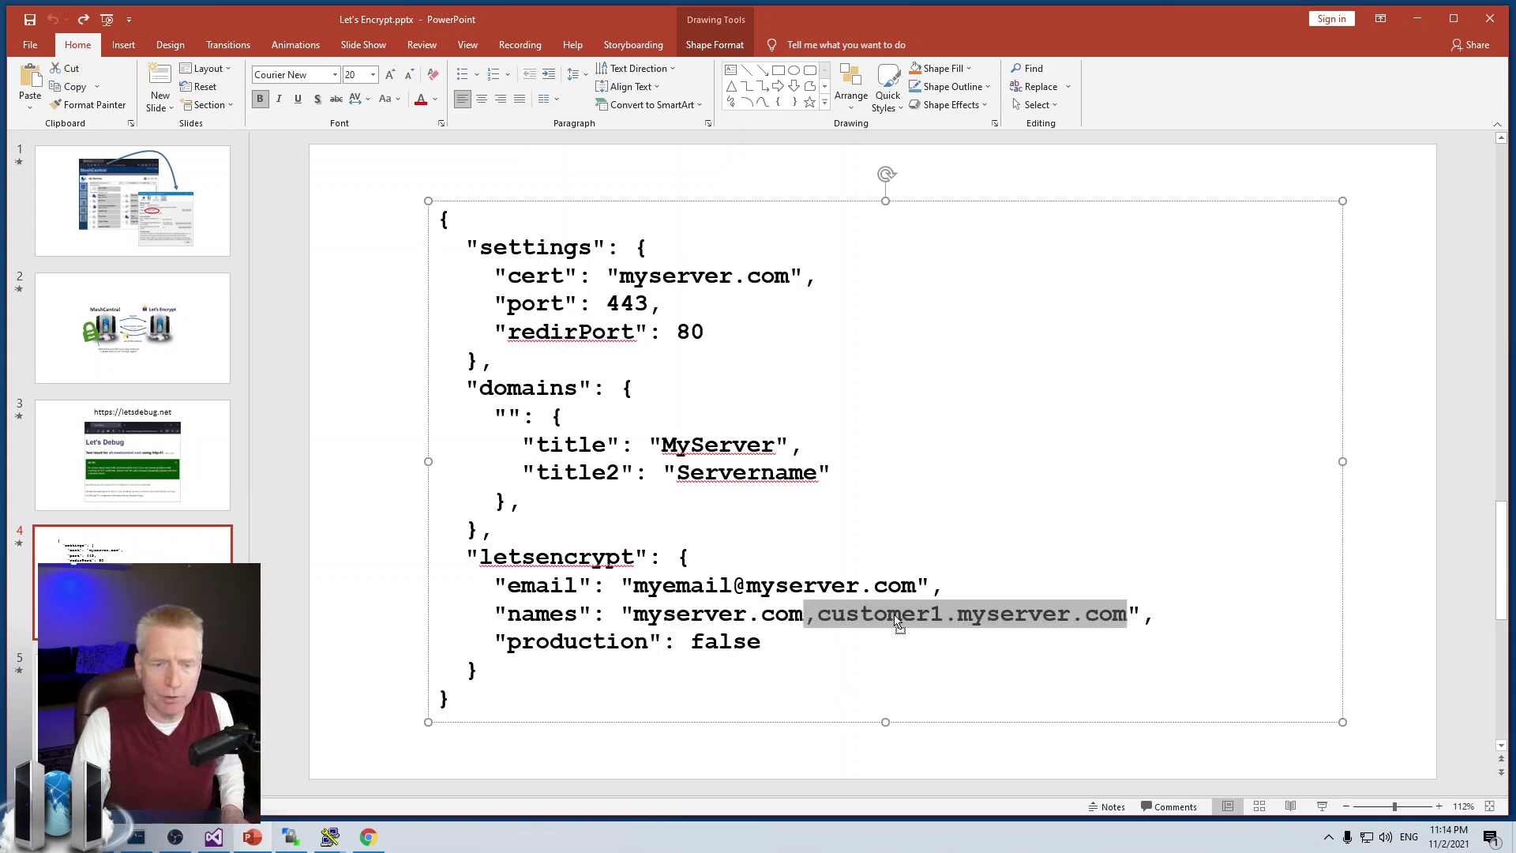
pyautogui.click(897, 623)
pyautogui.click(932, 641)
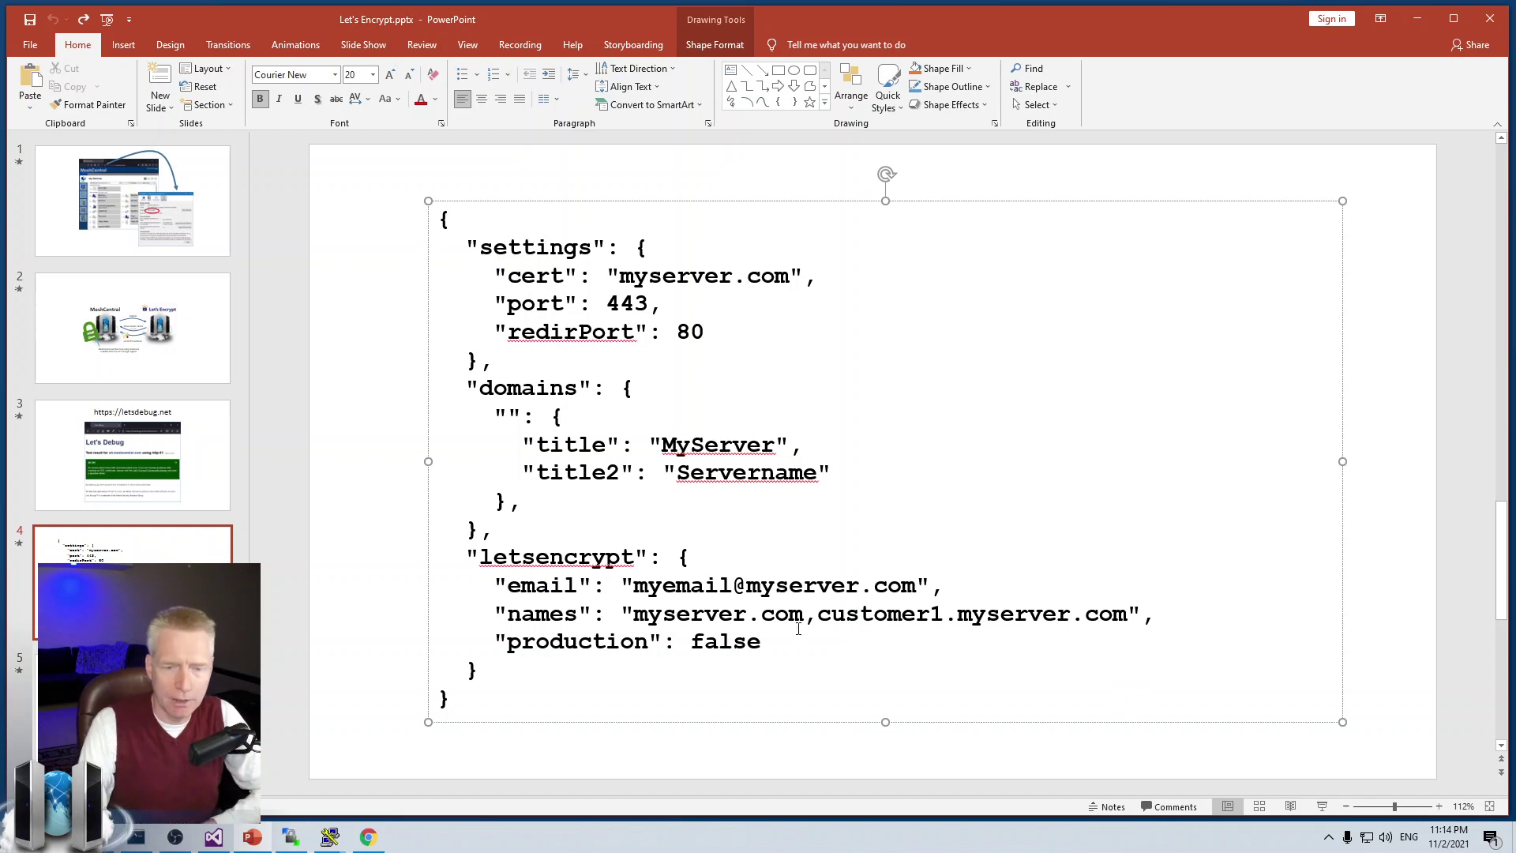
# - Highlight both domain names, the email address and the production line in the config example
pyautogui.moveTo(633, 614); pyautogui.dragTo(1121, 612)
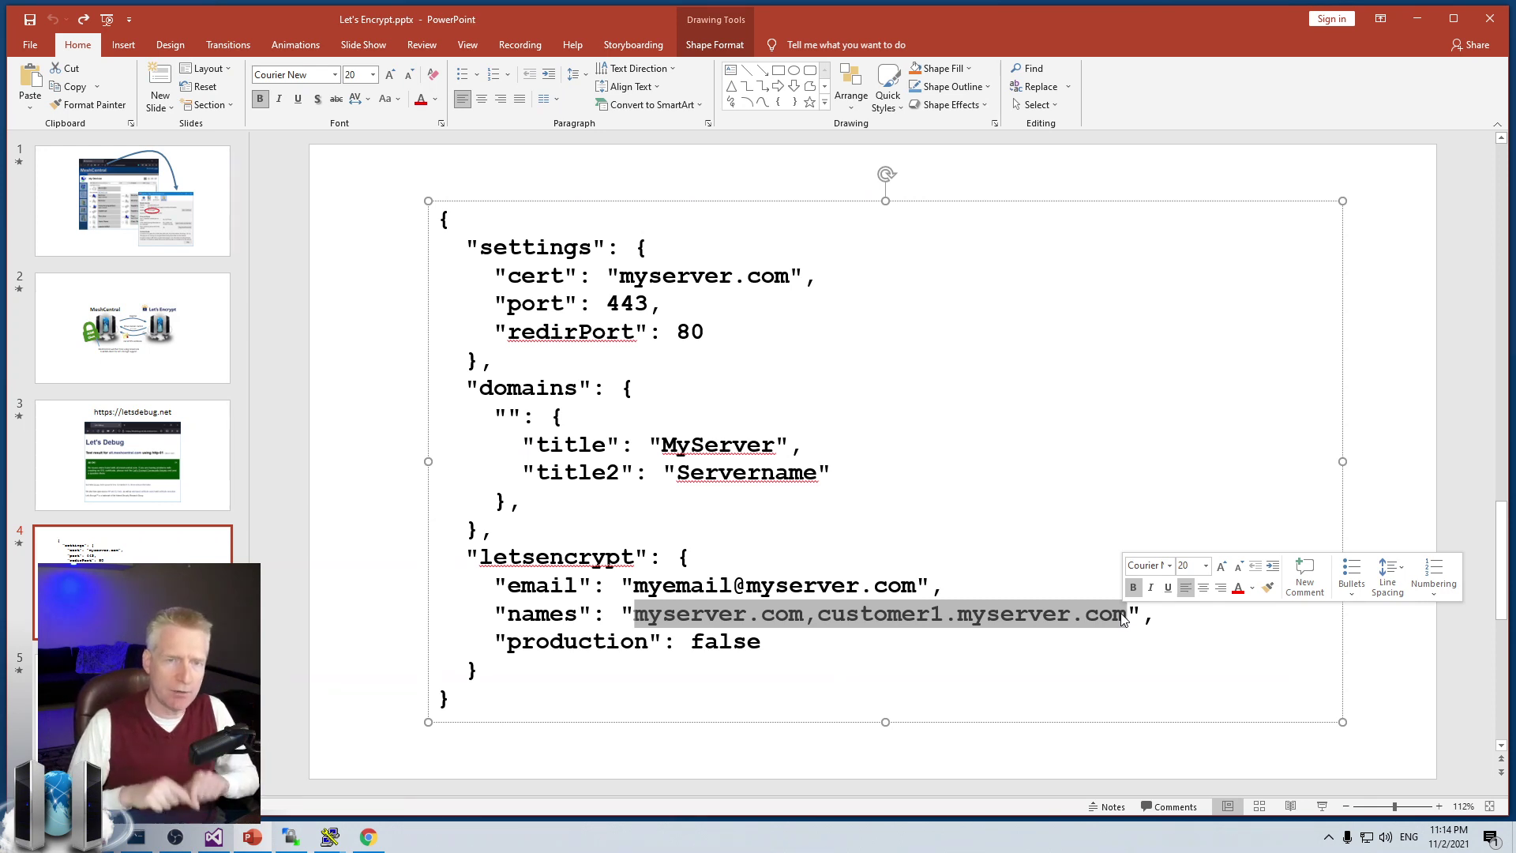
pyautogui.click(763, 582)
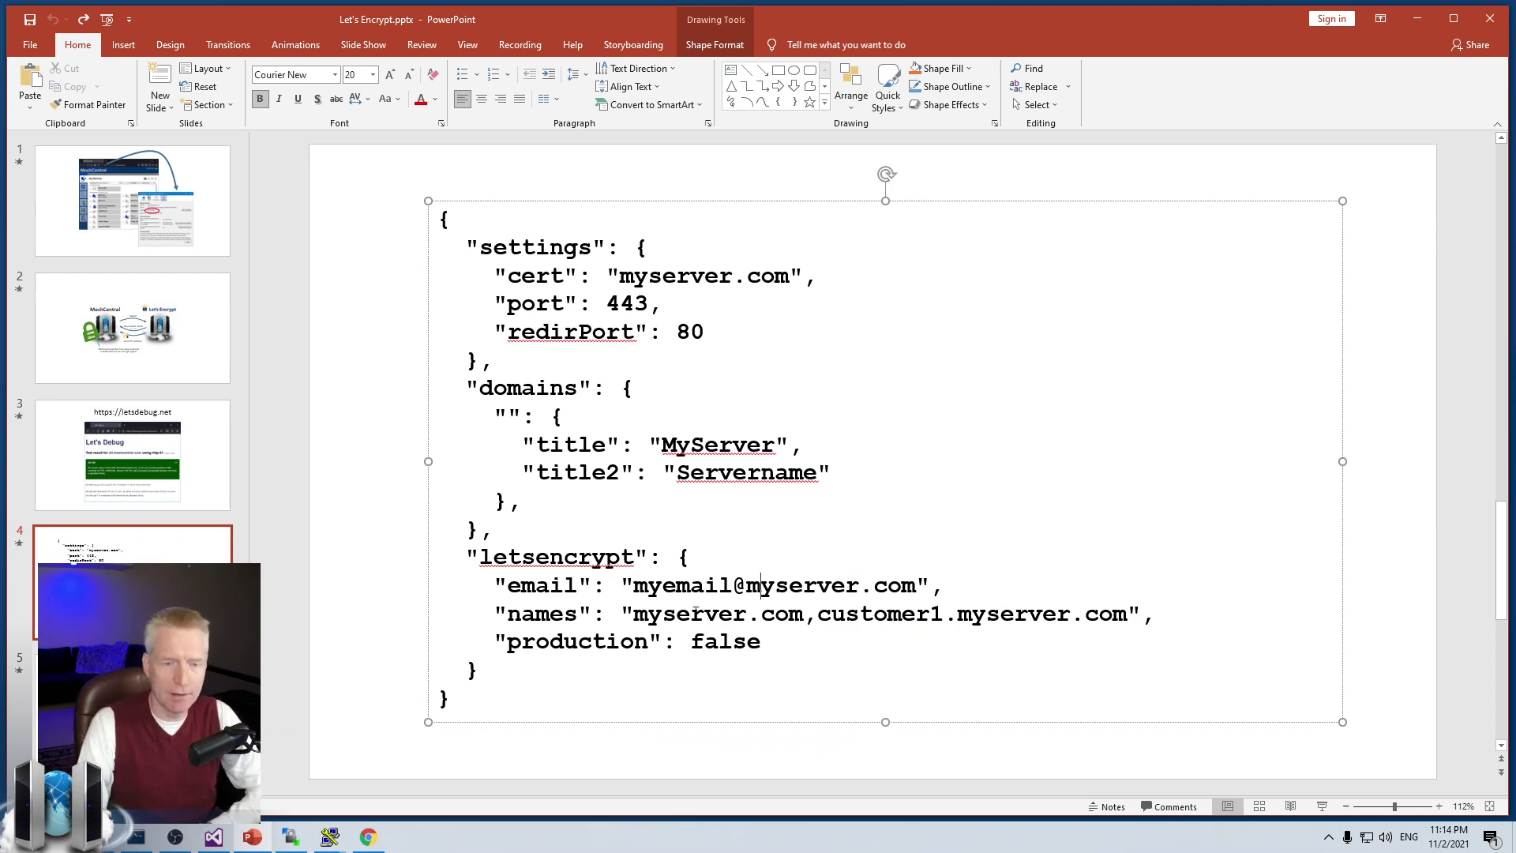
pyautogui.moveTo(640, 612); pyautogui.dragTo(1121, 614)
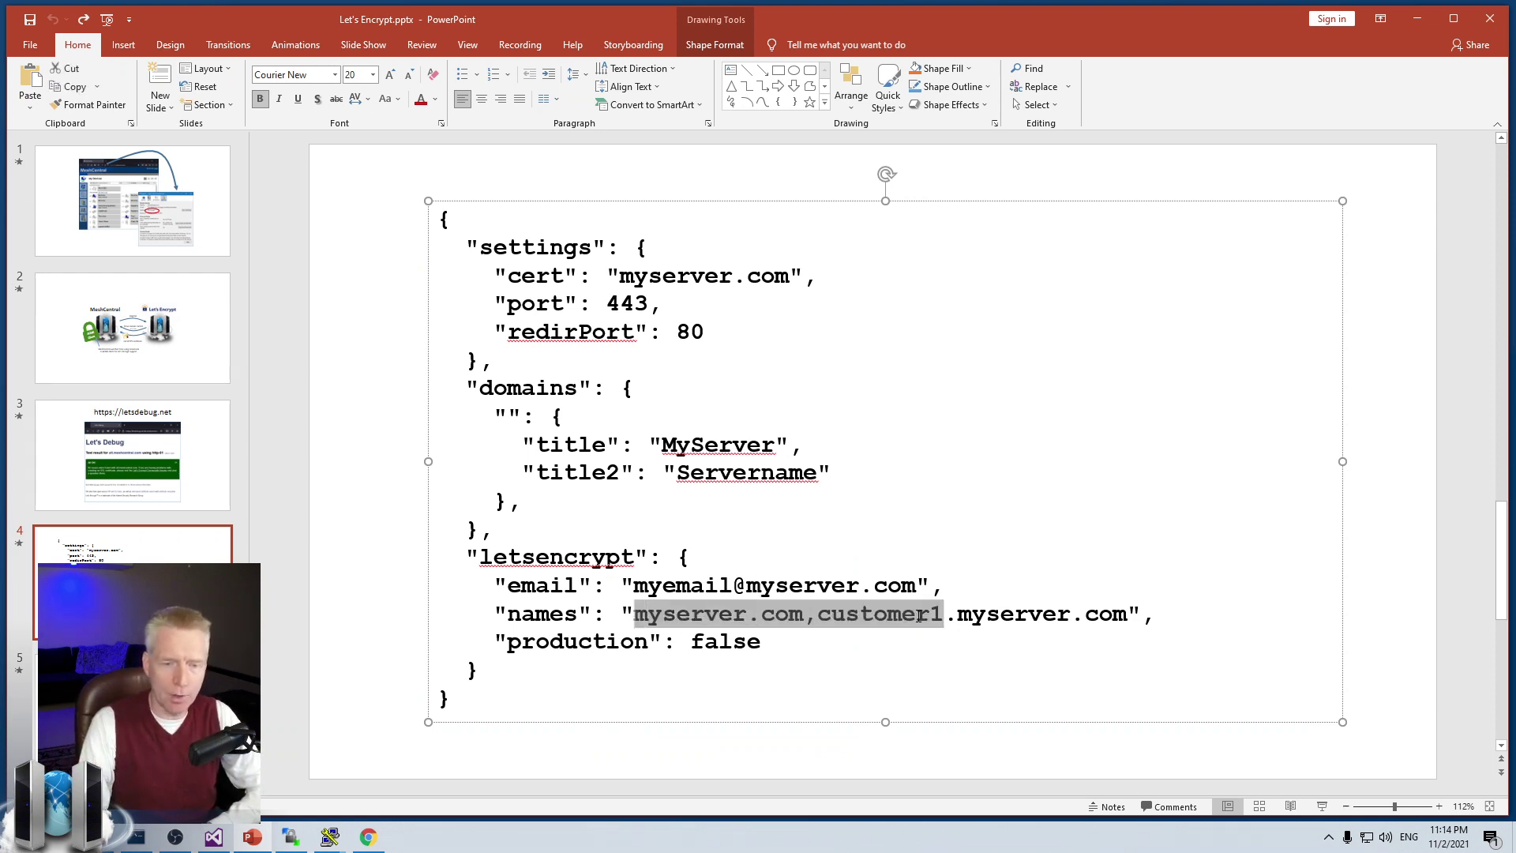
pyautogui.click(1096, 617)
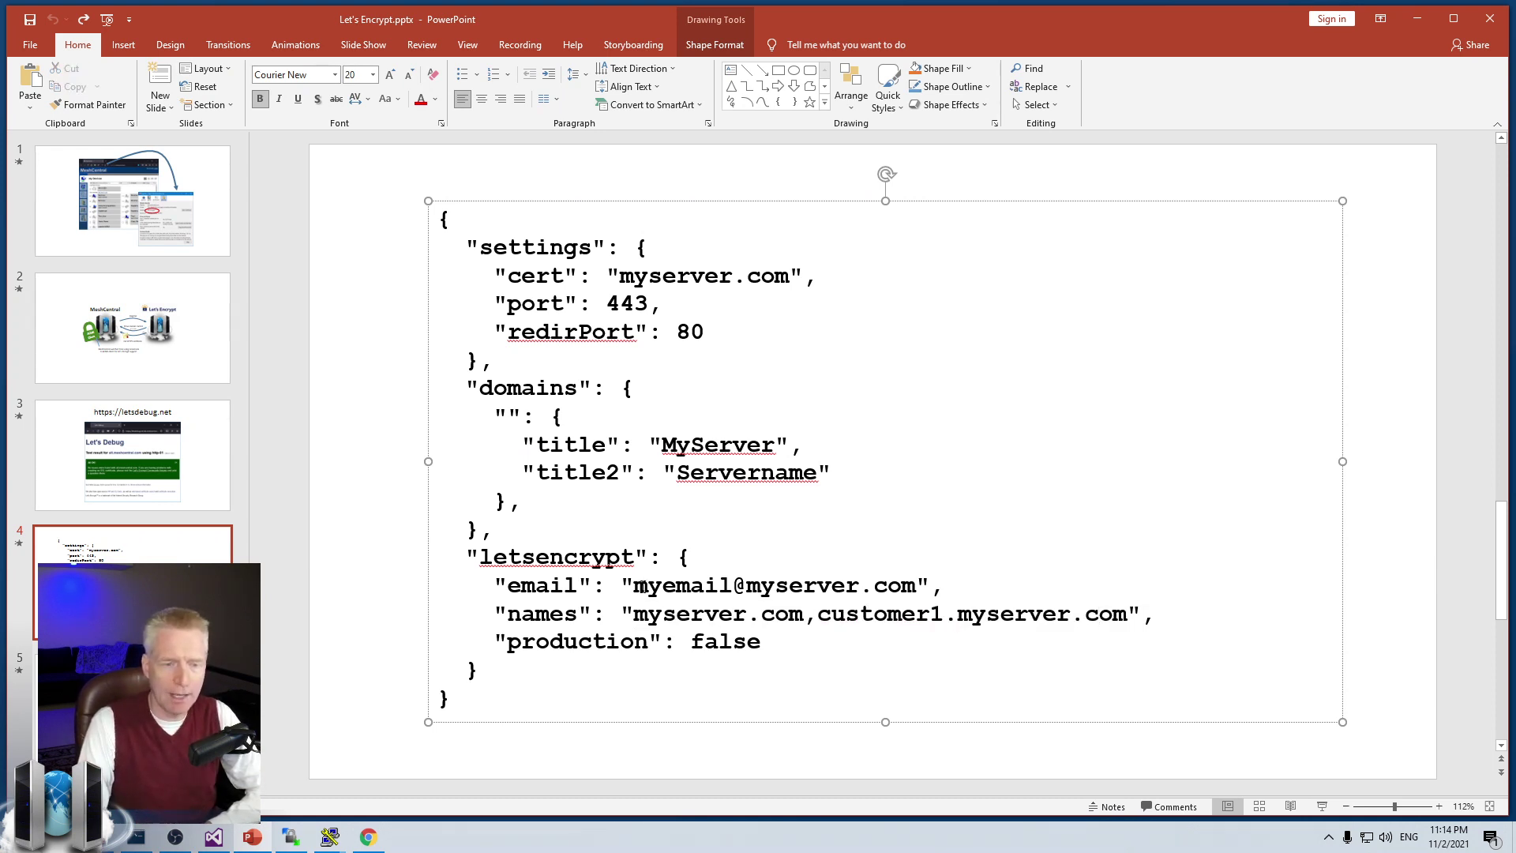
pyautogui.moveTo(634, 586); pyautogui.dragTo(917, 586)
pyautogui.click(919, 586)
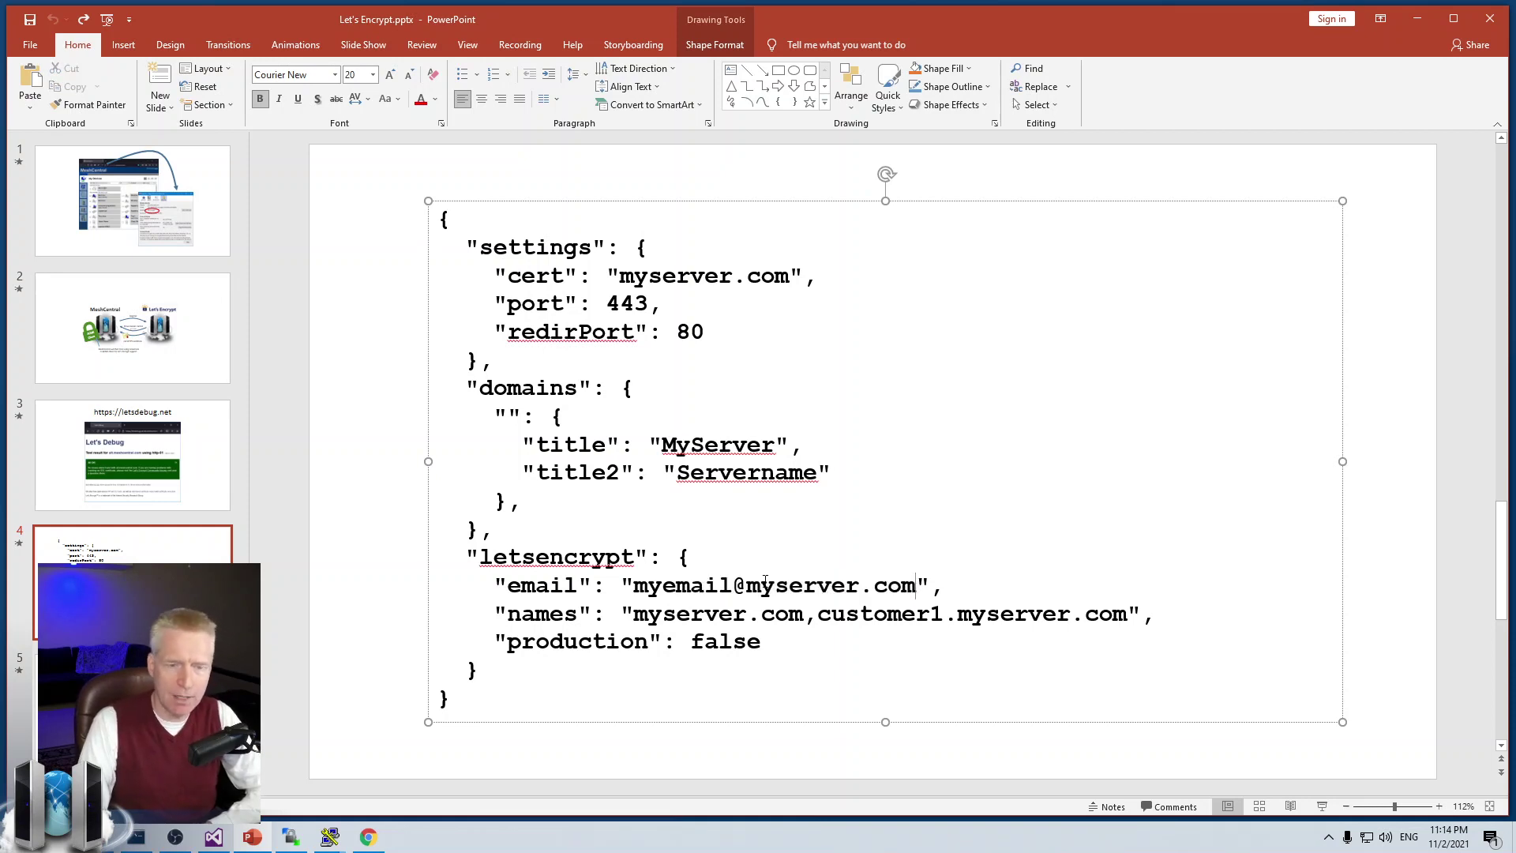
pyautogui.moveTo(747, 585); pyautogui.dragTo(916, 585)
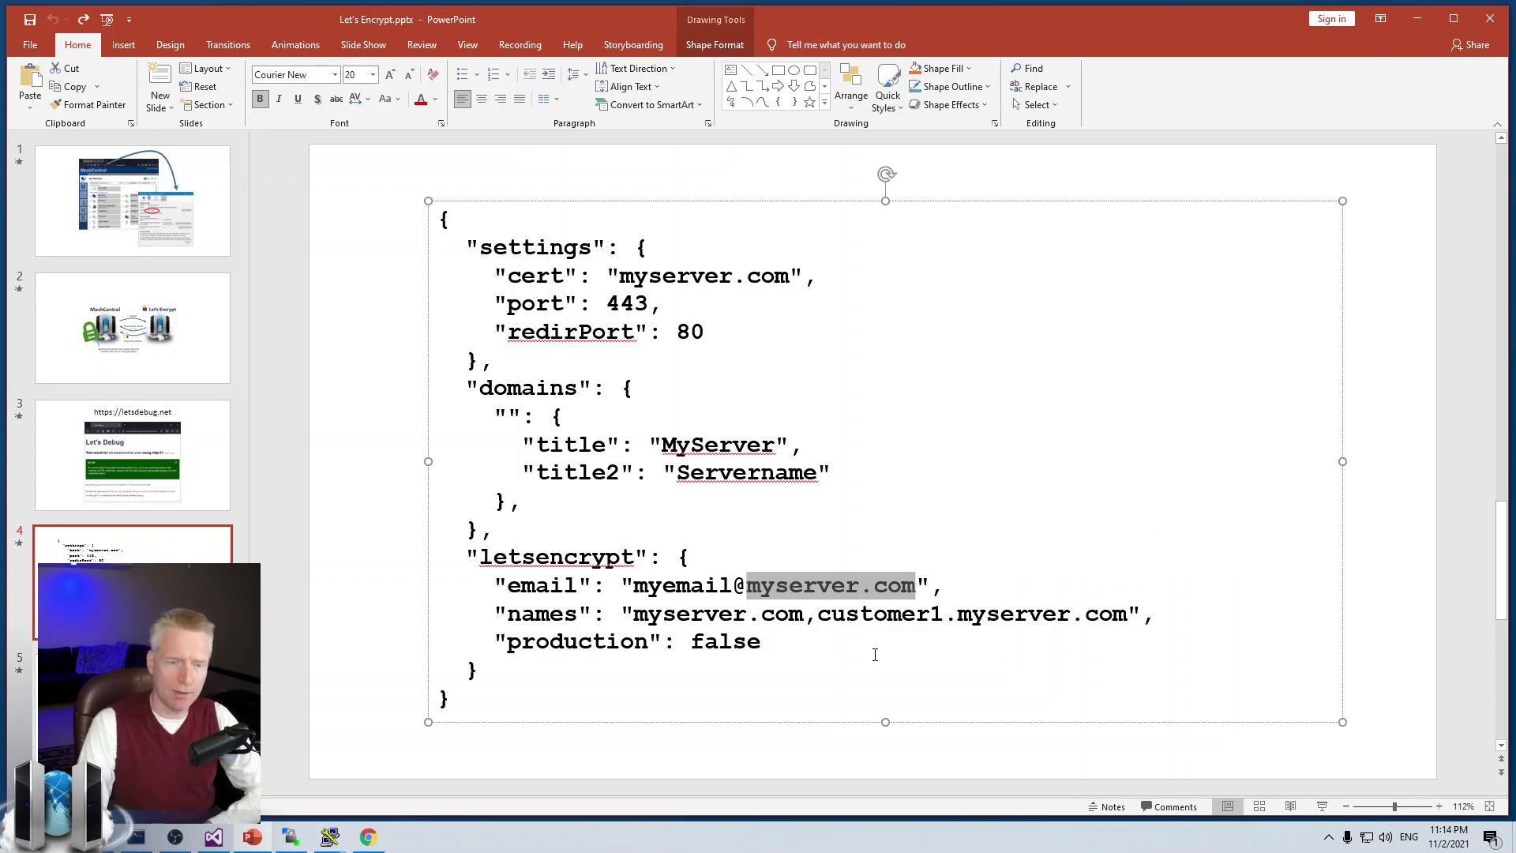
pyautogui.click(841, 642)
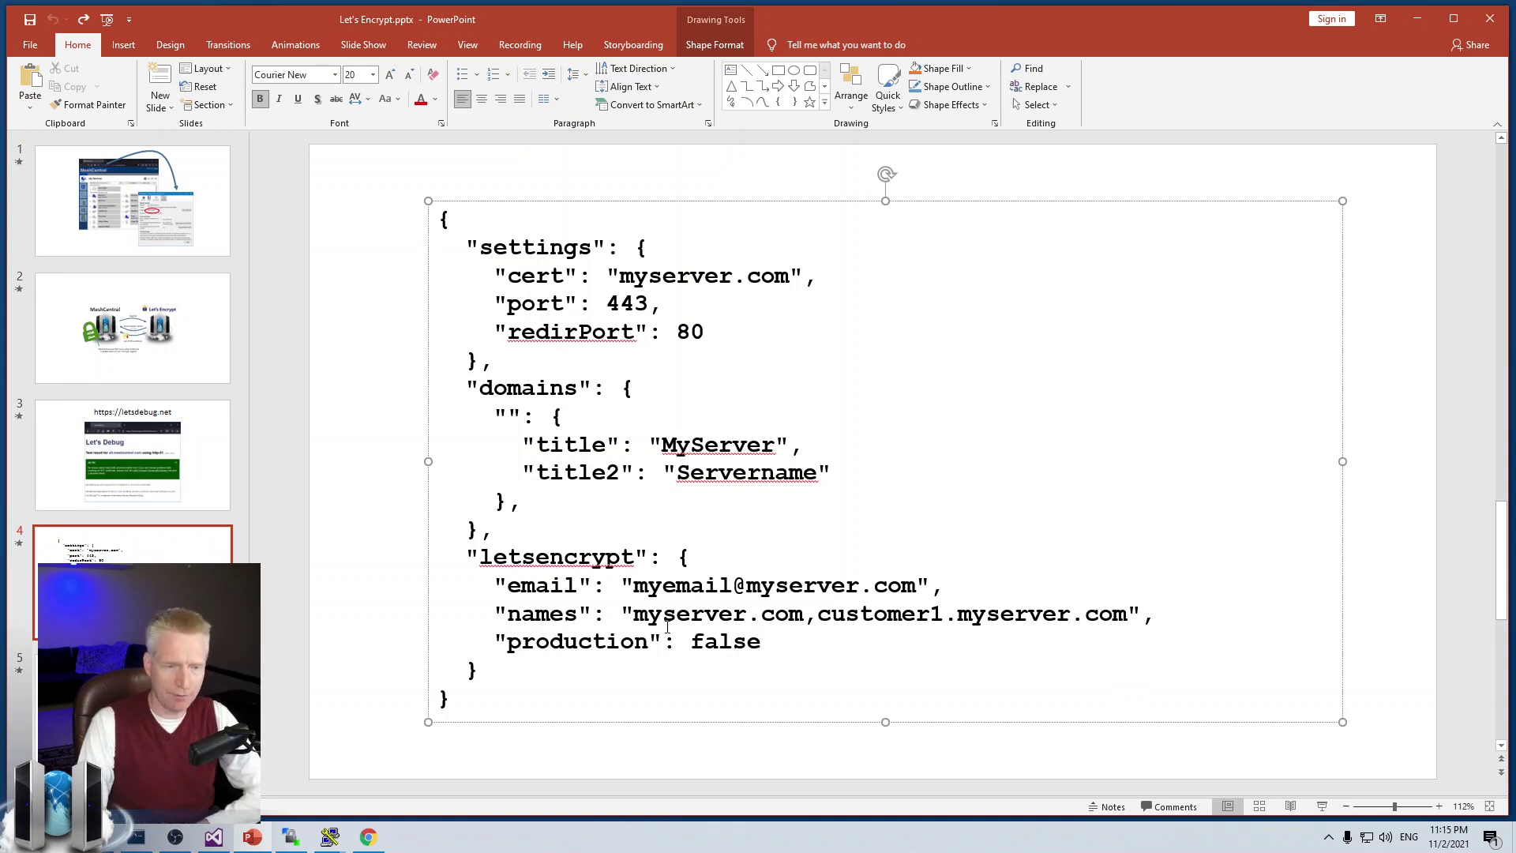
pyautogui.moveTo(620, 641); pyautogui.dragTo(771, 640)
pyautogui.click(771, 640)
# - Advance to slide 5 on the LE, LECHECK and LEEVENTS console commands
pyautogui.press('pagedown')
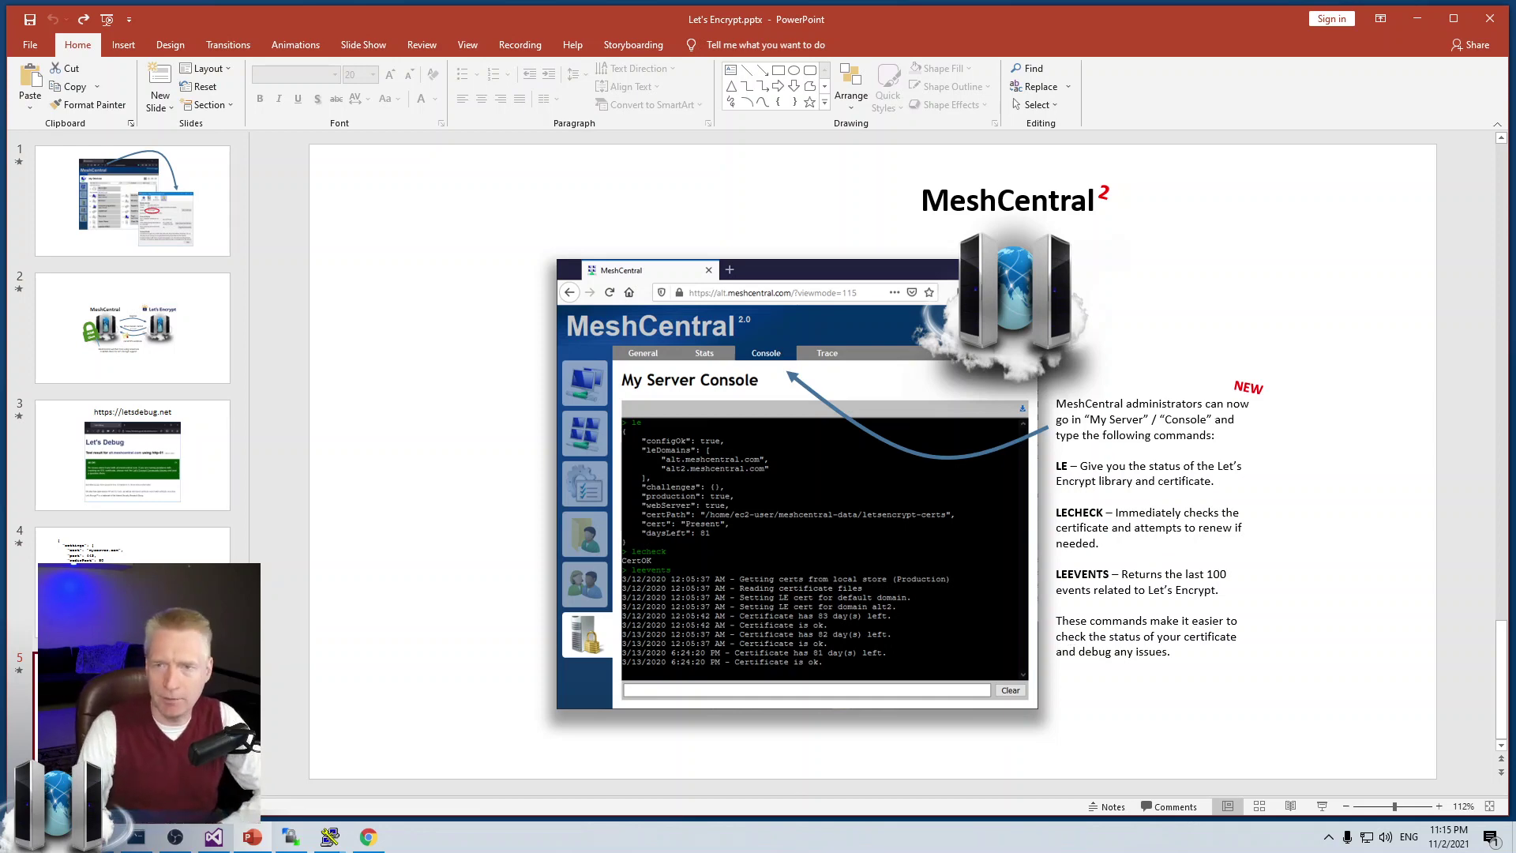
# - Place the login page top right and select config.json in WinSCP's meshcentral-data folder
pyautogui.click(1418, 20)
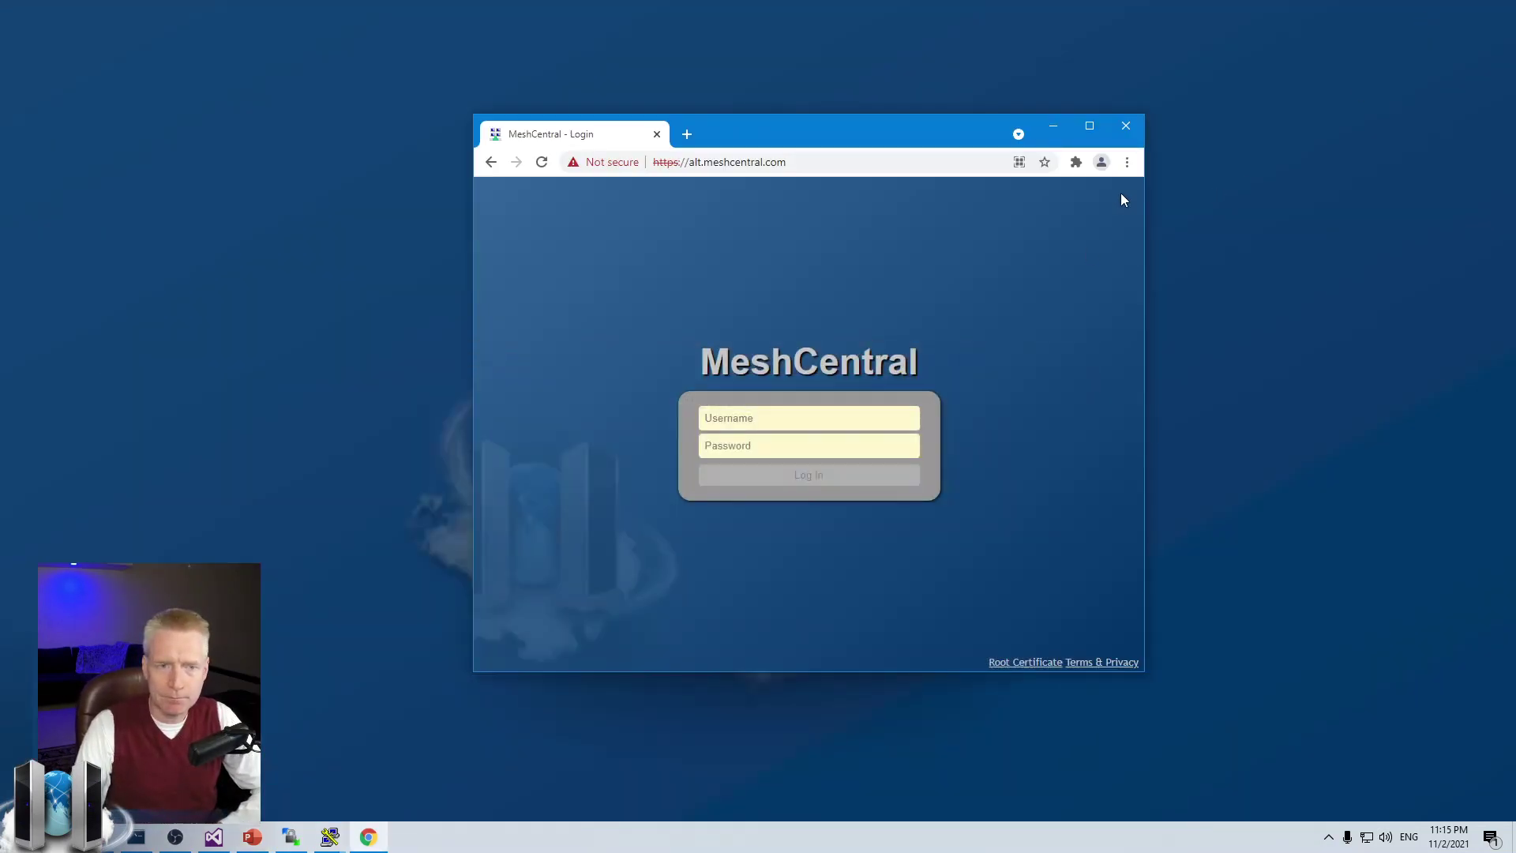
pyautogui.moveTo(799, 120)
pyautogui.mouseDown()
pyautogui.moveTo(1231, 47)
pyautogui.moveTo(1149, 47)
pyautogui.mouseUp()
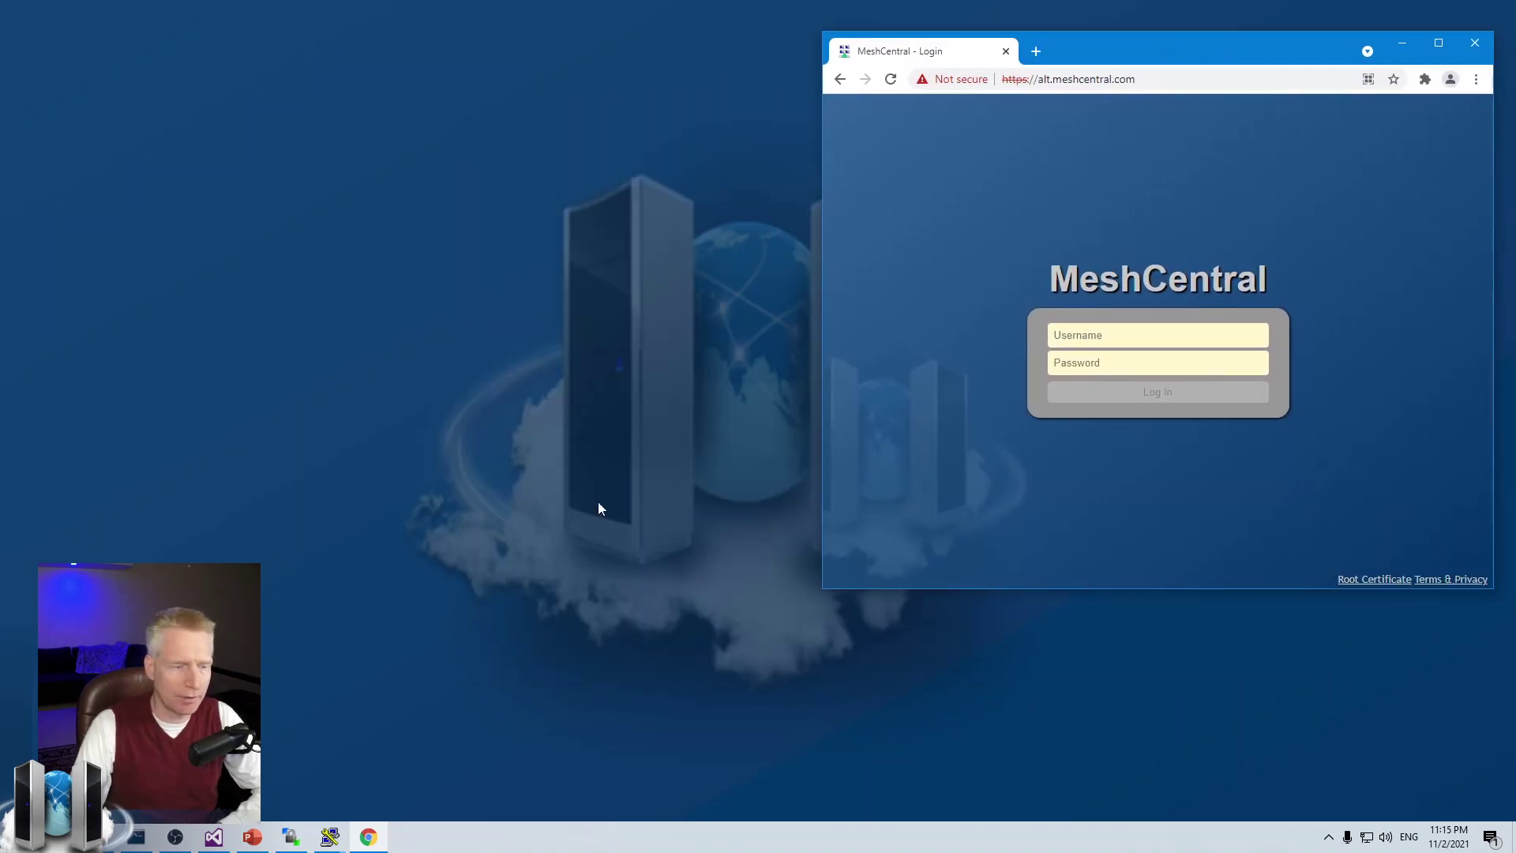
pyautogui.click(290, 836)
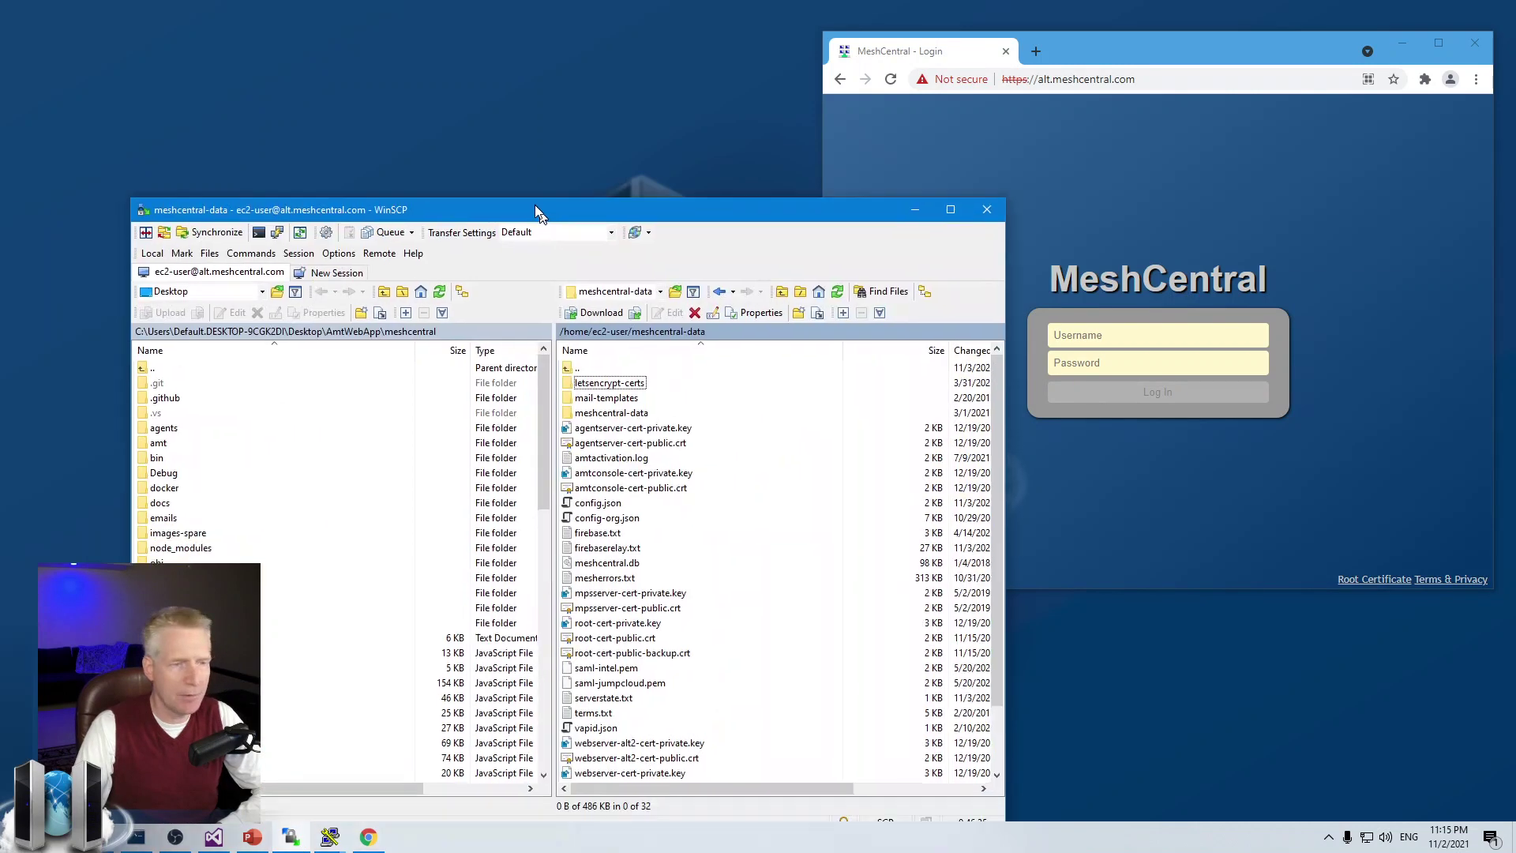
pyautogui.moveTo(451, 109); pyautogui.dragTo(437, 176)
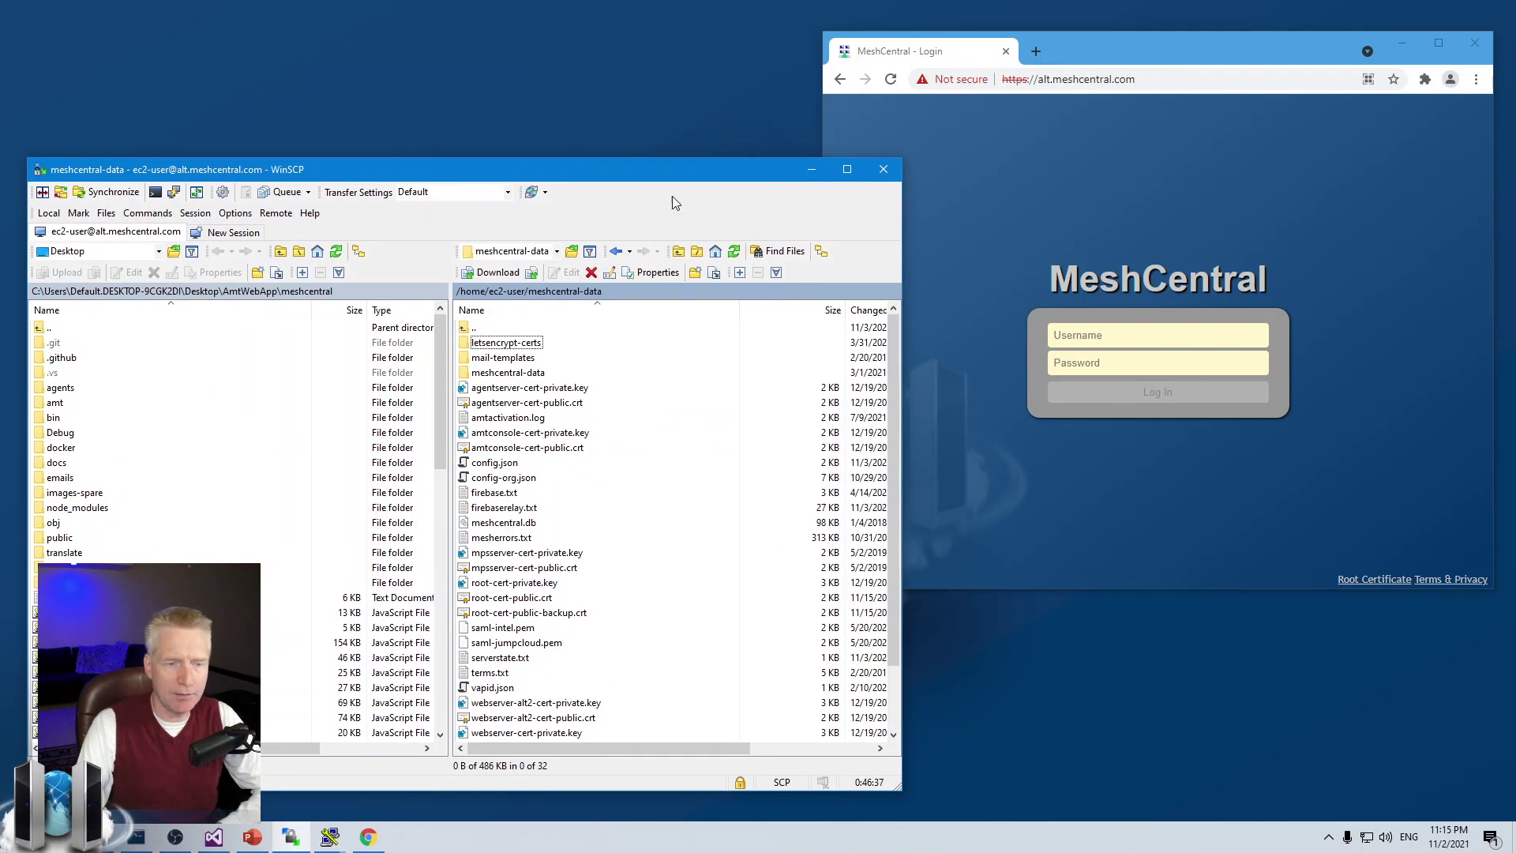
pyautogui.click(499, 463)
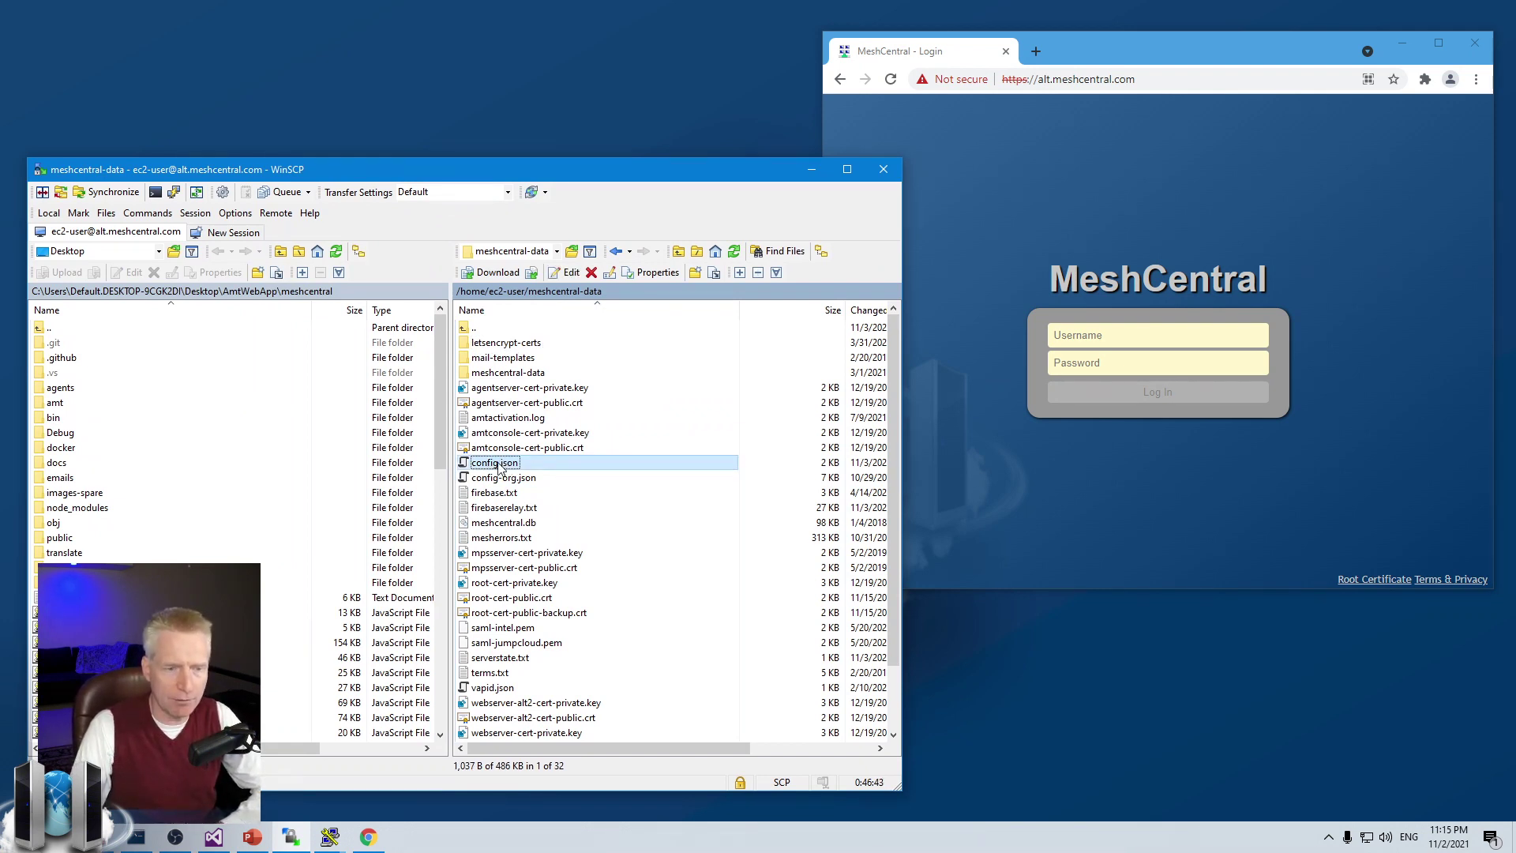
# - Open config.json in the WinSCP editor and delete the underscore before "letsencrypt"
pyautogui.doubleClick(499, 463)
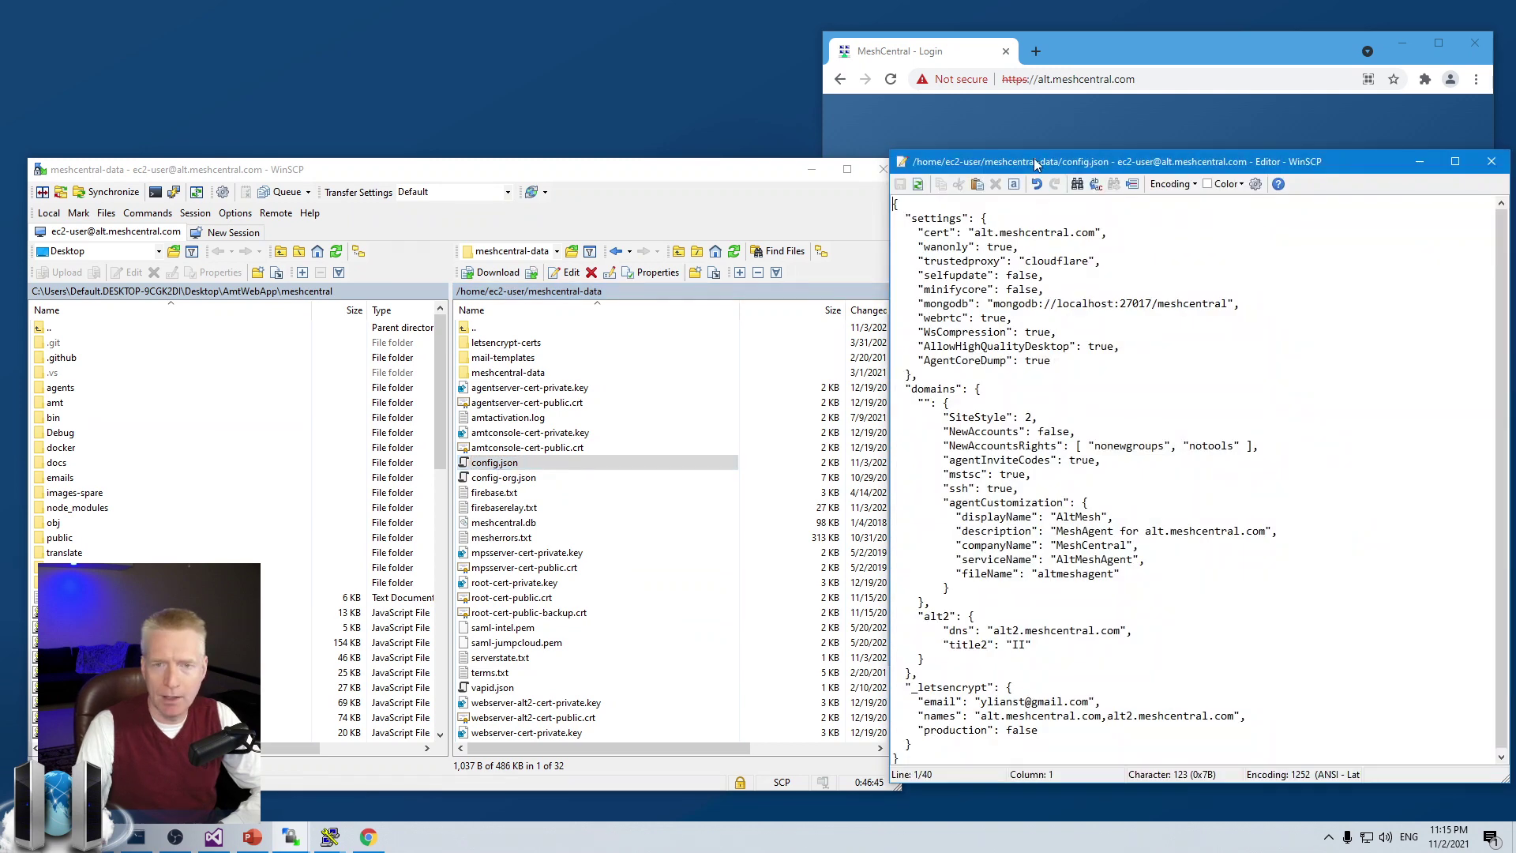
pyautogui.moveTo(1037, 159); pyautogui.dragTo(803, 84)
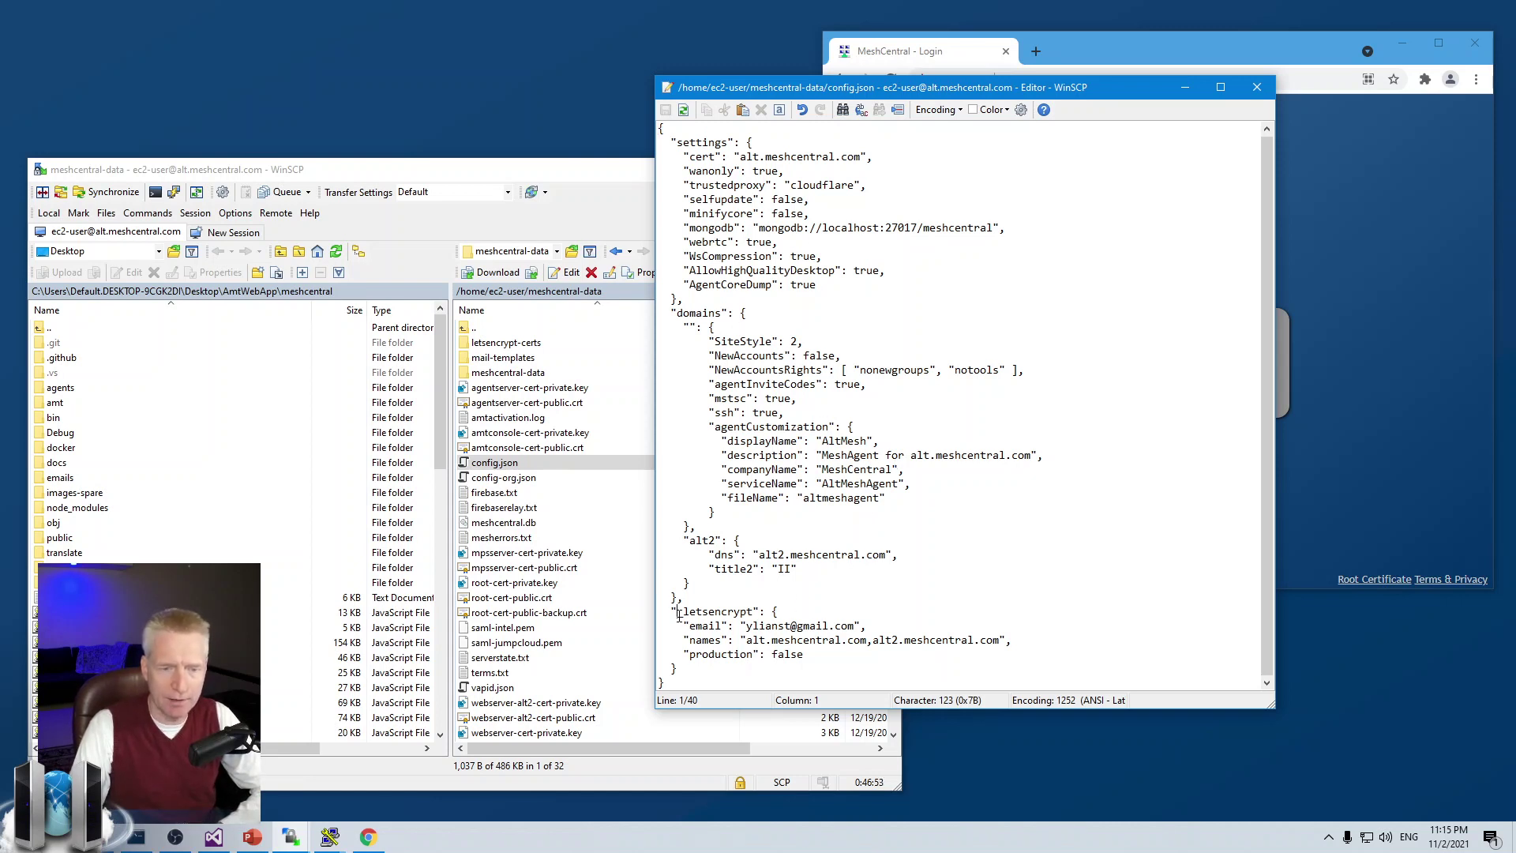
pyautogui.moveTo(683, 614); pyautogui.dragTo(677, 613)
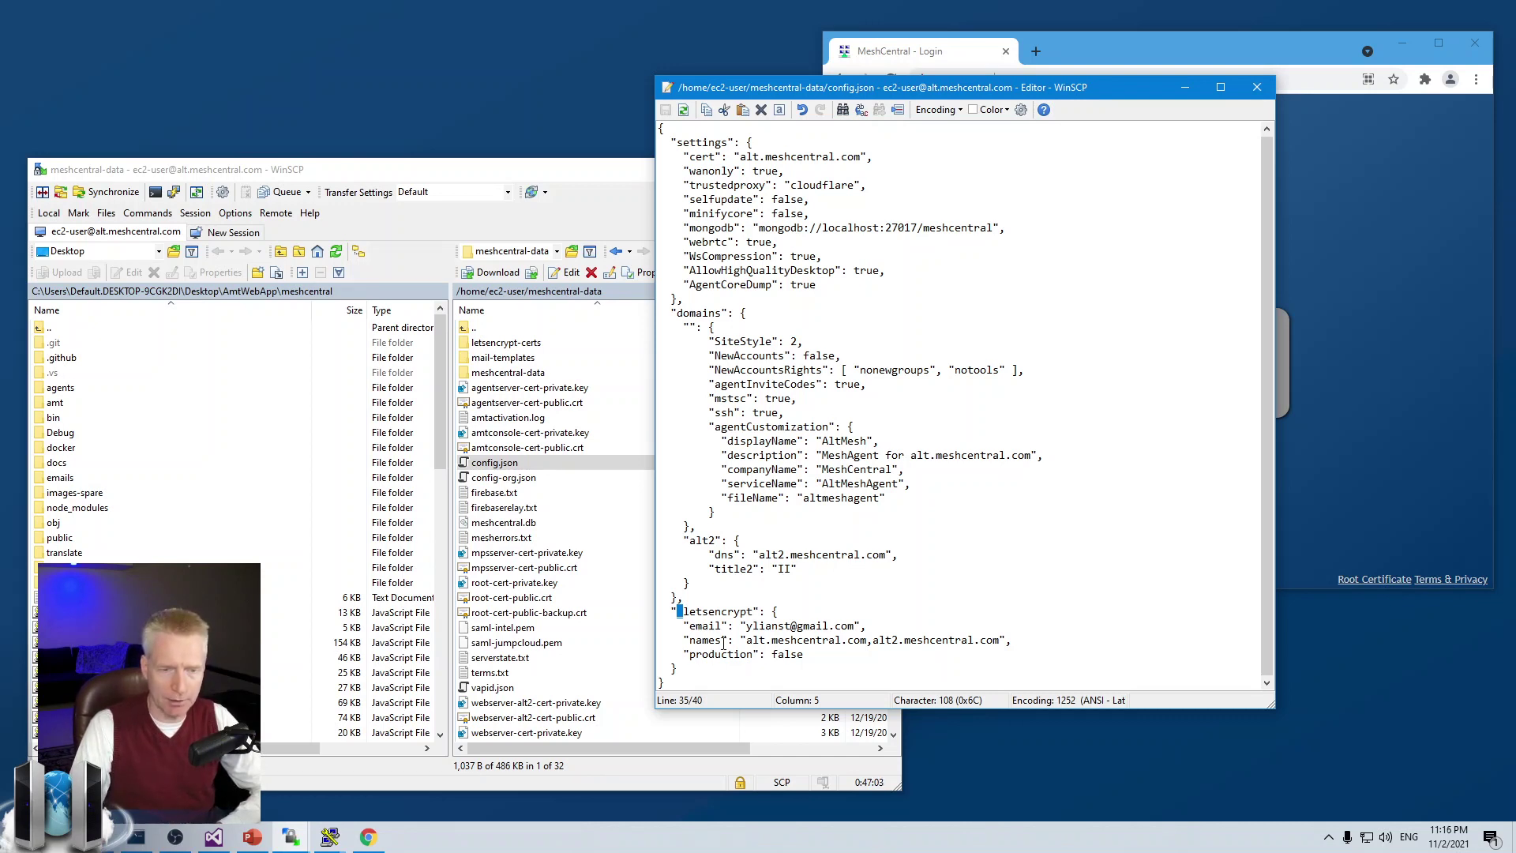
pyautogui.click(698, 611)
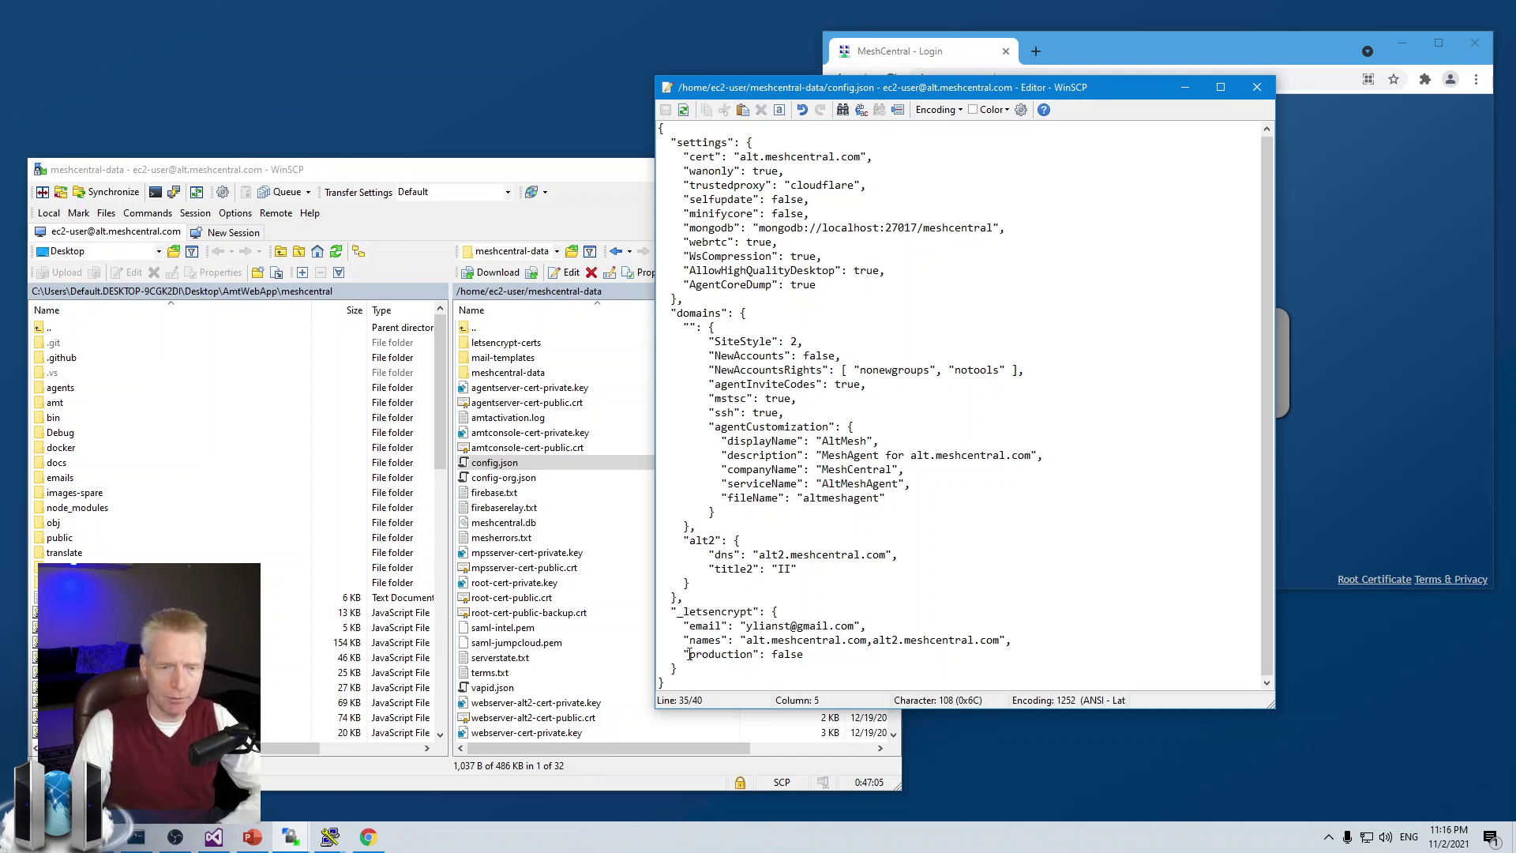
pyautogui.press('BackSpace')
# - Highlight the Let's Encrypt email and the alt and alt2.meshcentral.com names
pyautogui.moveTo(747, 626); pyautogui.dragTo(844, 626)
pyautogui.click(799, 652)
pyautogui.moveTo(745, 640); pyautogui.dragTo(869, 640)
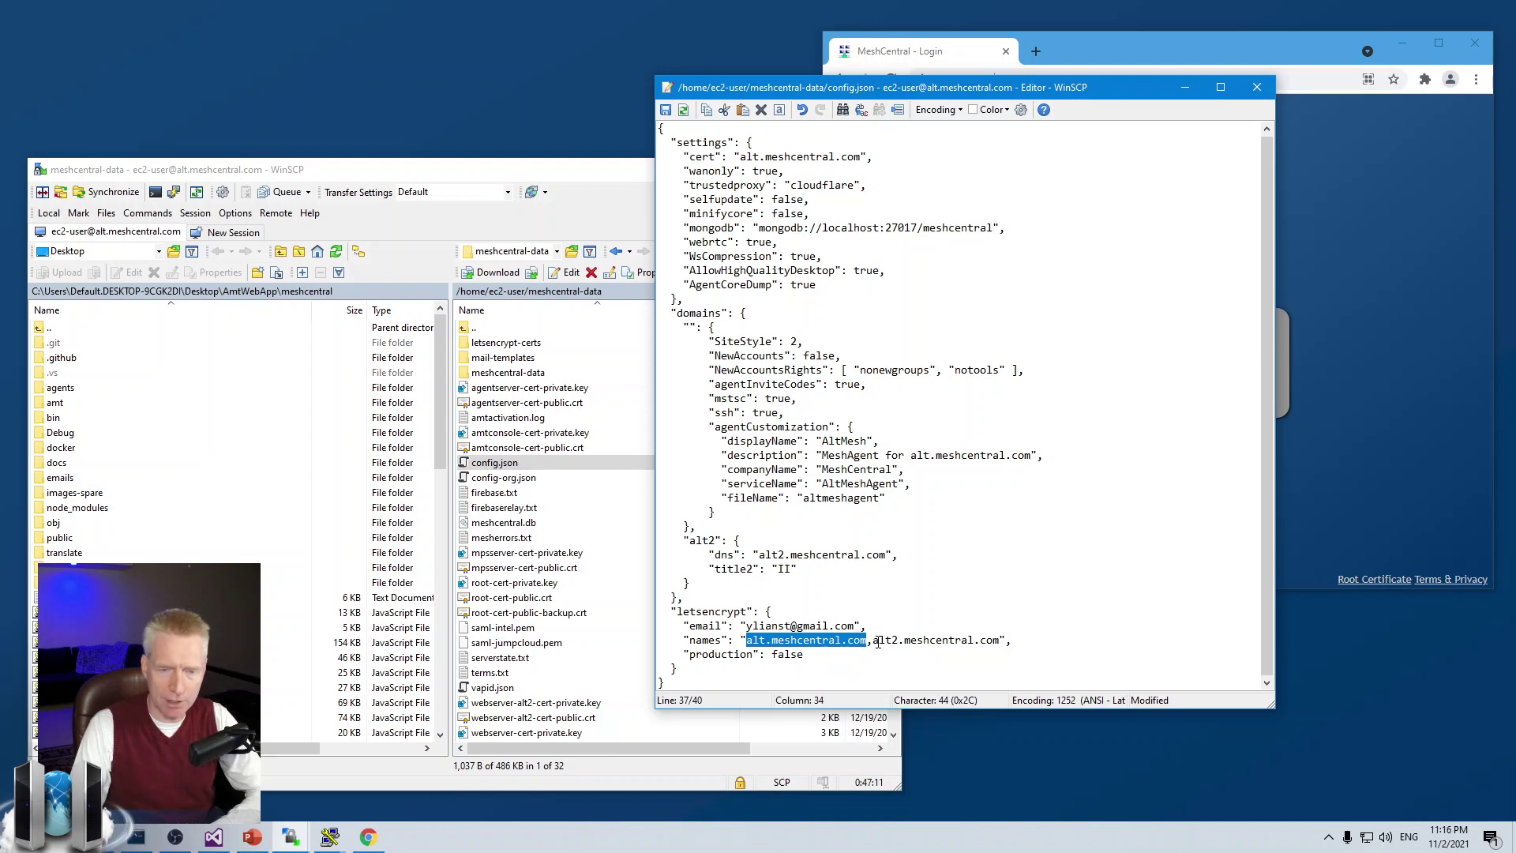
pyautogui.moveTo(872, 639); pyautogui.dragTo(1004, 640)
pyautogui.click(1005, 640)
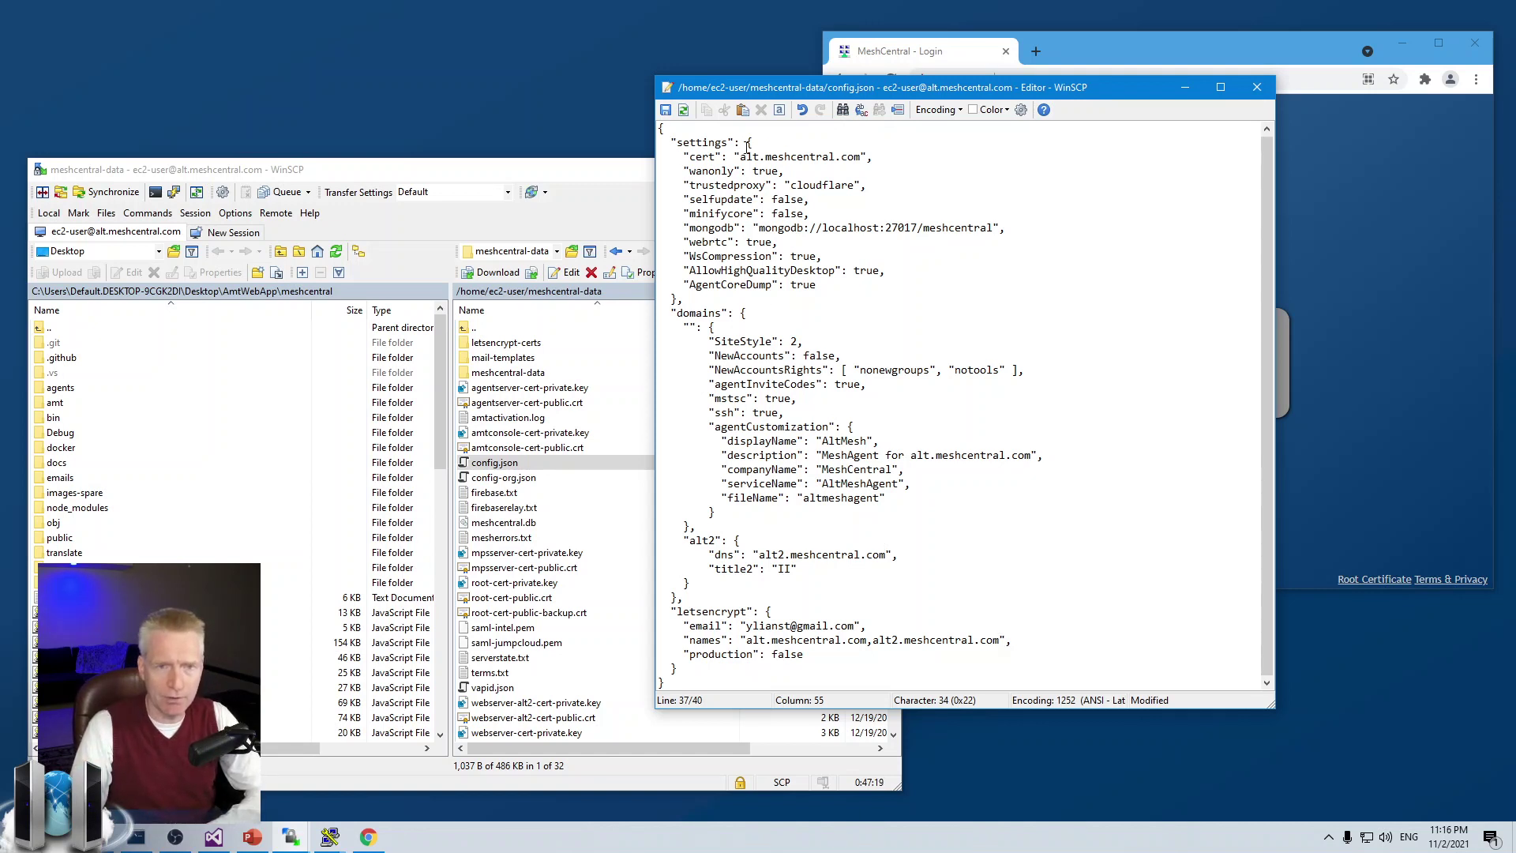
pyautogui.moveTo(740, 156); pyautogui.dragTo(860, 157)
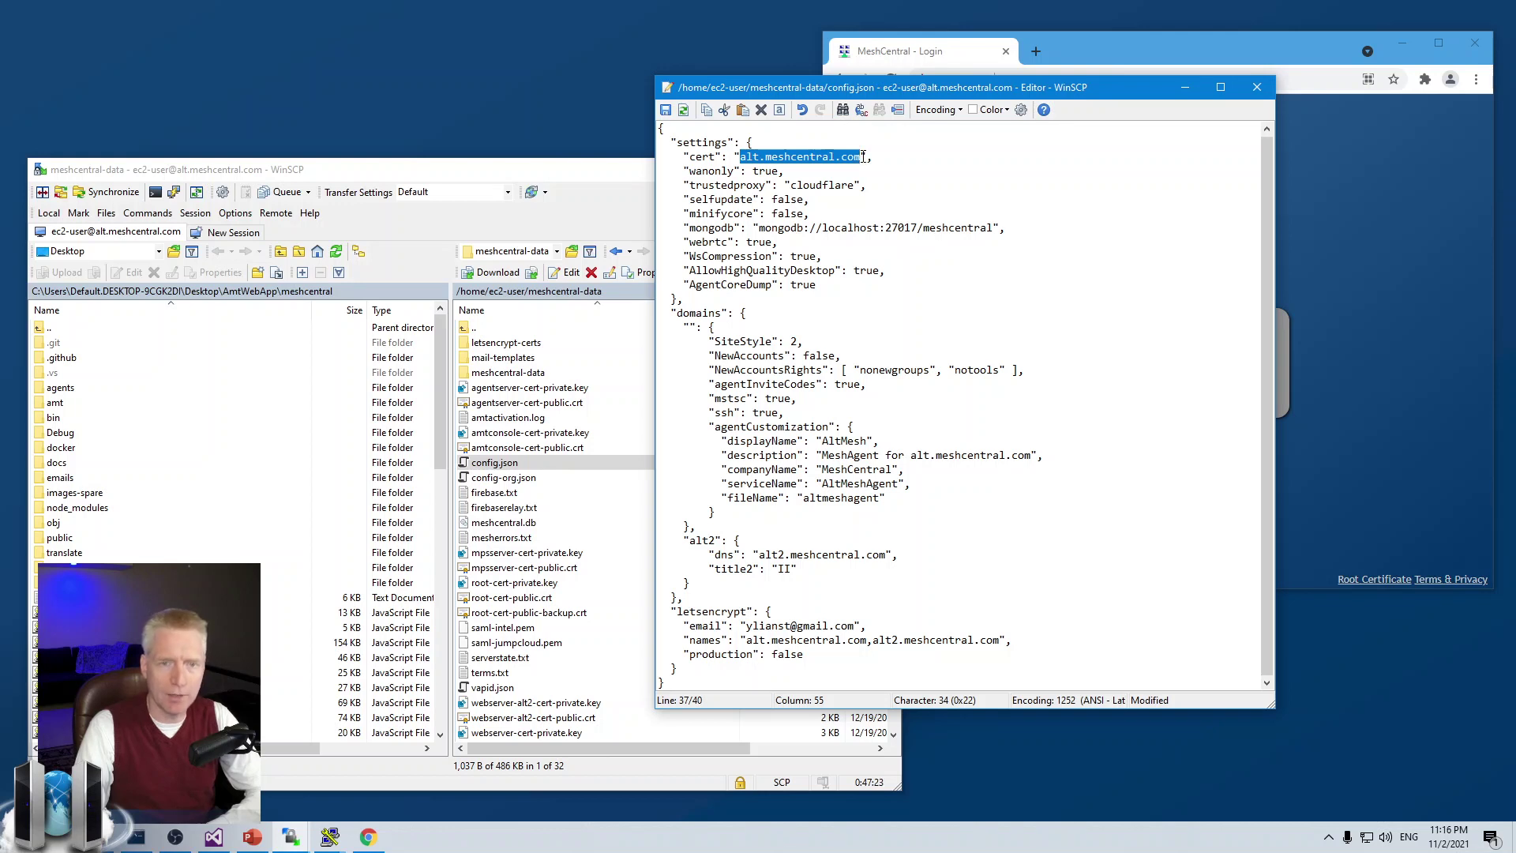
pyautogui.click(865, 157)
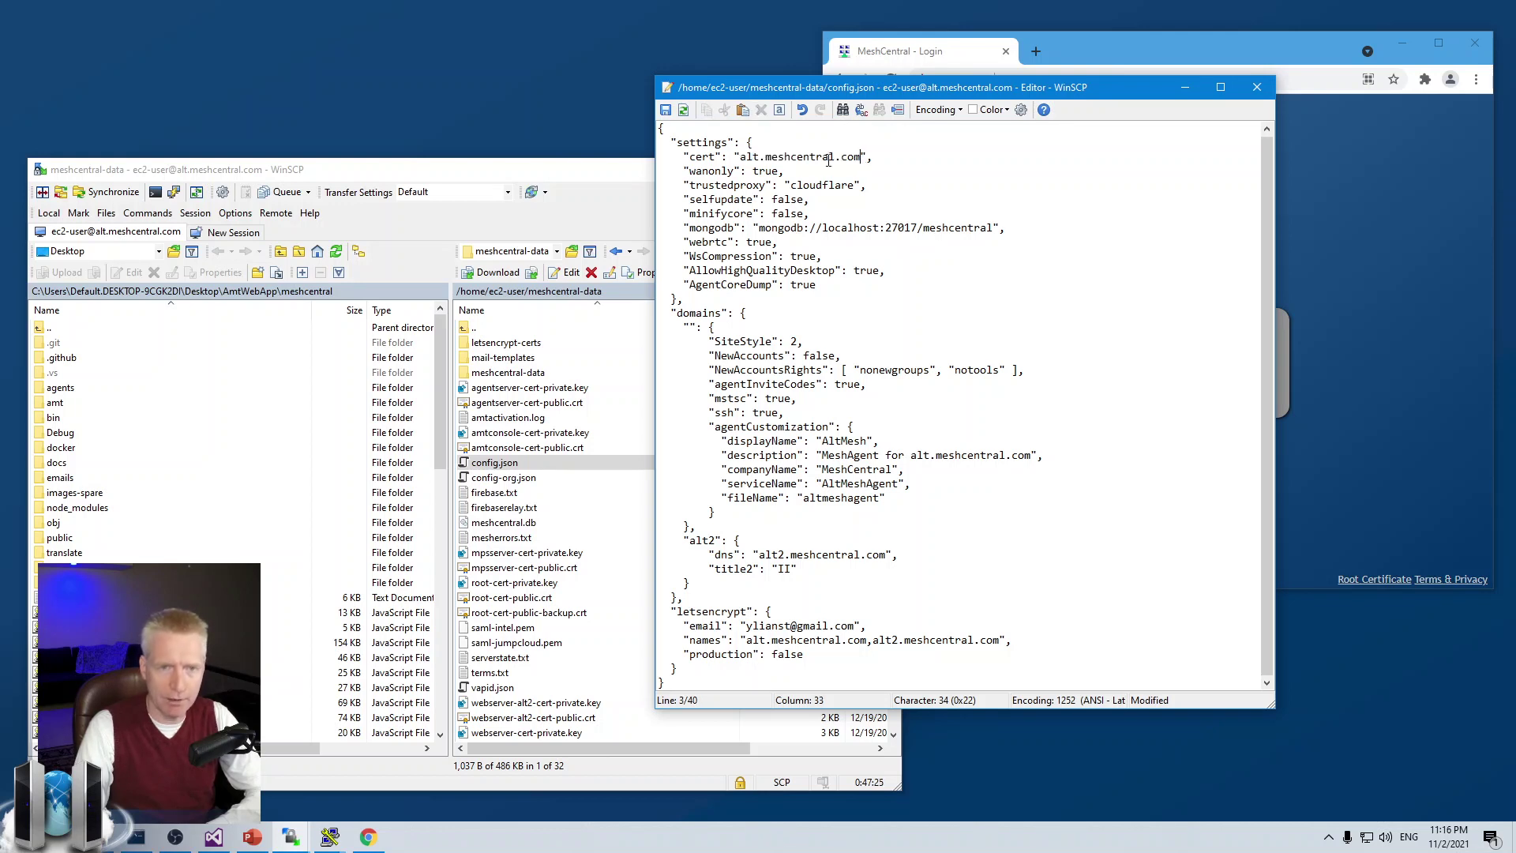
pyautogui.click(763, 171)
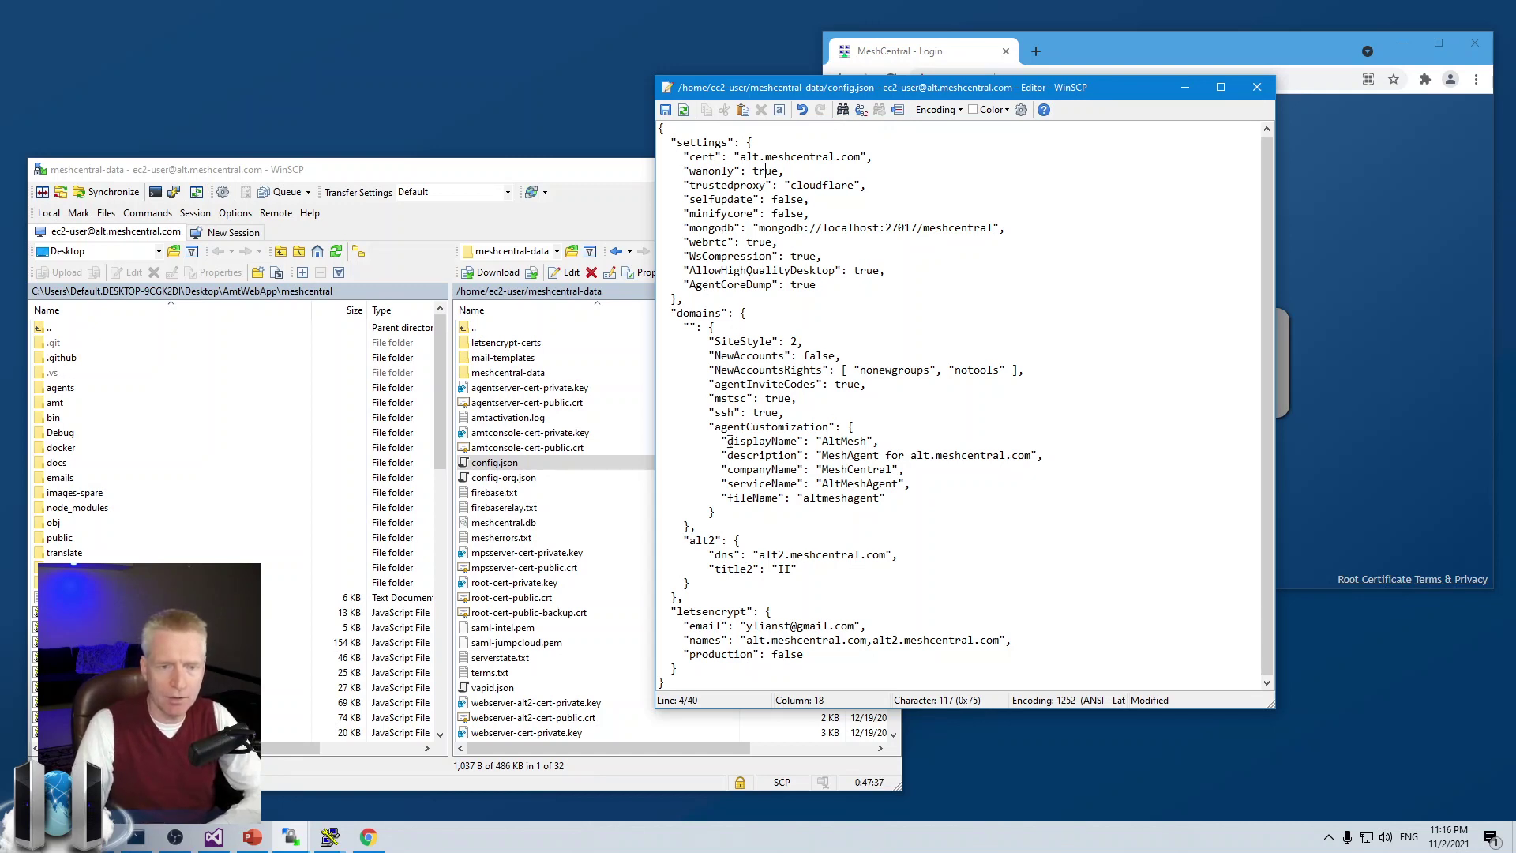
pyautogui.moveTo(682, 324); pyautogui.dragTo(721, 325)
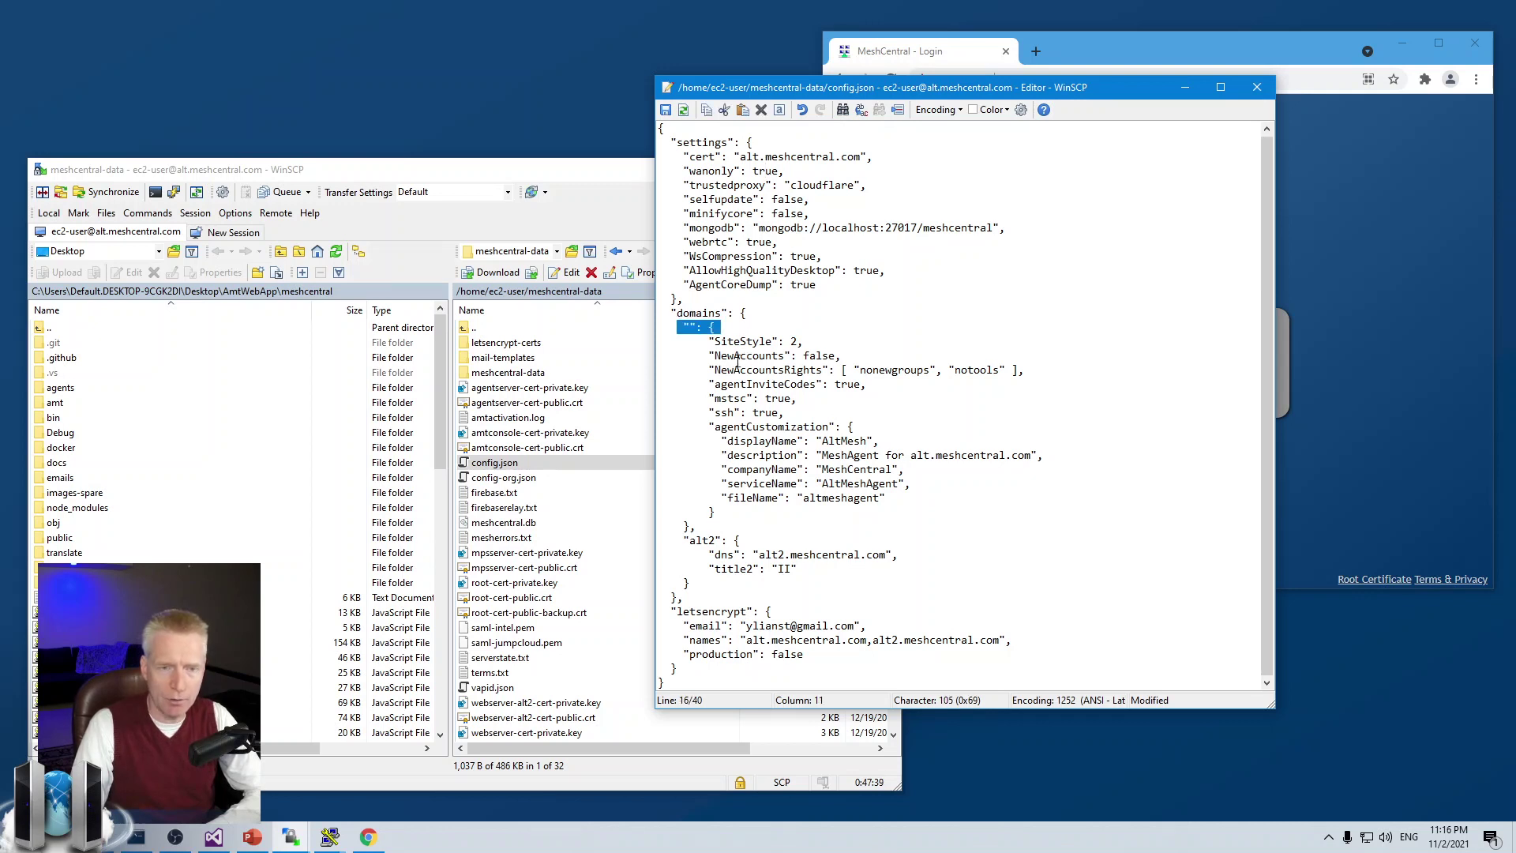
pyautogui.moveTo(684, 541); pyautogui.dragTo(745, 542)
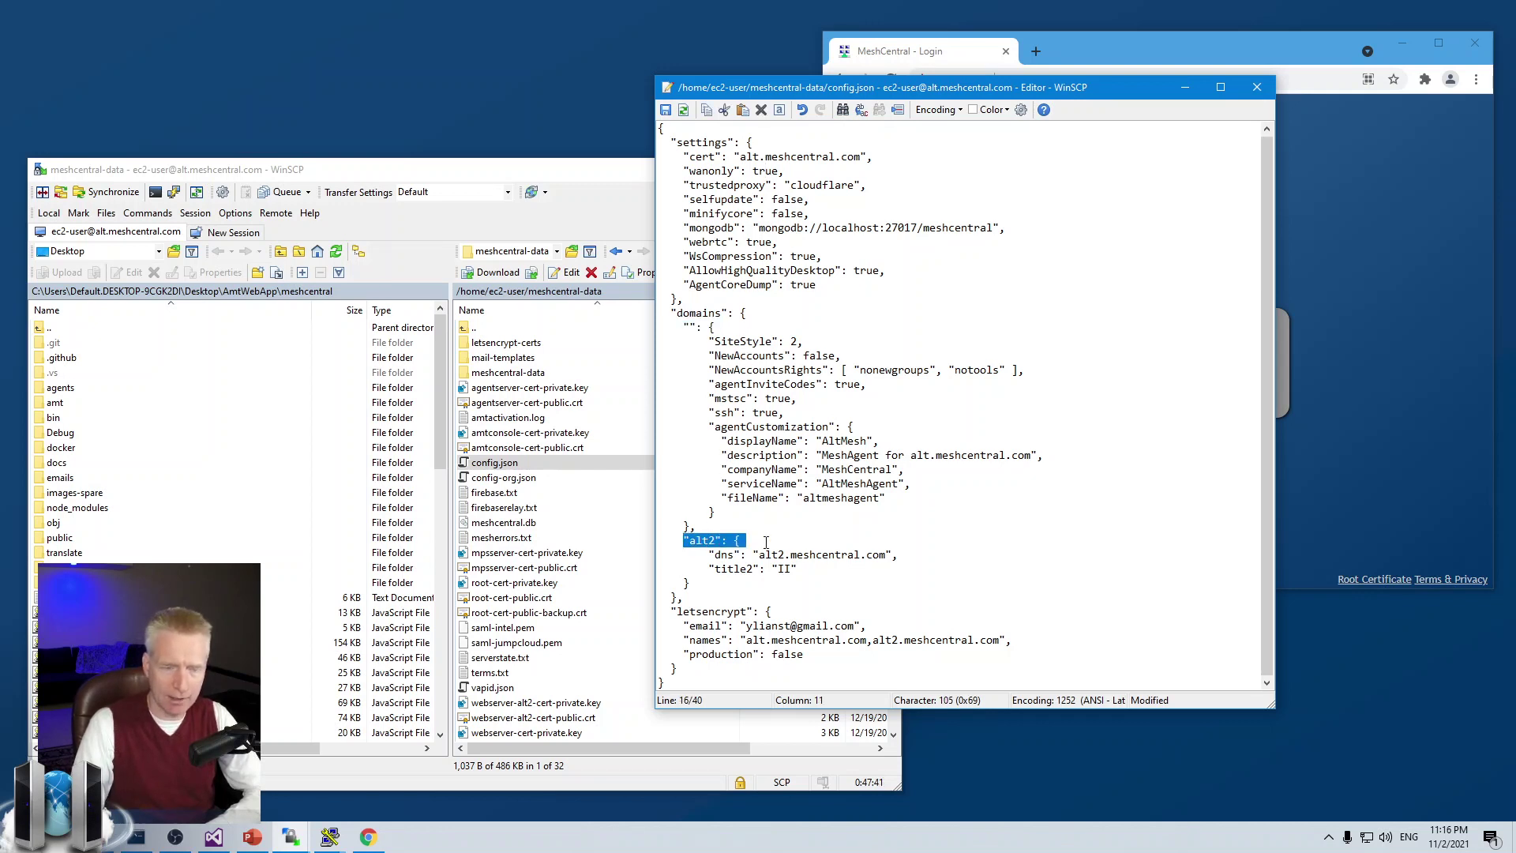
pyautogui.press('Right')
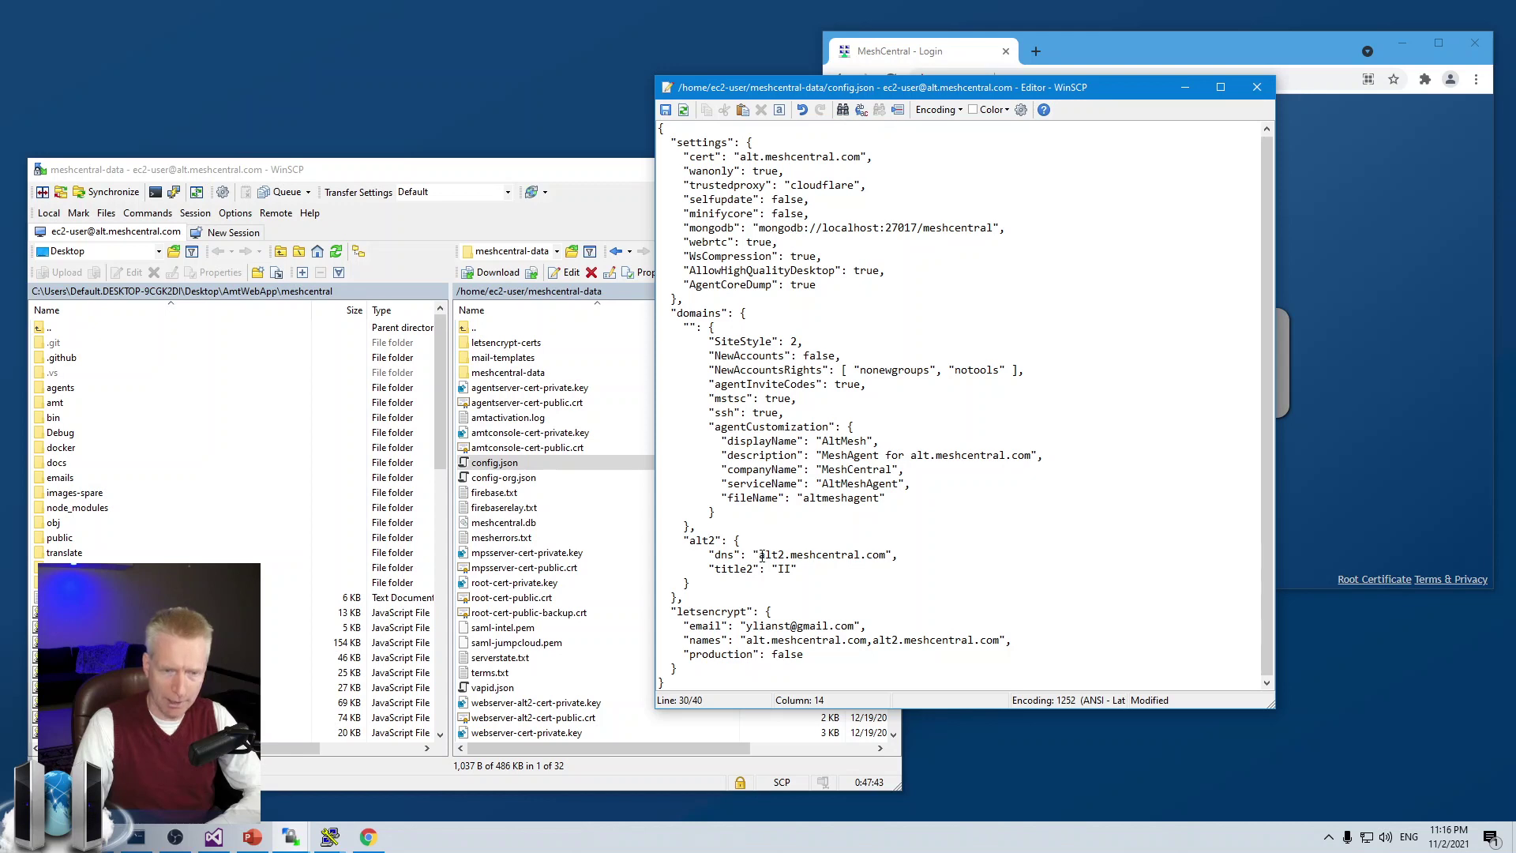
pyautogui.moveTo(759, 555); pyautogui.dragTo(884, 555)
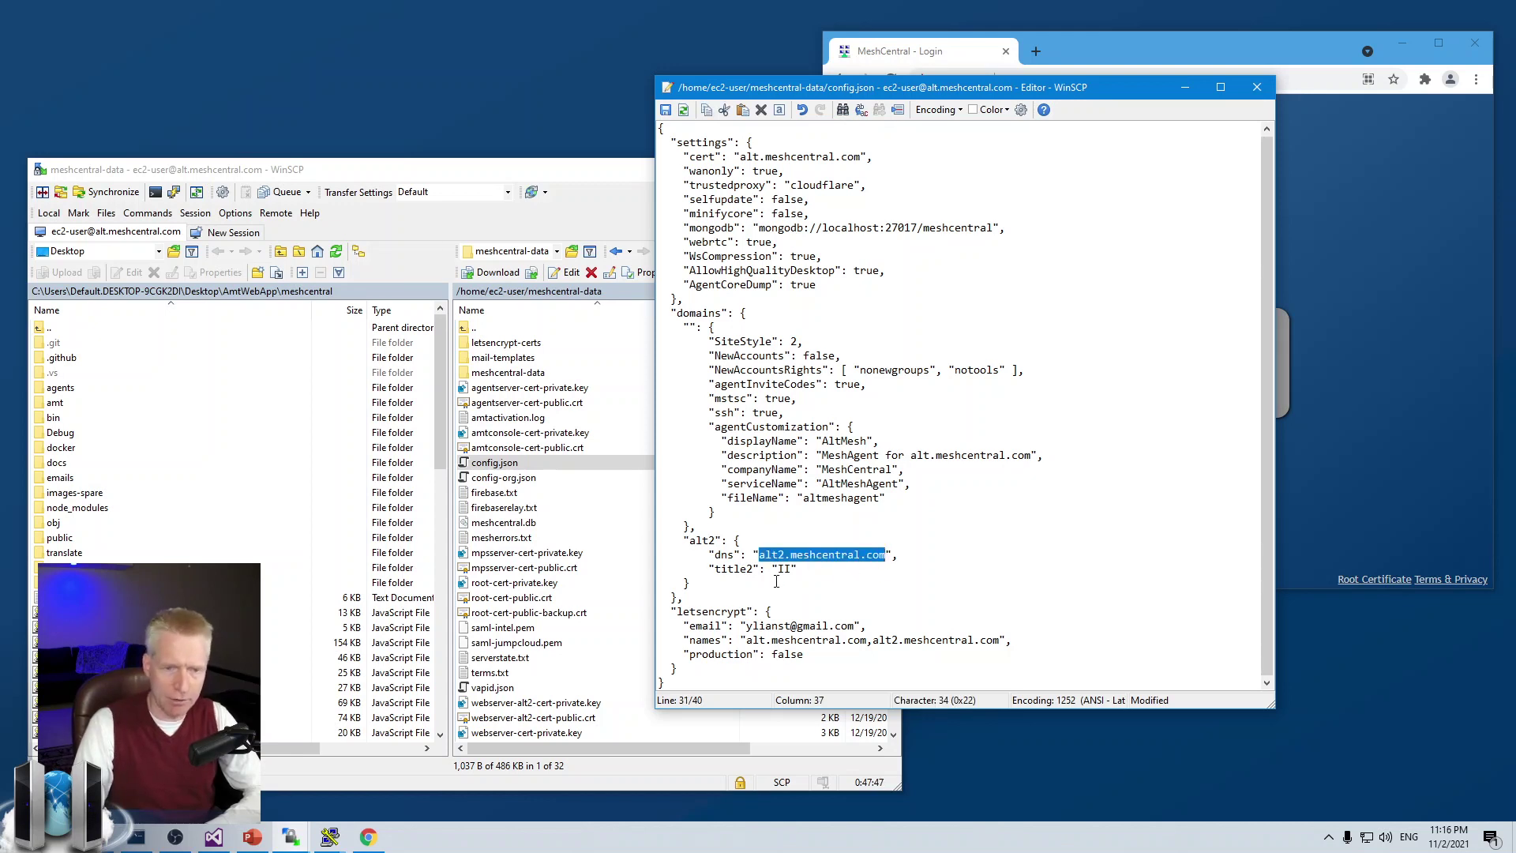
pyautogui.moveTo(777, 580); pyautogui.dragTo(734, 548)
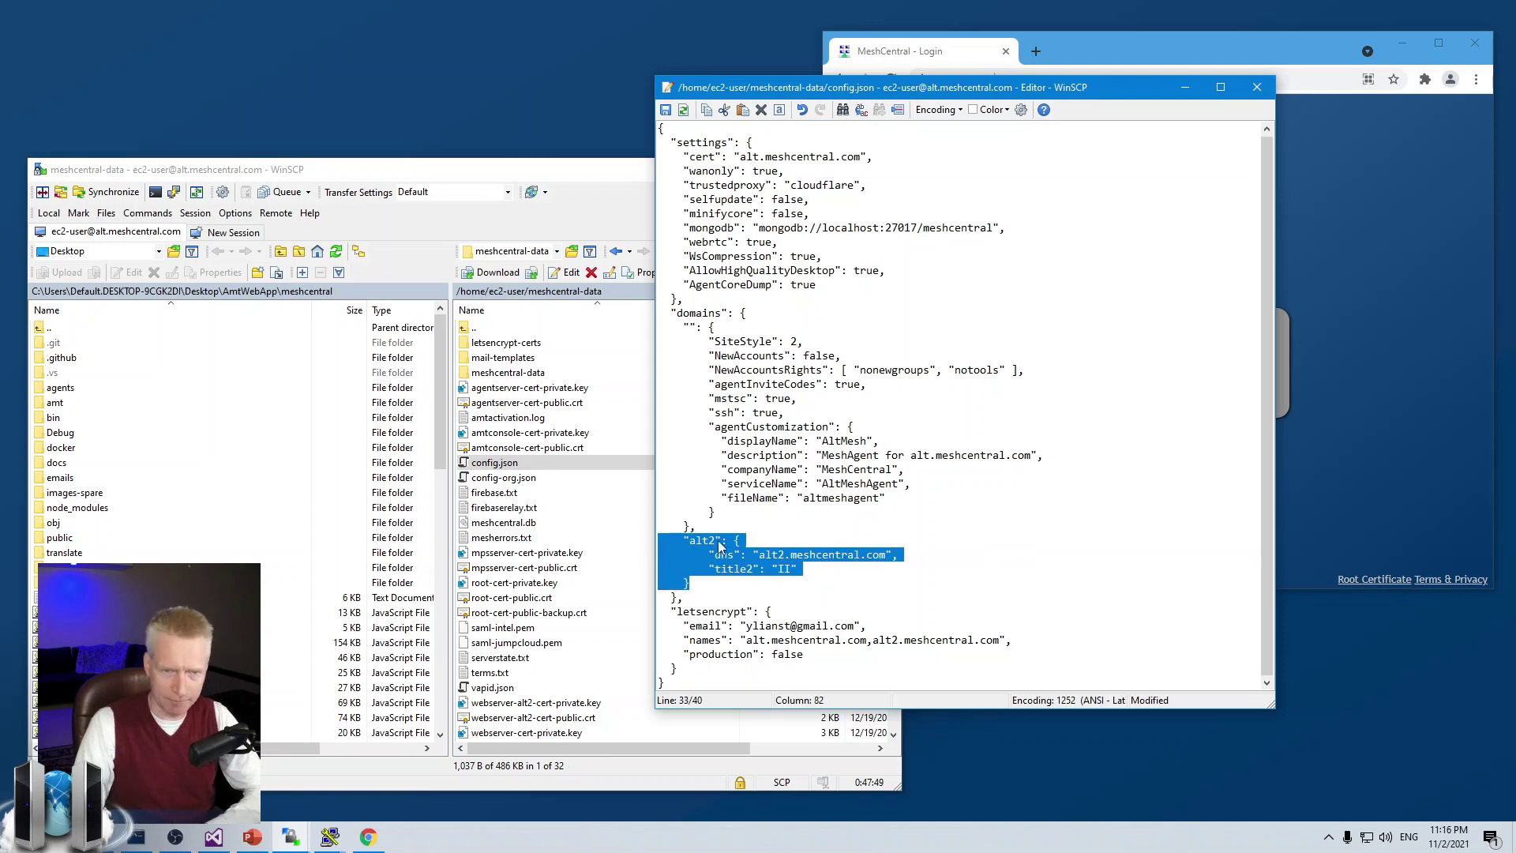
pyautogui.moveTo(875, 641); pyautogui.dragTo(993, 641)
# - Check the alt.meshcentral.com entries, then upload config.json to the server and close the editor
pyautogui.moveTo(751, 641); pyautogui.dragTo(864, 640)
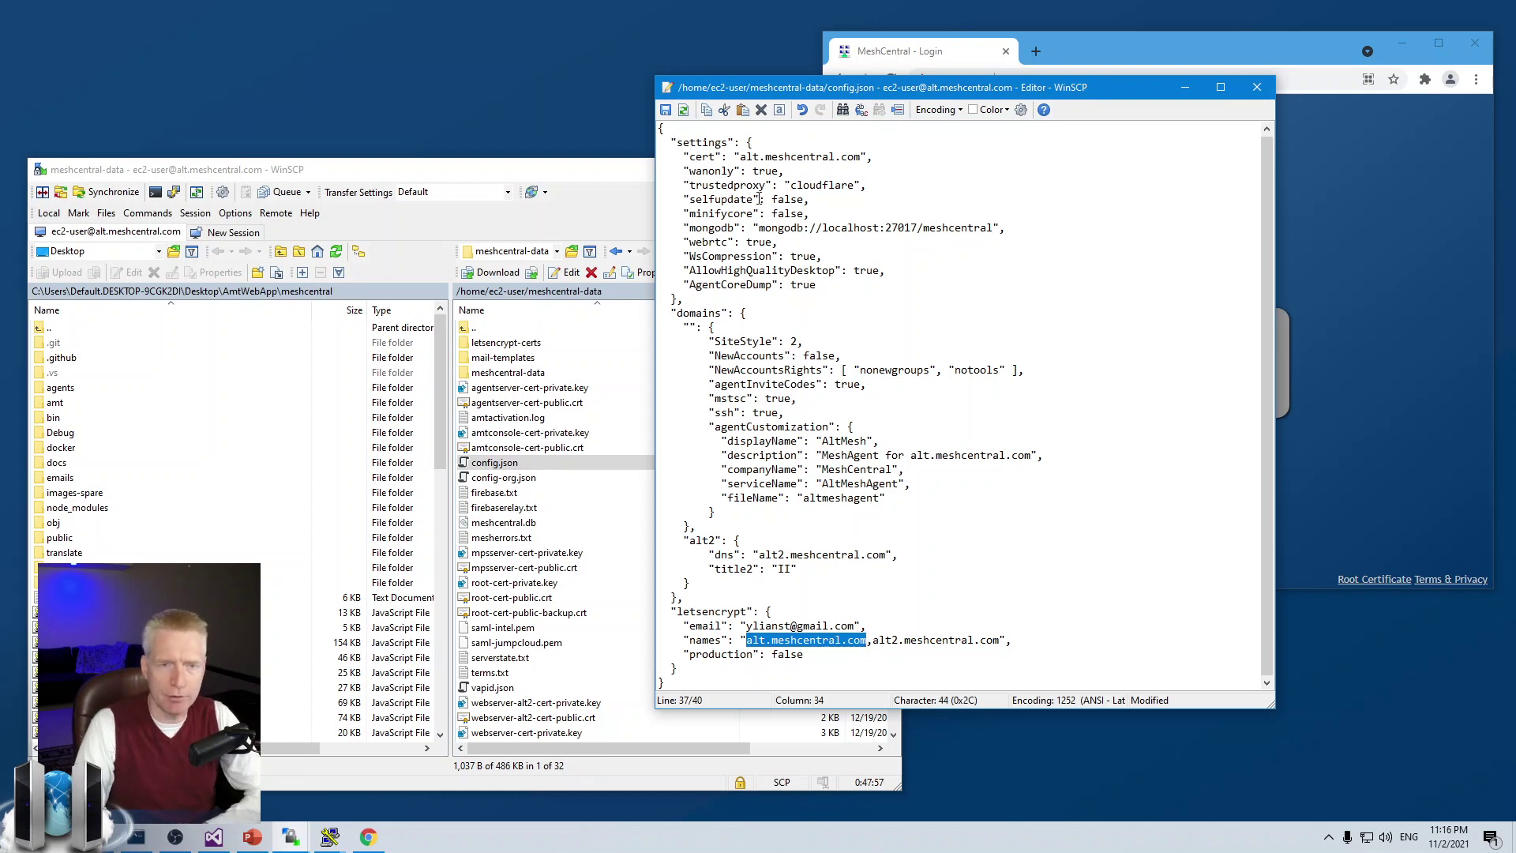
pyautogui.moveTo(740, 156); pyautogui.dragTo(866, 157)
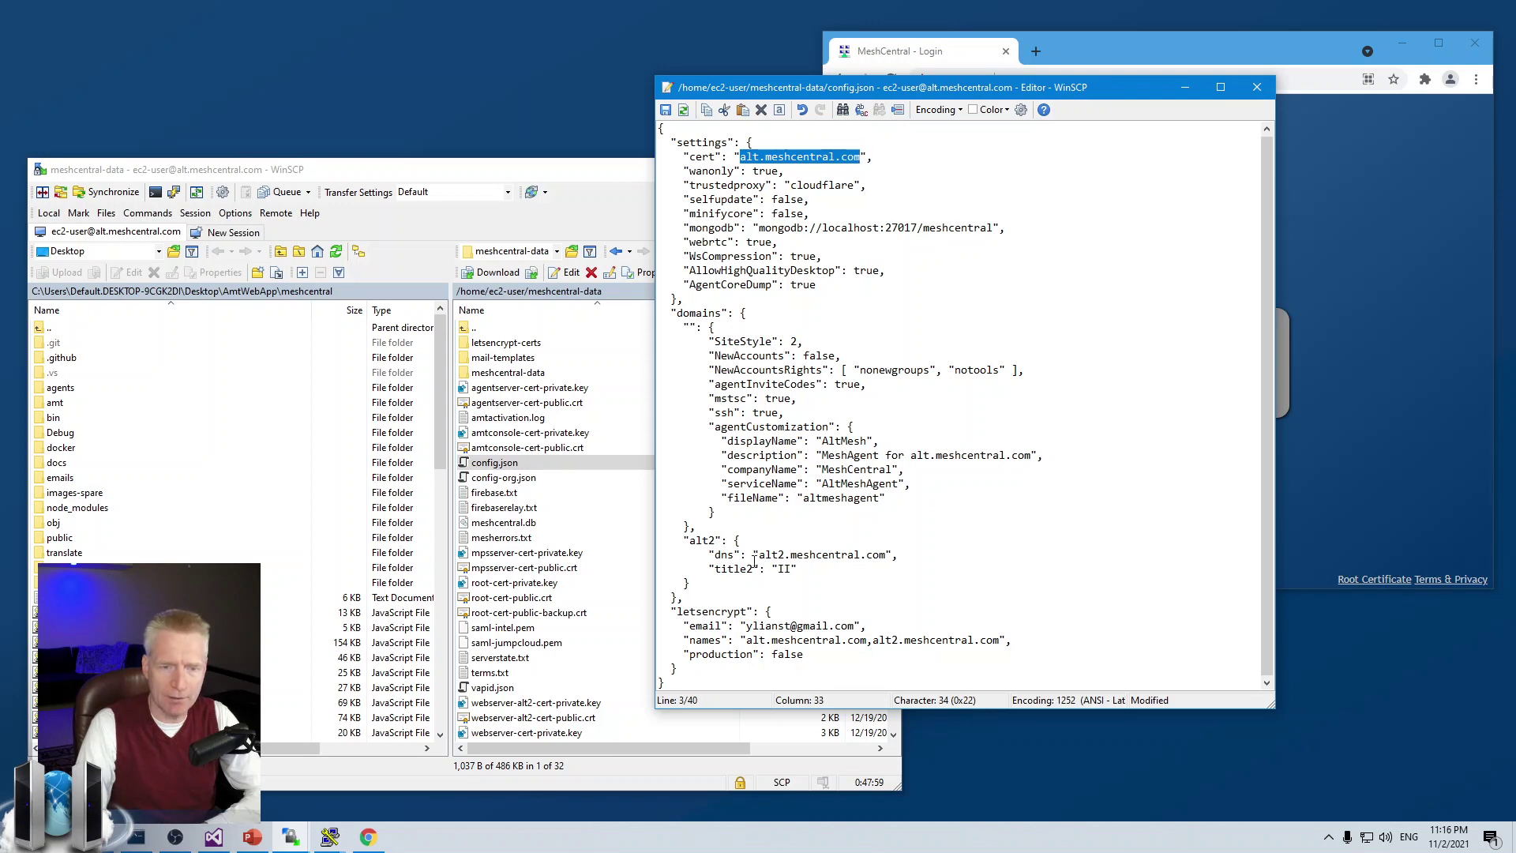
pyautogui.click(835, 654)
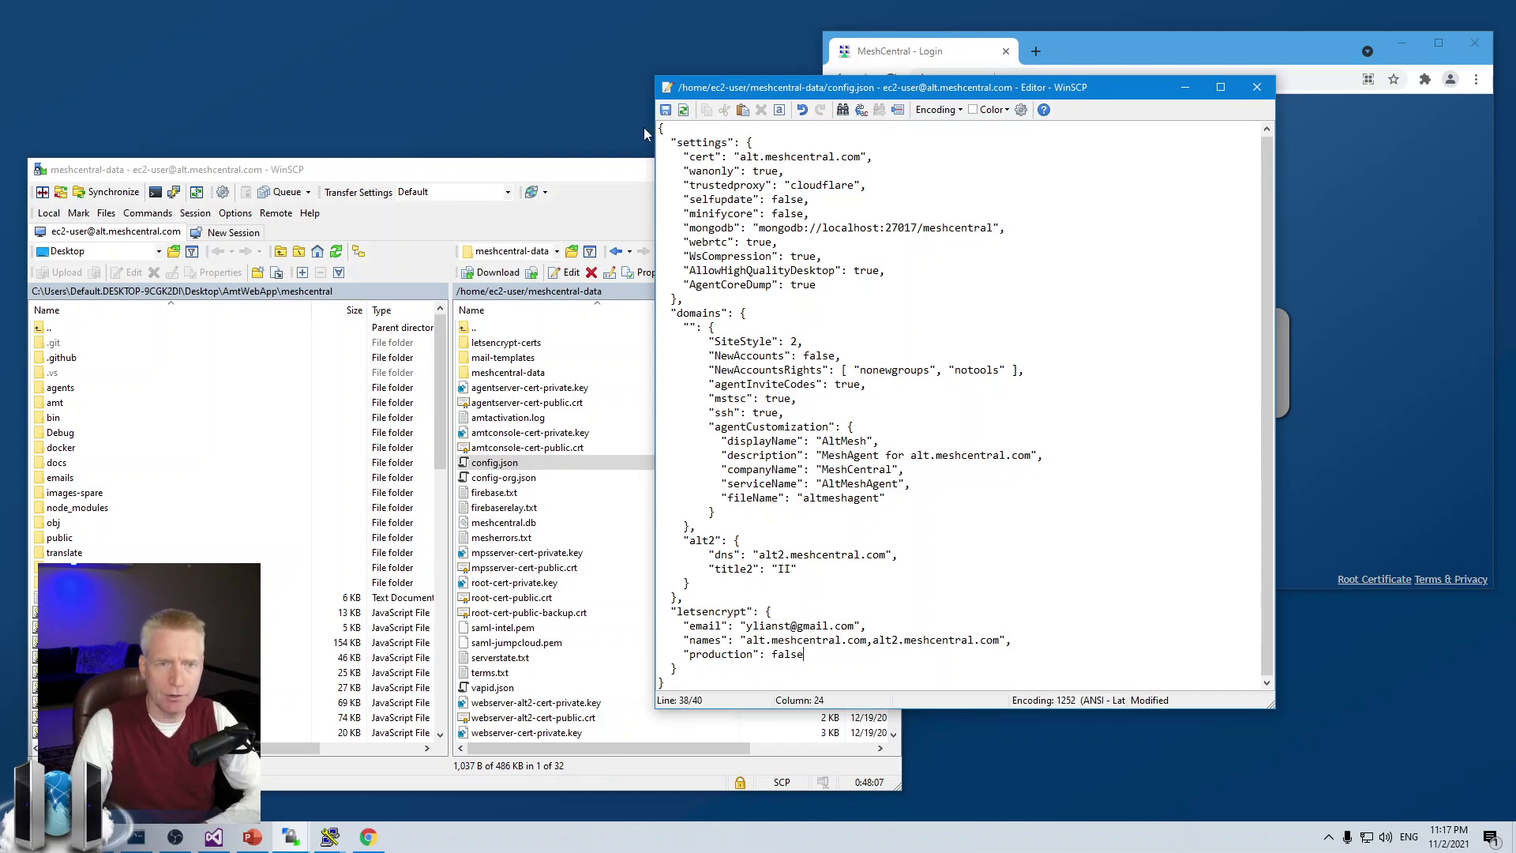
pyautogui.click(665, 108)
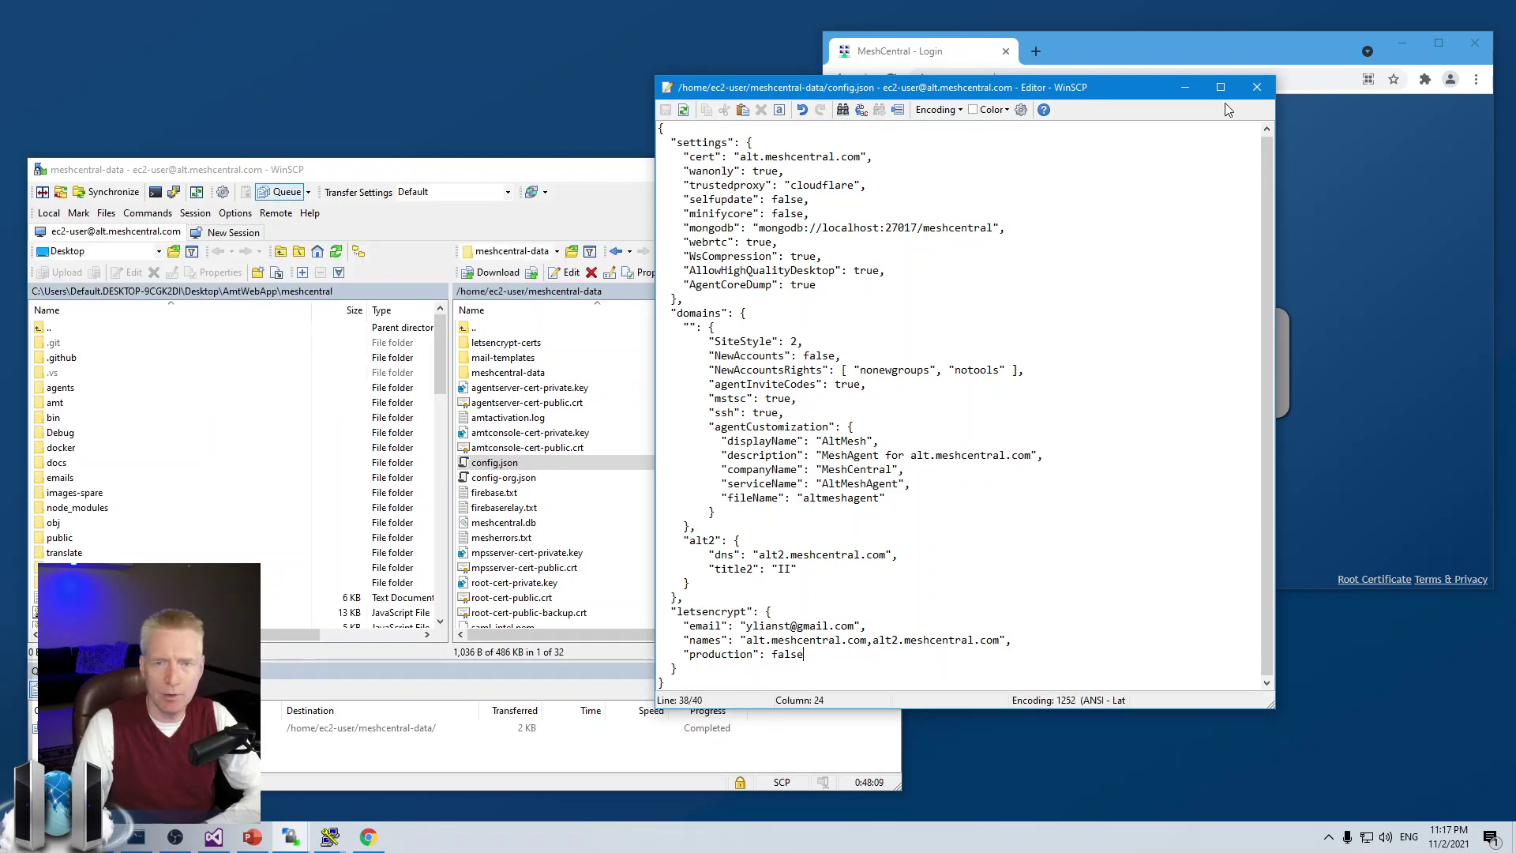
pyautogui.click(1257, 89)
pyautogui.click(1222, 191)
# - Log in to MeshCentral as admin with the password and hardware security key
pyautogui.click(1157, 336)
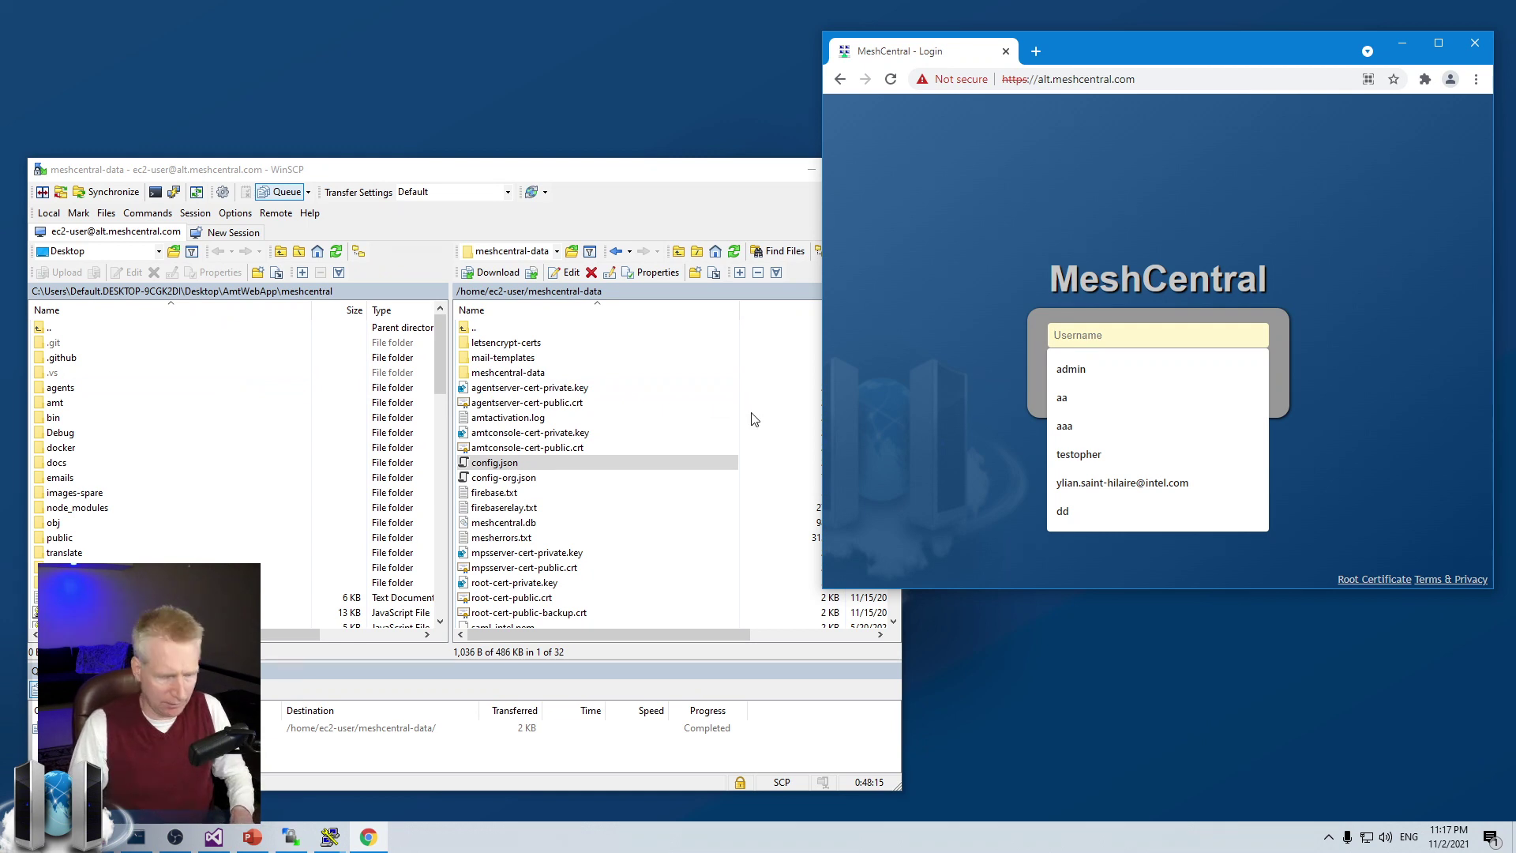
pyautogui.write('admin')
pyautogui.press('Tab')
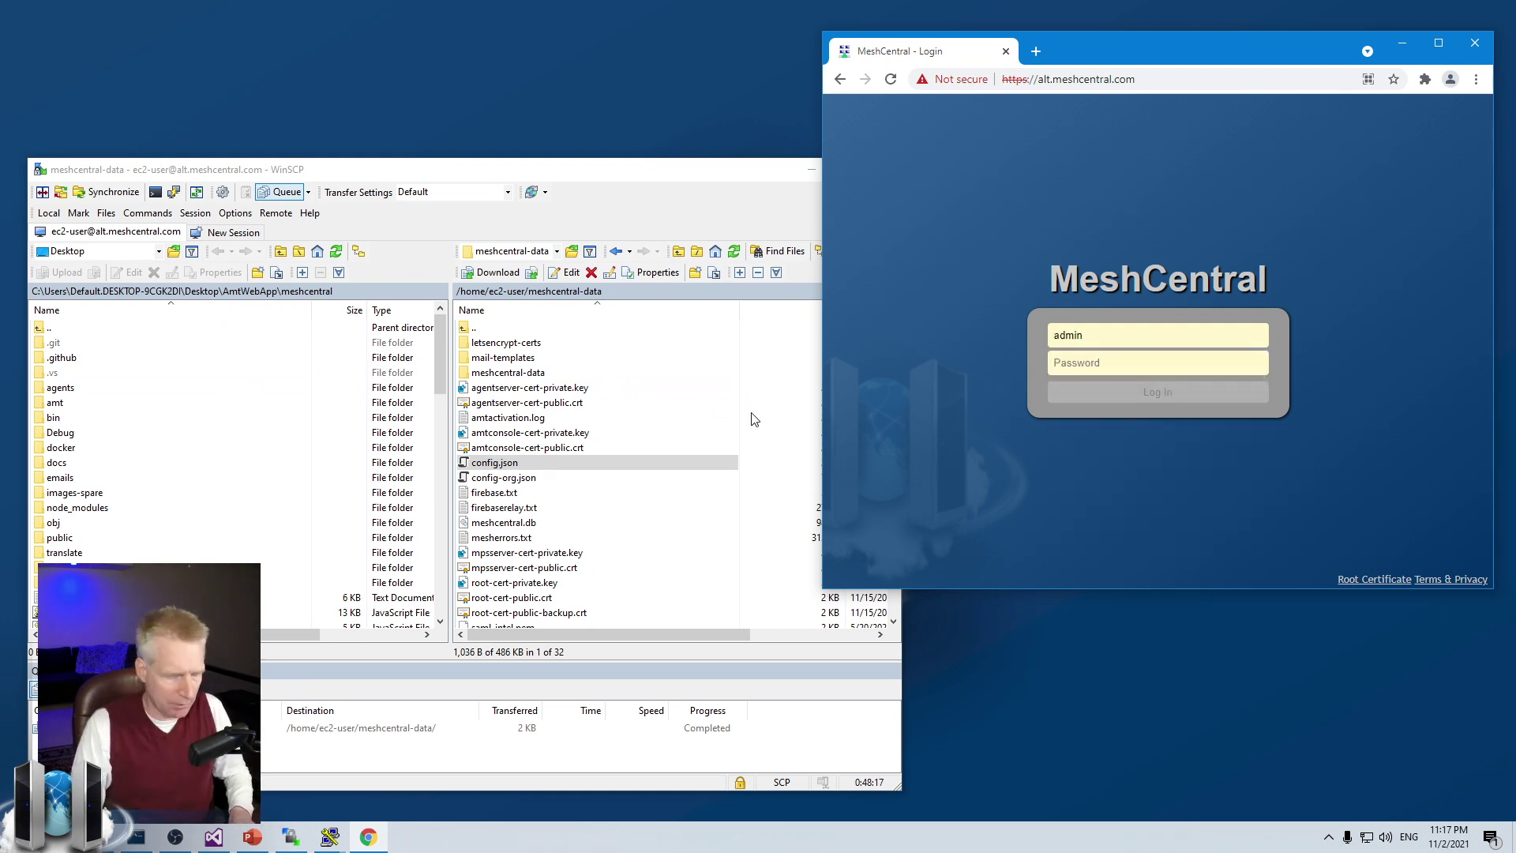
pyautogui.write('••')
pyautogui.press('BackSpace')
pyautogui.write('•')
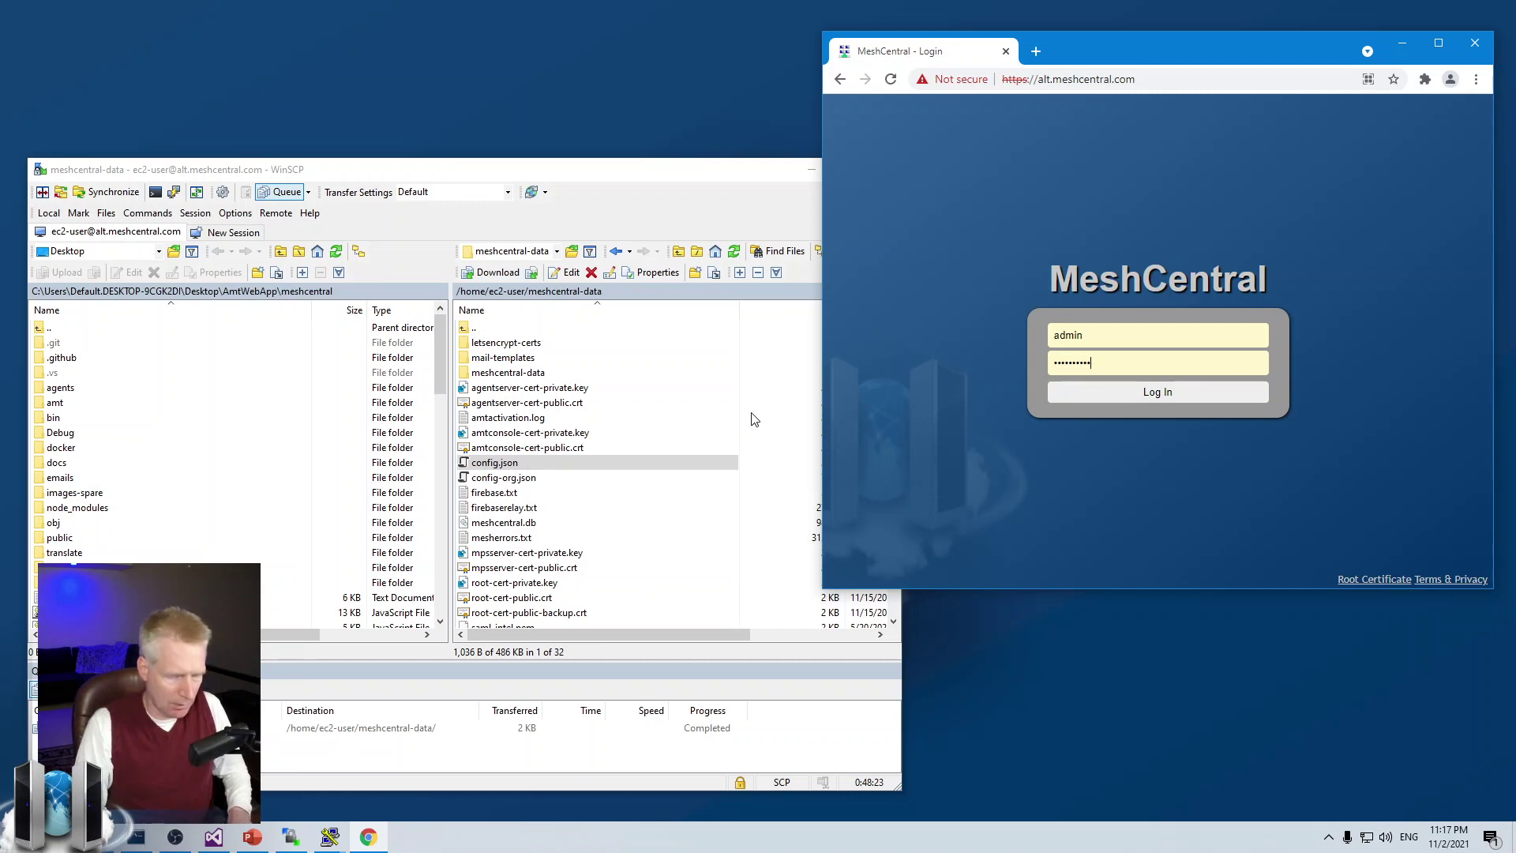
pyautogui.press('Return')
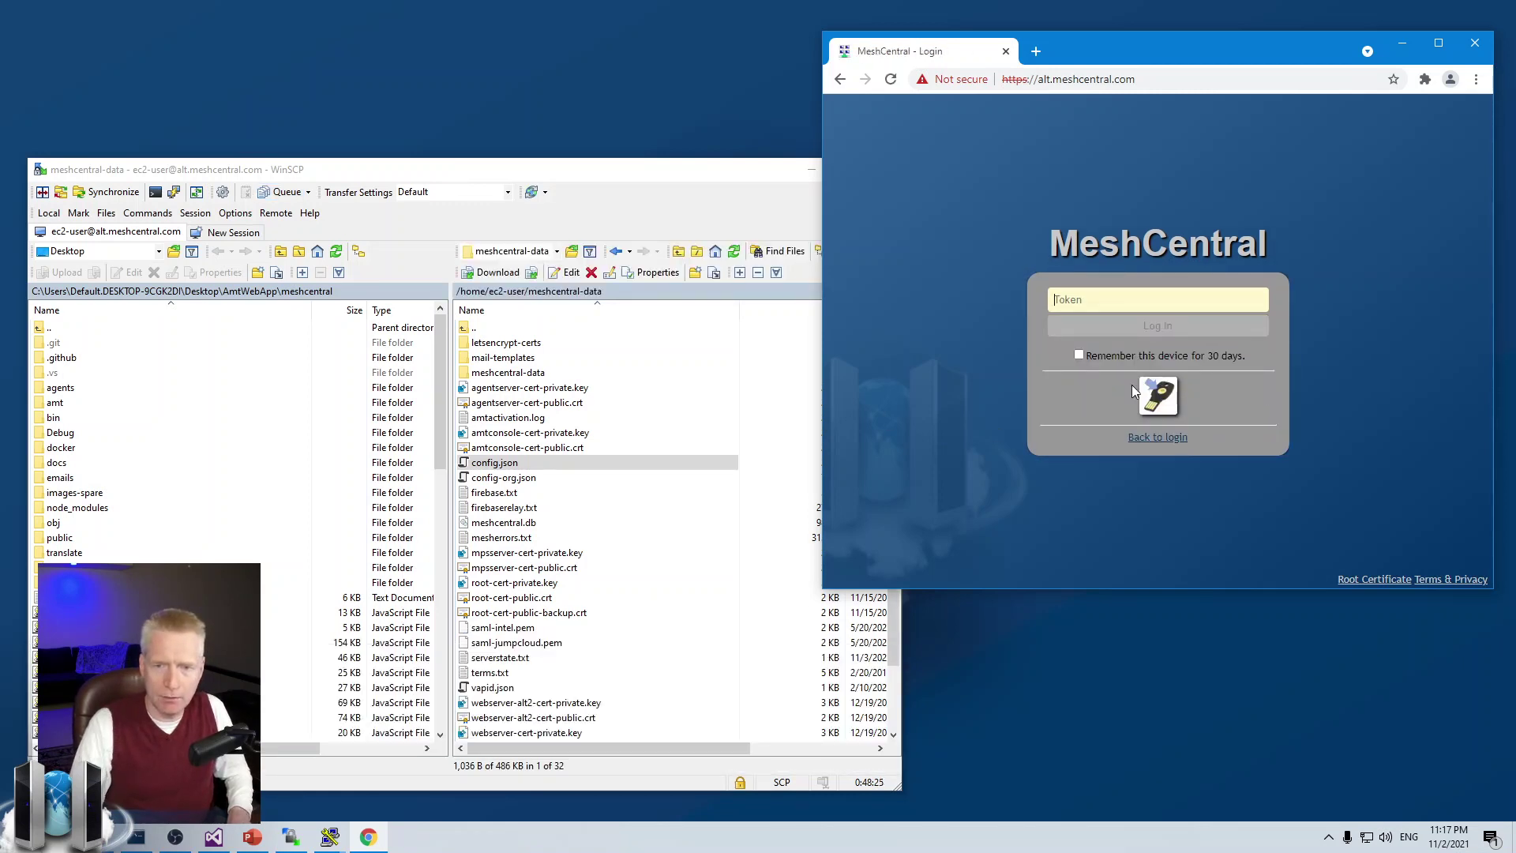
pyautogui.click(1154, 388)
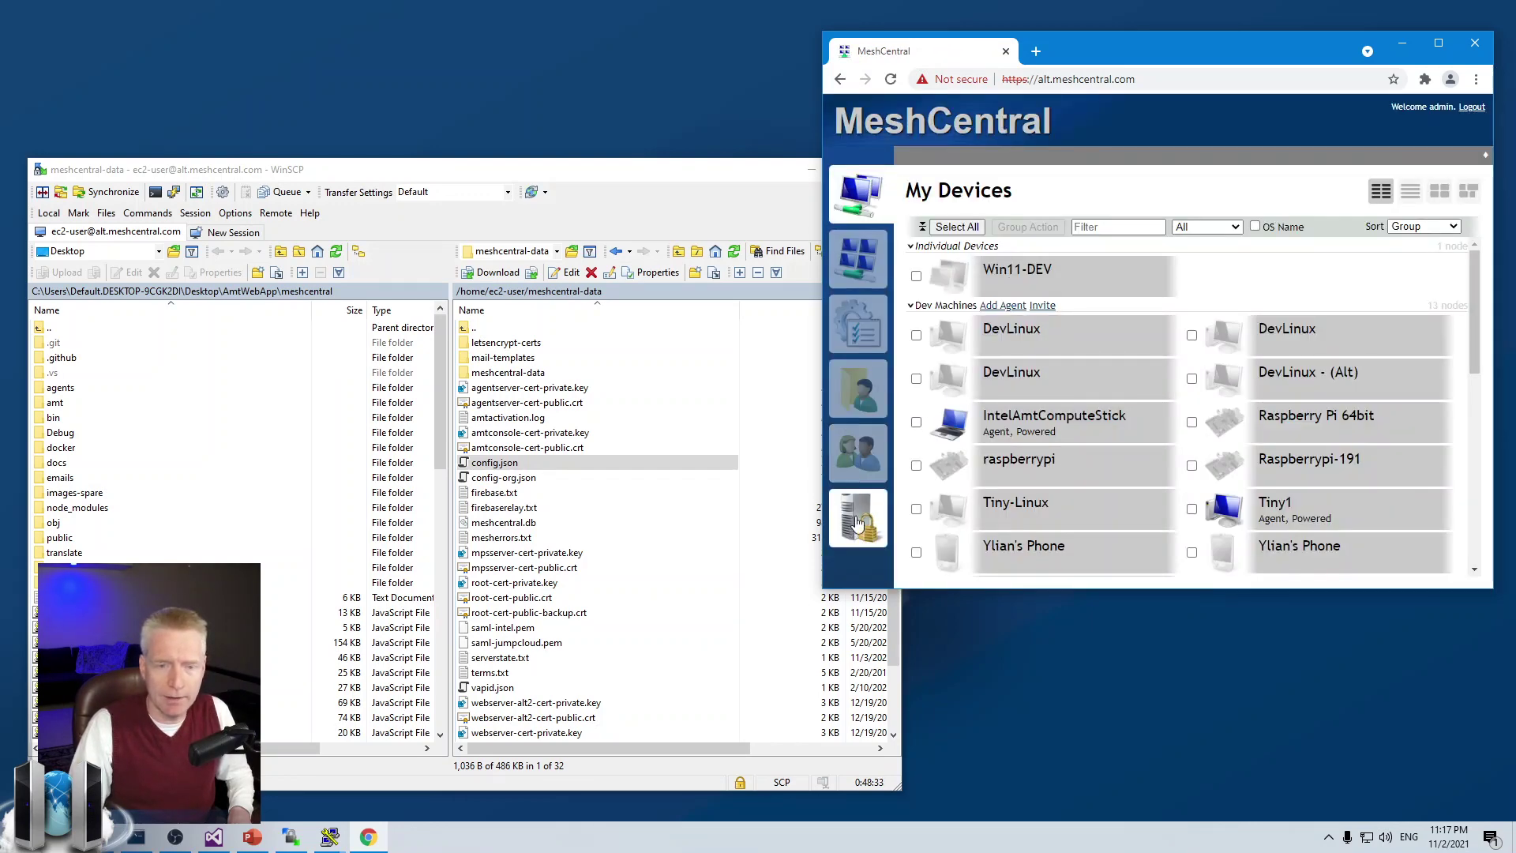
# - Run le, lecheck and leevents in My Server's console, then restart with resetserver
pyautogui.click(855, 523)
pyautogui.click(1090, 155)
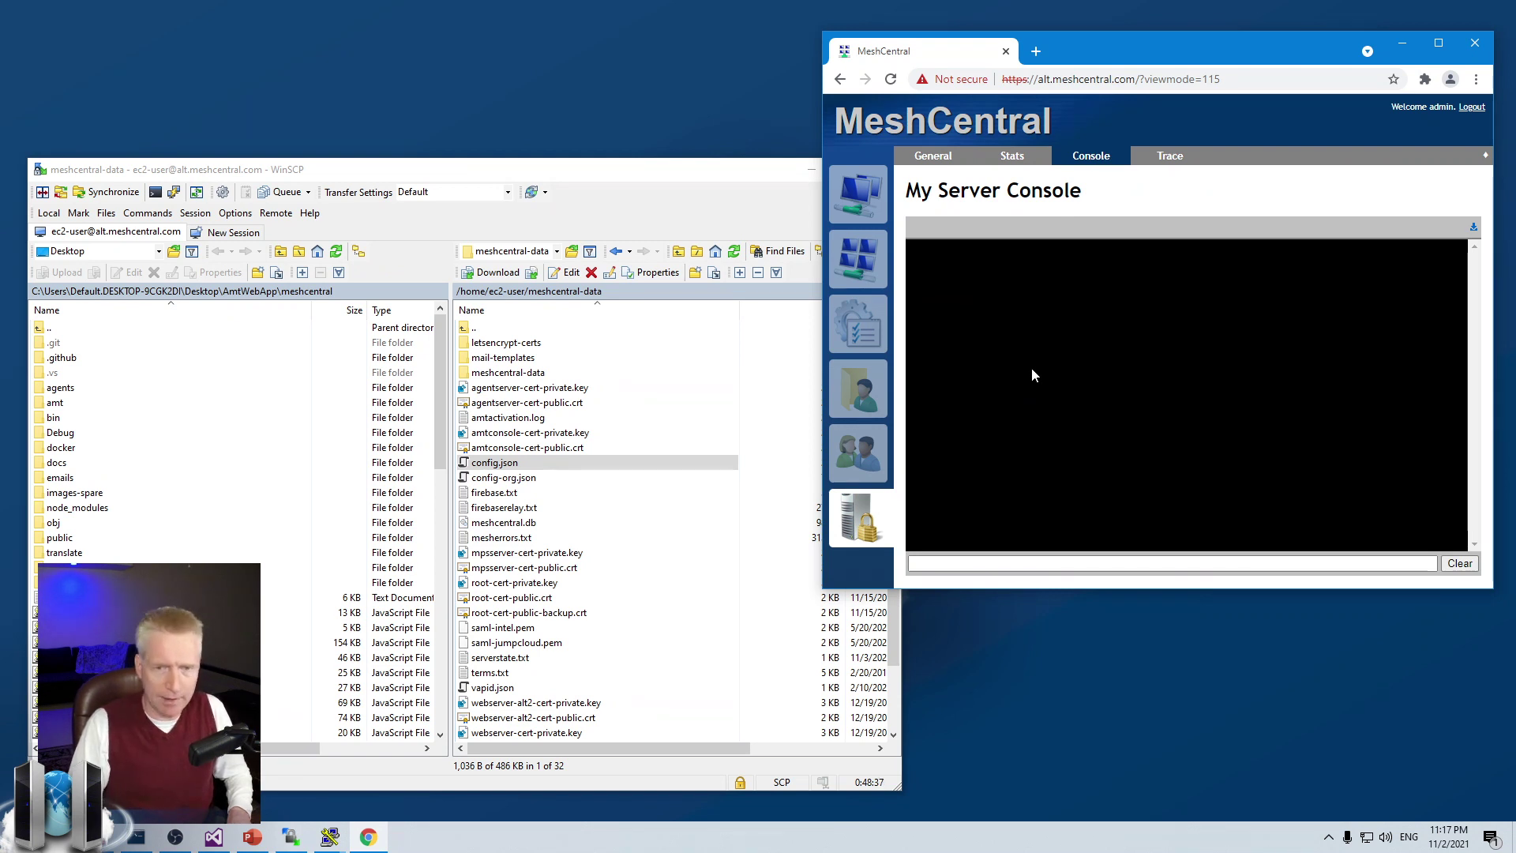
pyautogui.write('le')
pyautogui.press('Return')
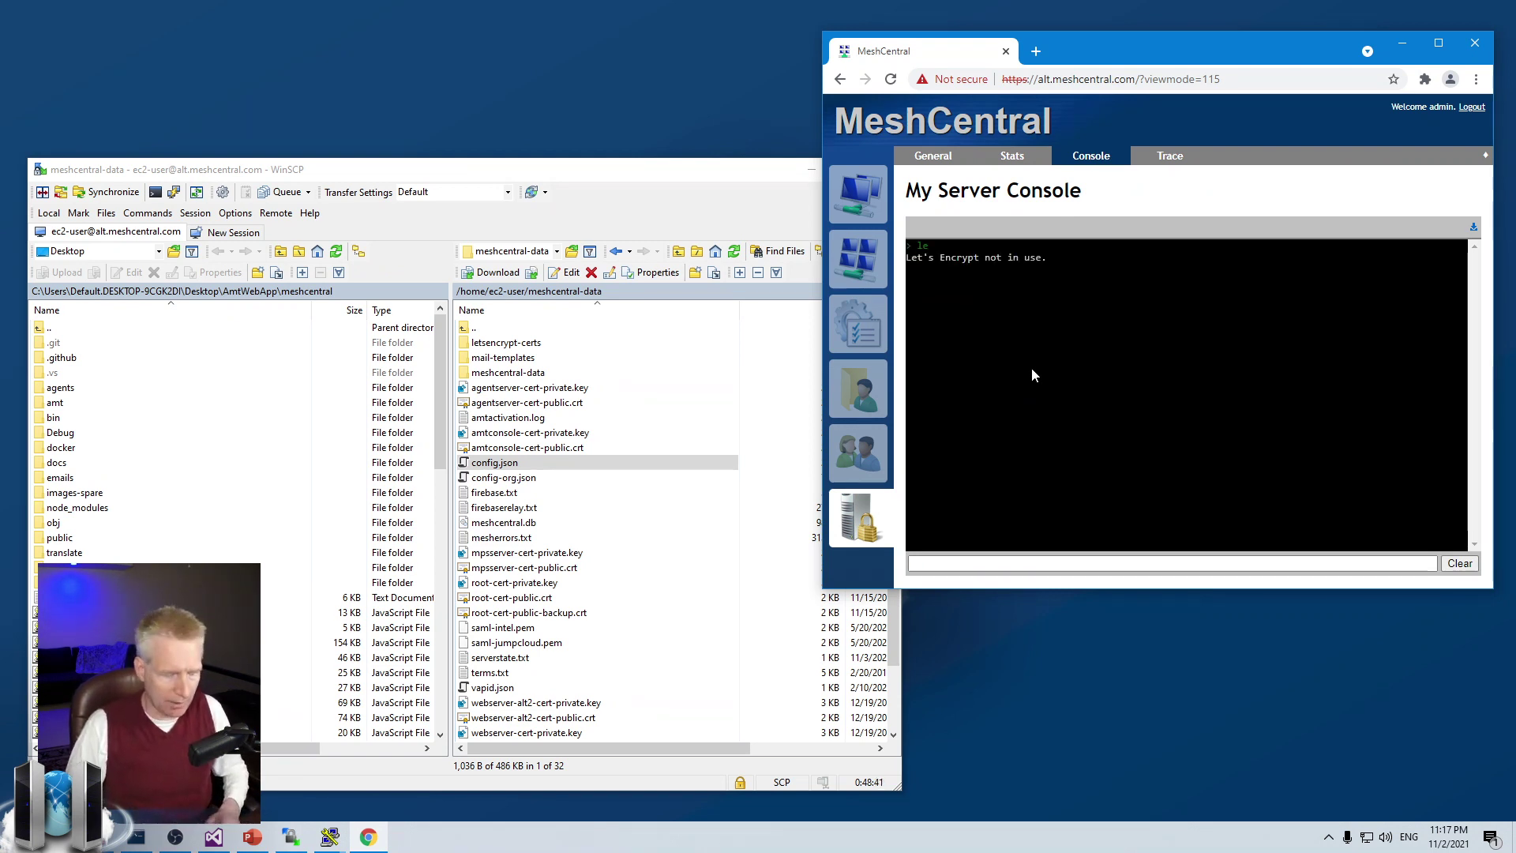
pyautogui.write('lecheck')
pyautogui.press('Return')
pyautogui.write('leevents')
pyautogui.press('Return')
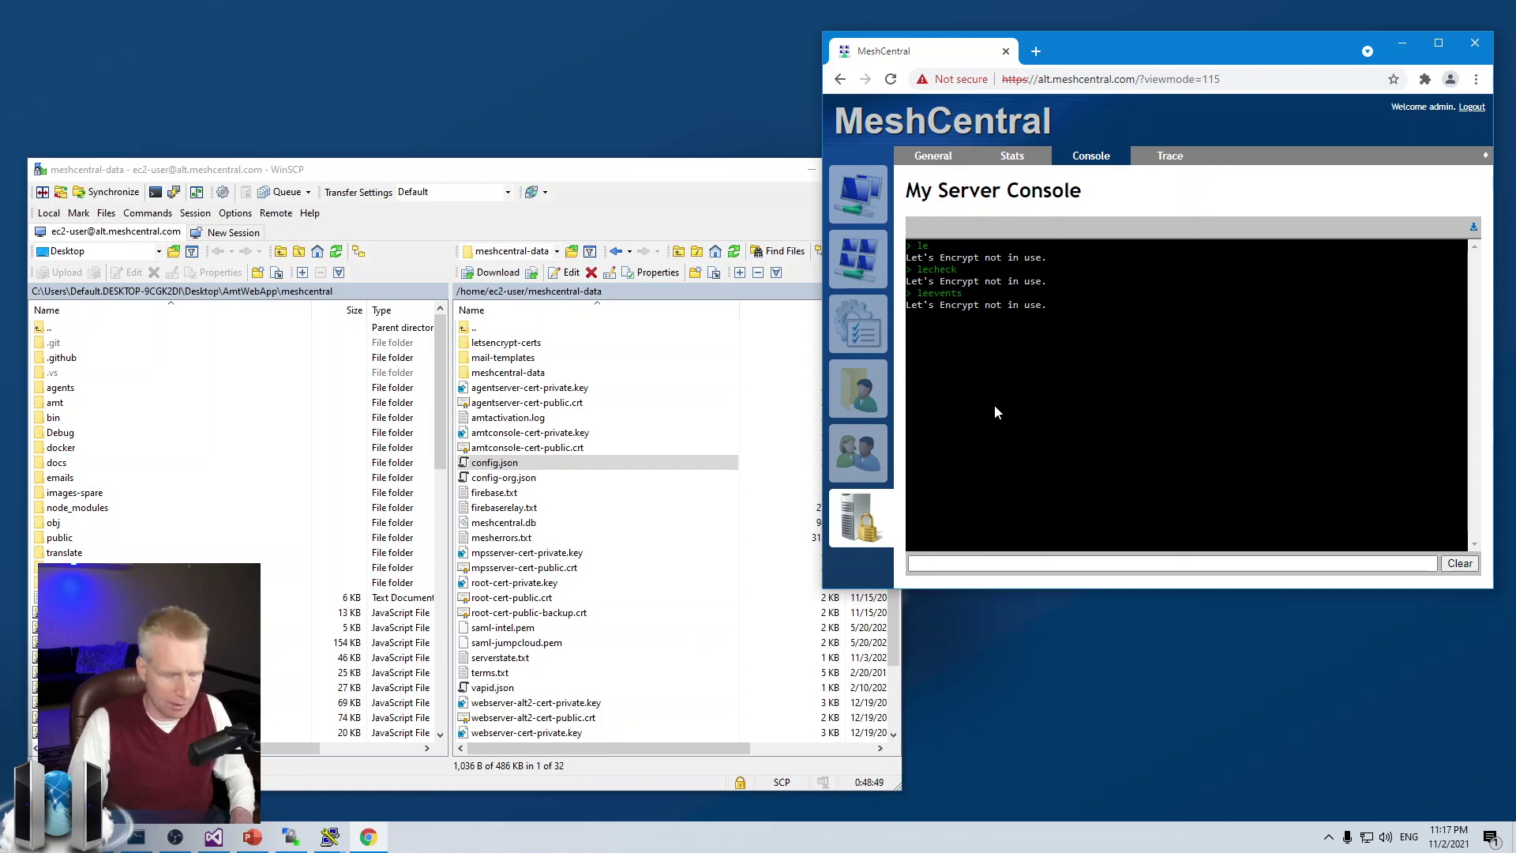
pyautogui.write('setserver')
pyautogui.press('Return')
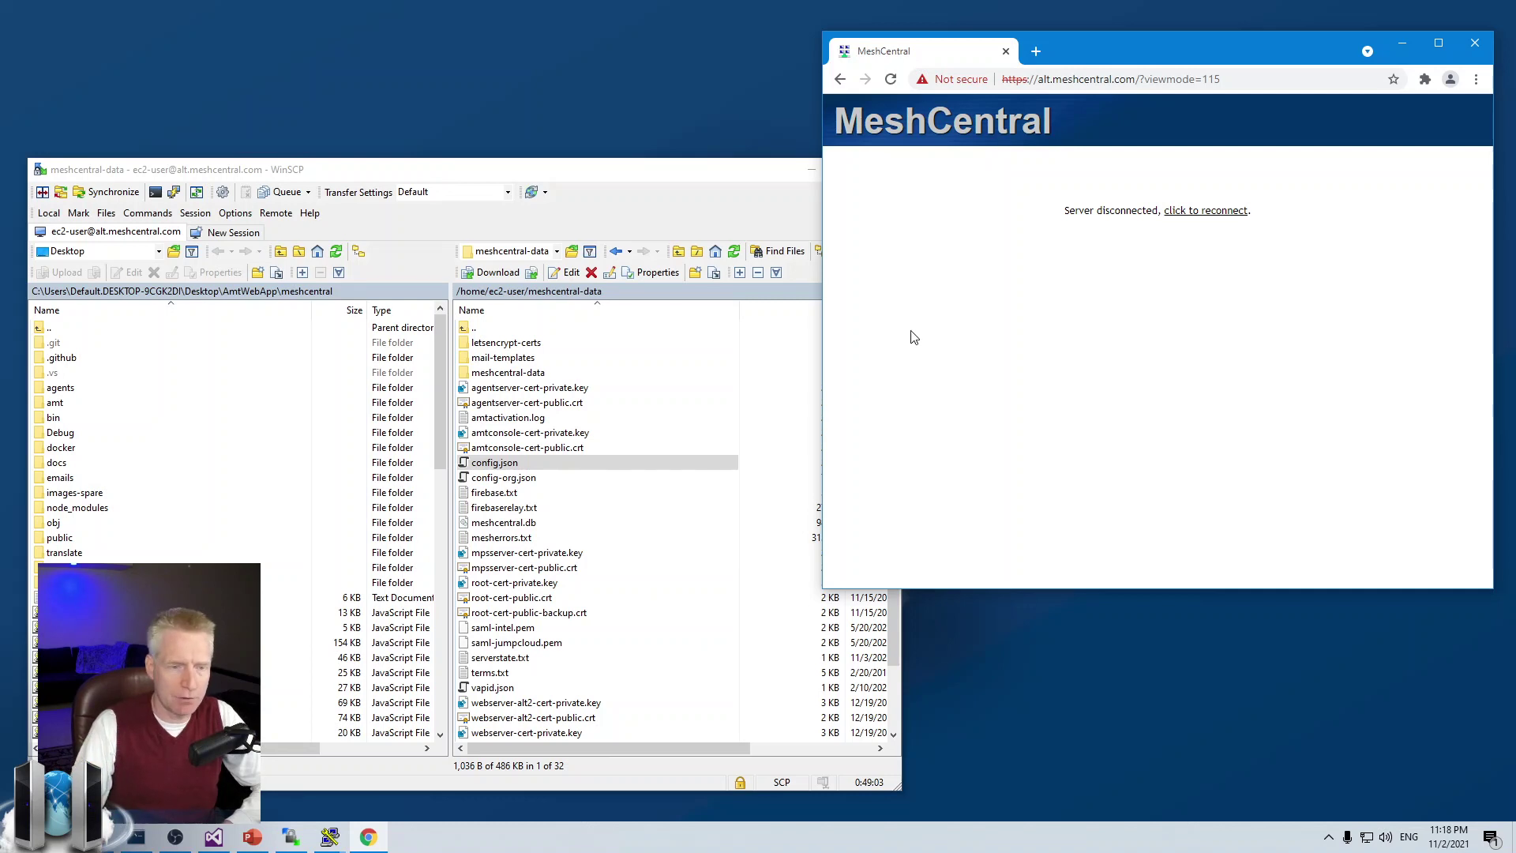
# - Select config.json in WinSCP and reload the MeshCentral page in Chrome
pyautogui.click(499, 465)
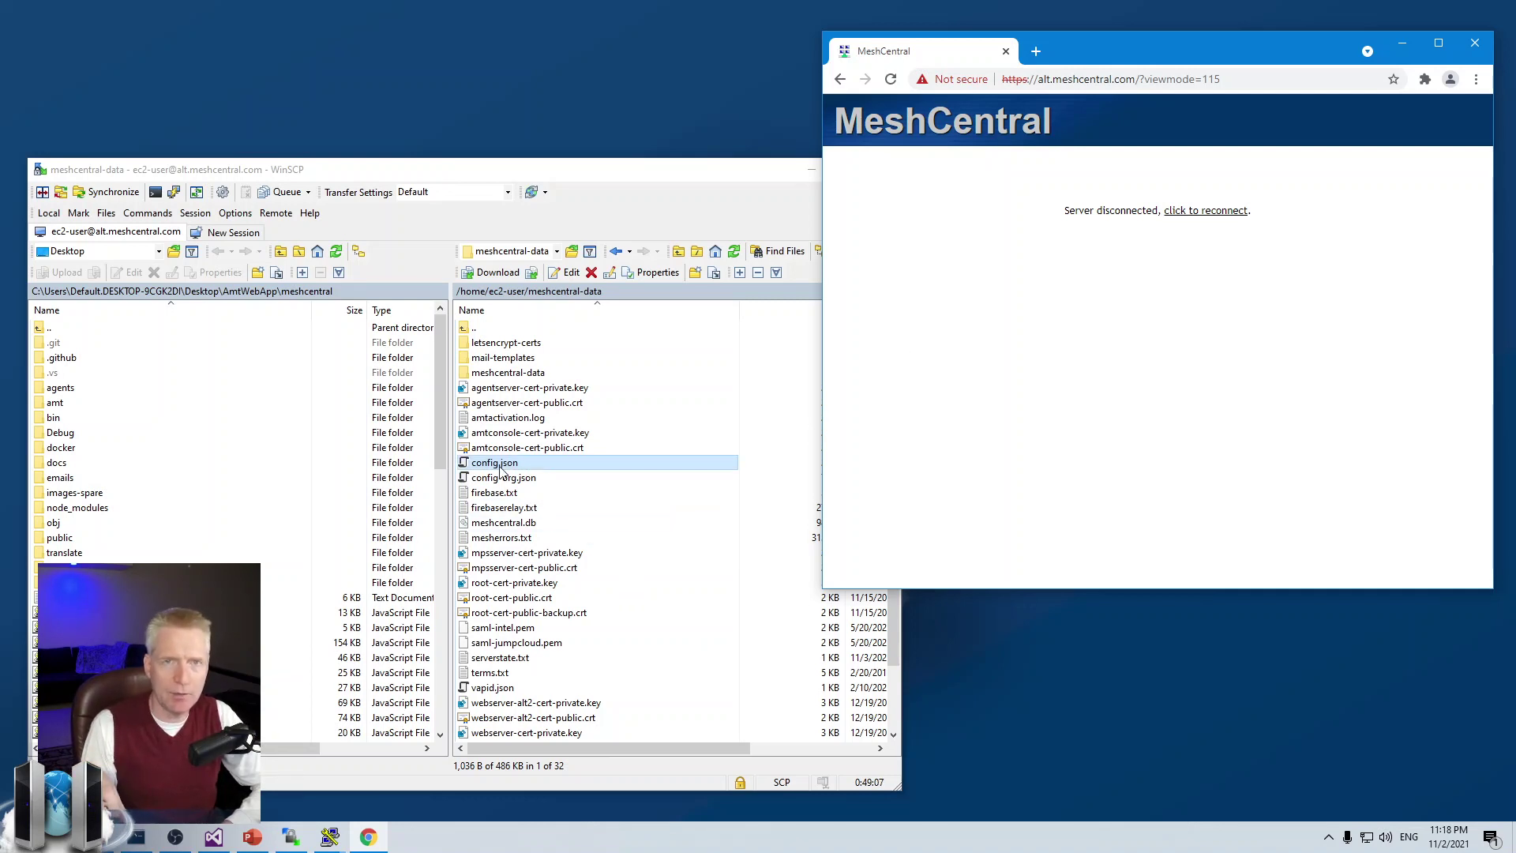
pyautogui.click(722, 20)
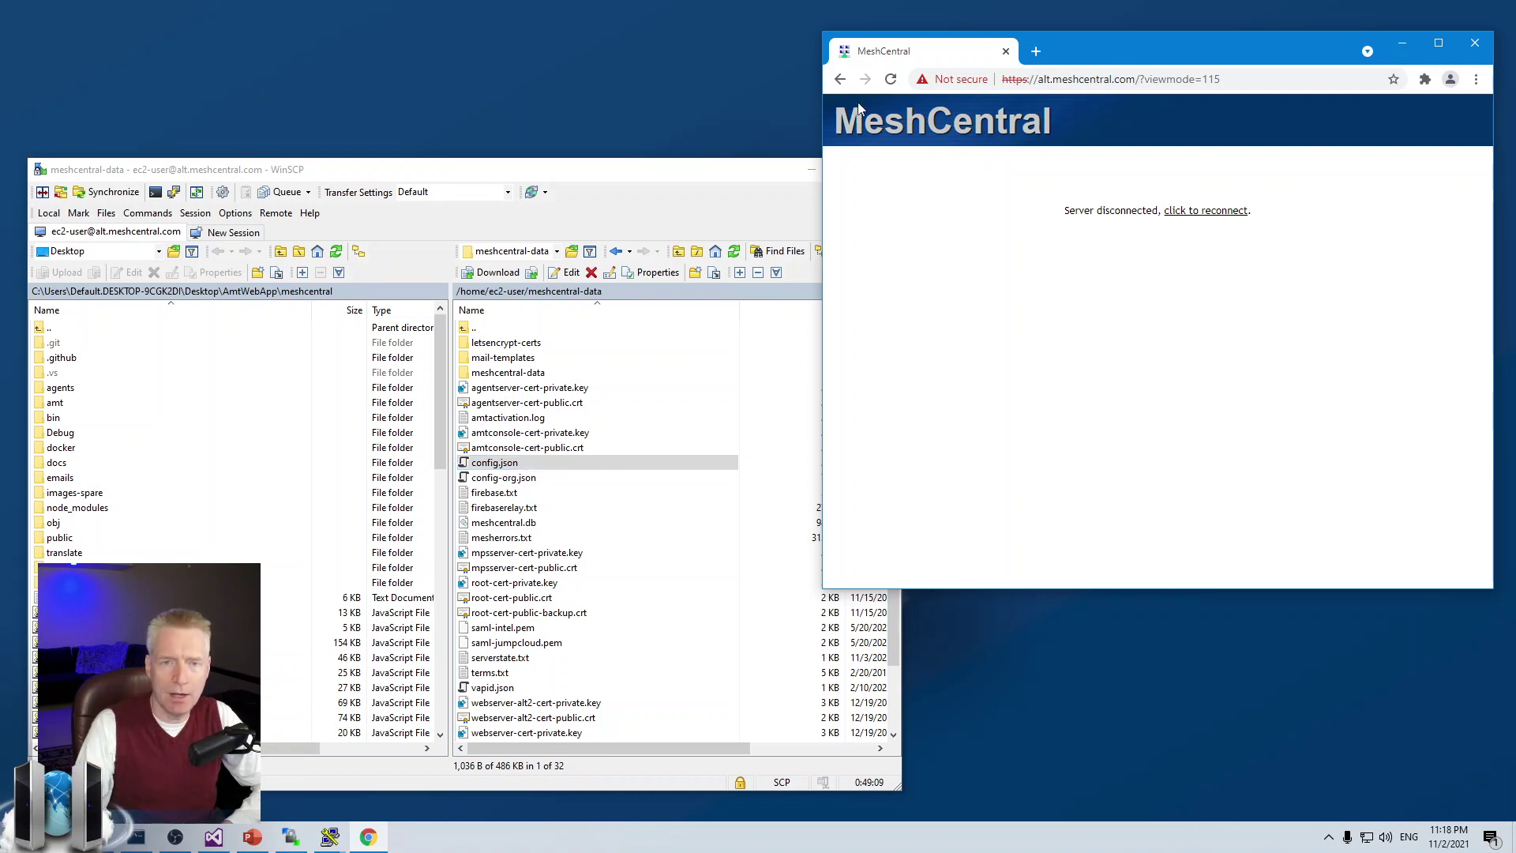
pyautogui.click(889, 78)
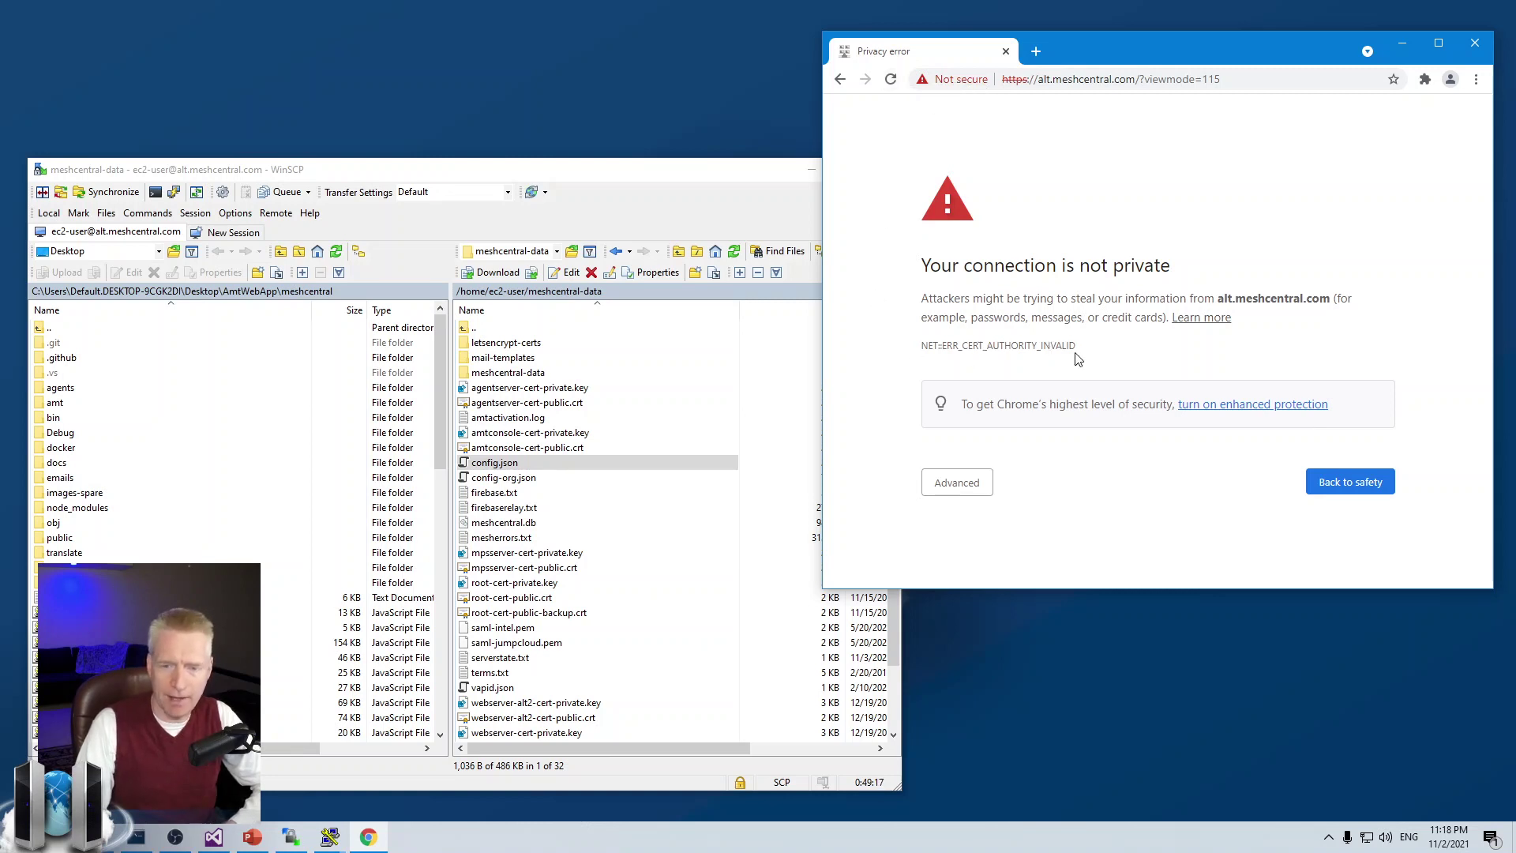
# - Inspect alt.meshcentral.com's invalid staging certificate, then expand the warning's advanced details
pyautogui.click(1013, 80)
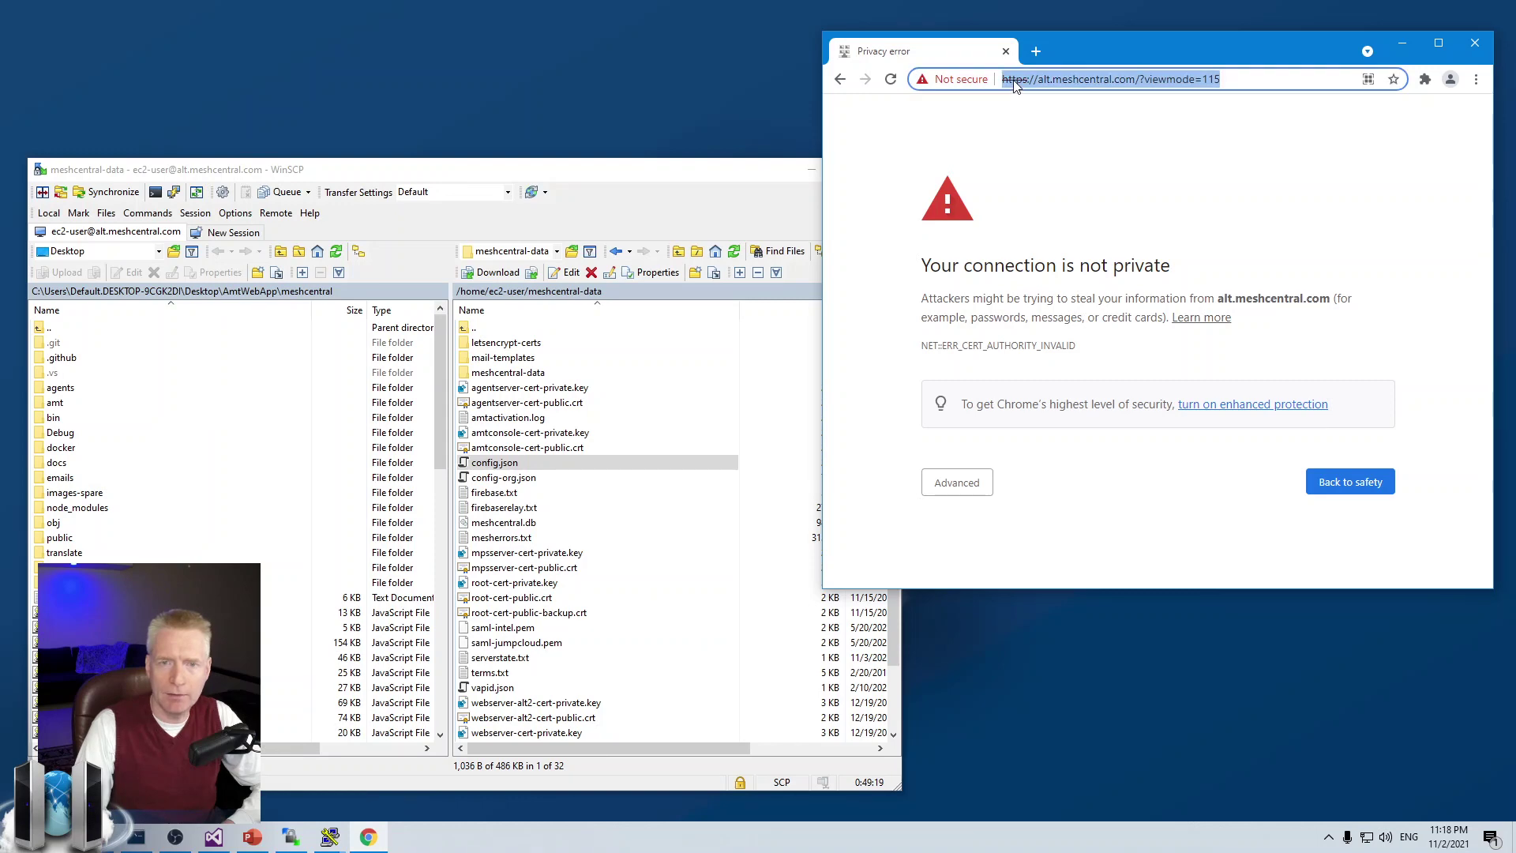
pyautogui.click(954, 79)
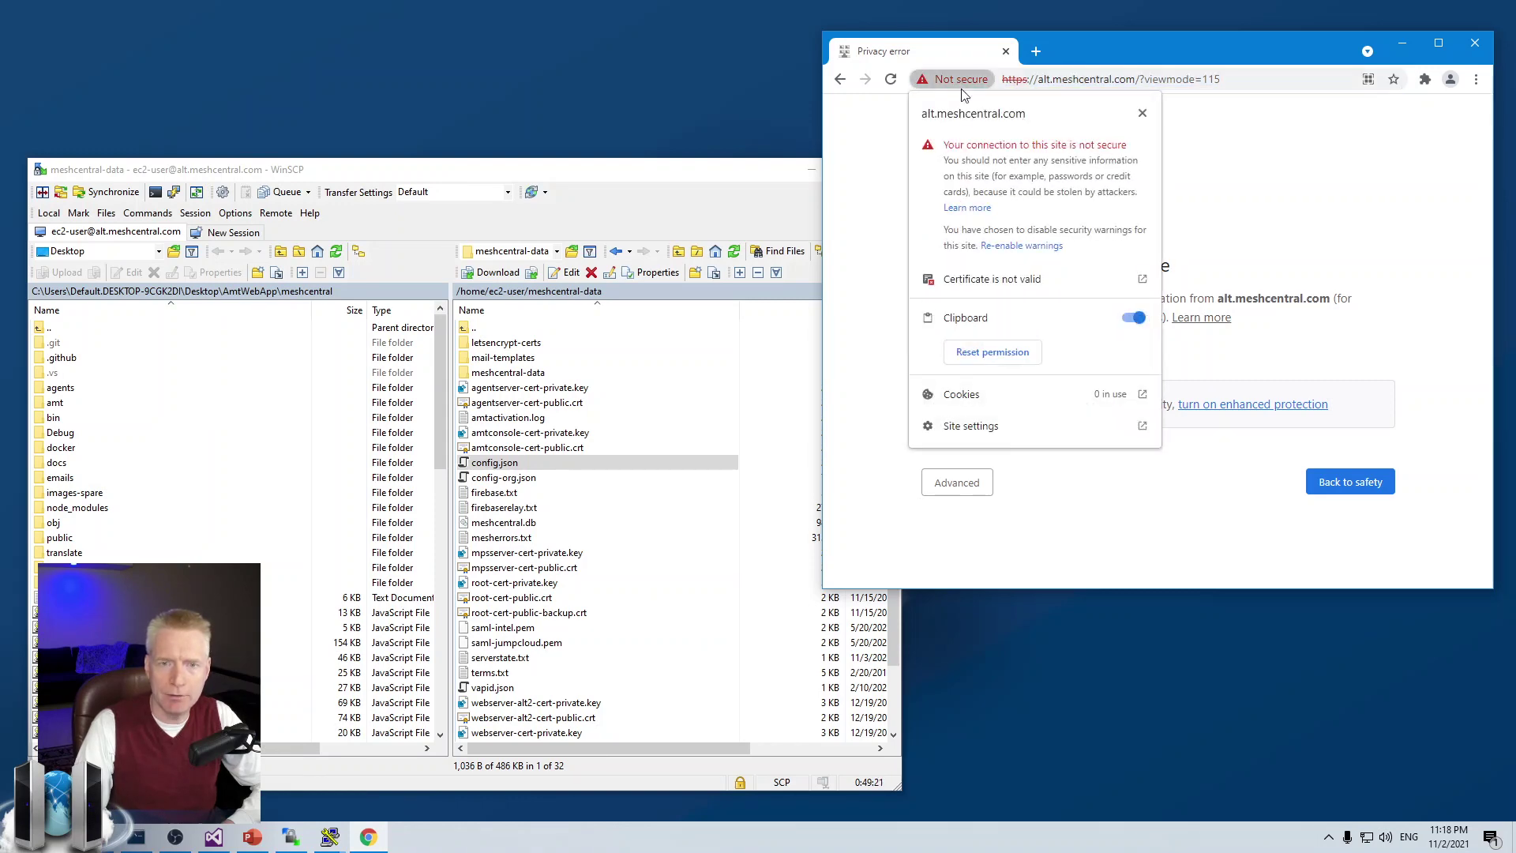
pyautogui.click(983, 281)
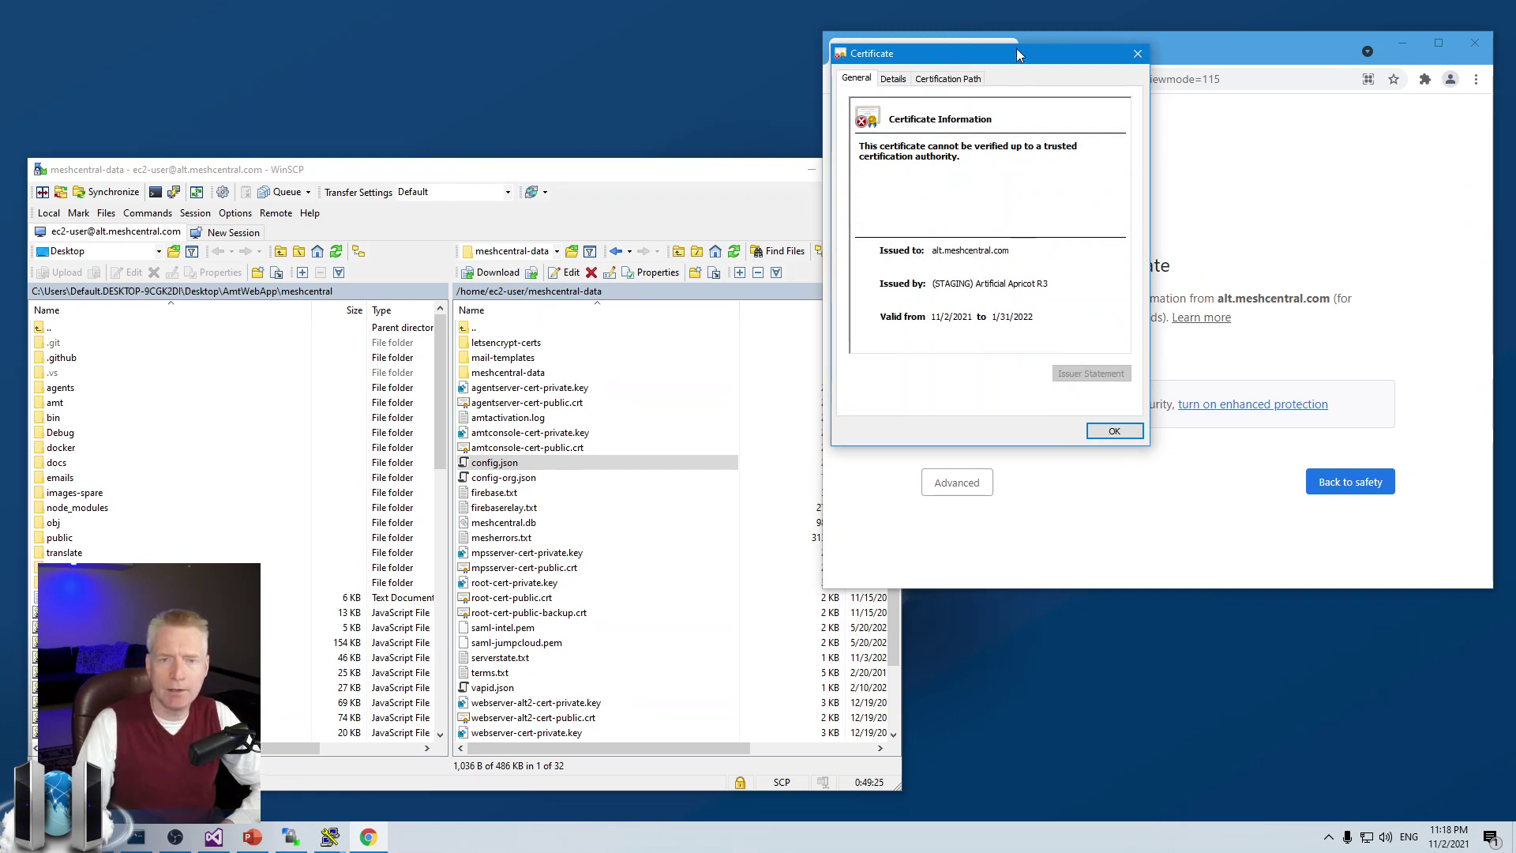
pyautogui.moveTo(1013, 51); pyautogui.dragTo(1037, 97)
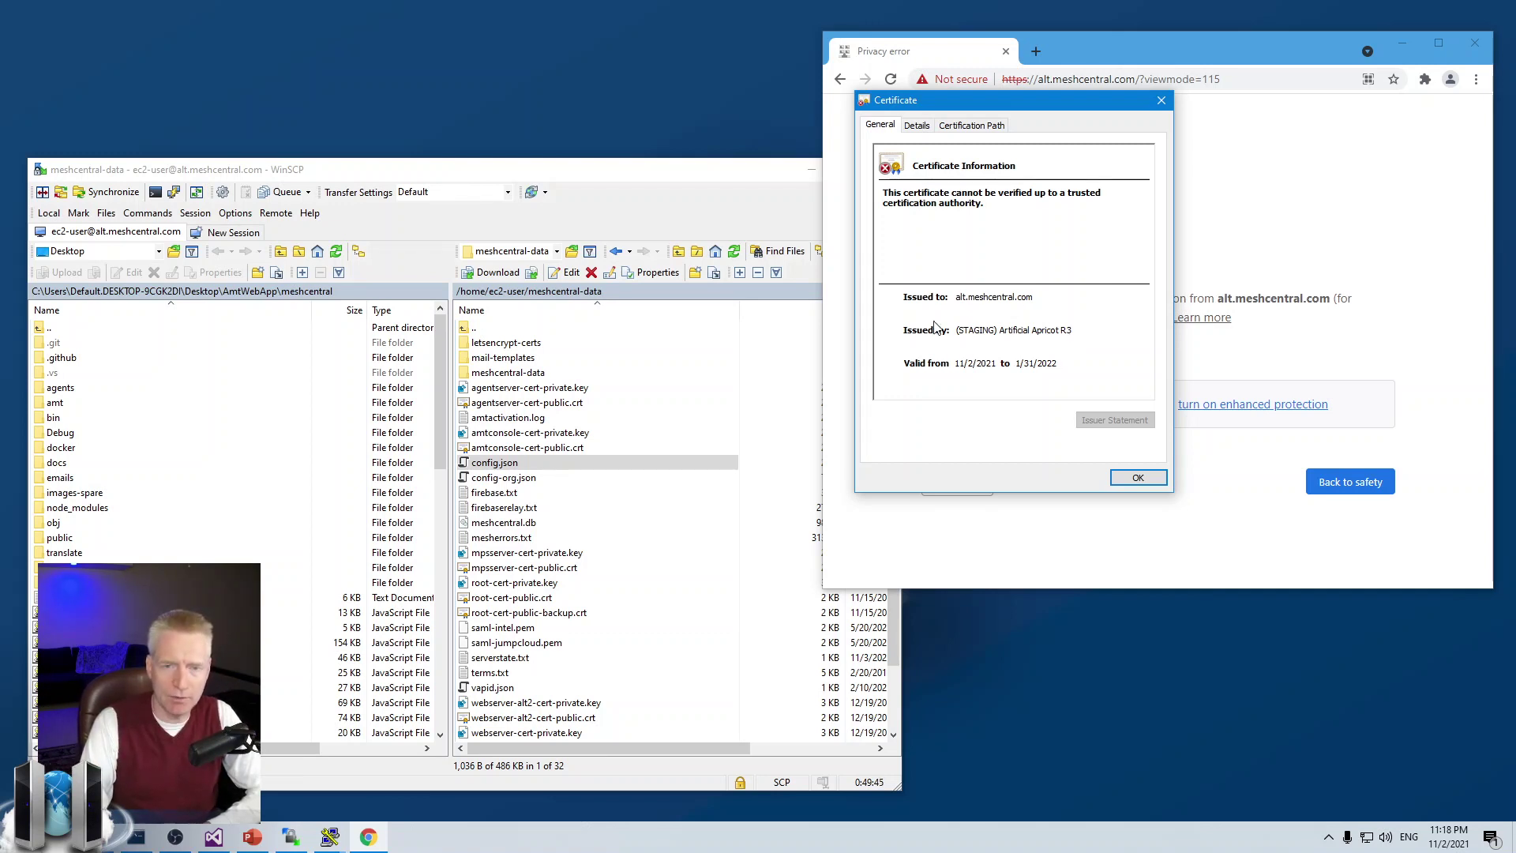
pyautogui.click(1135, 478)
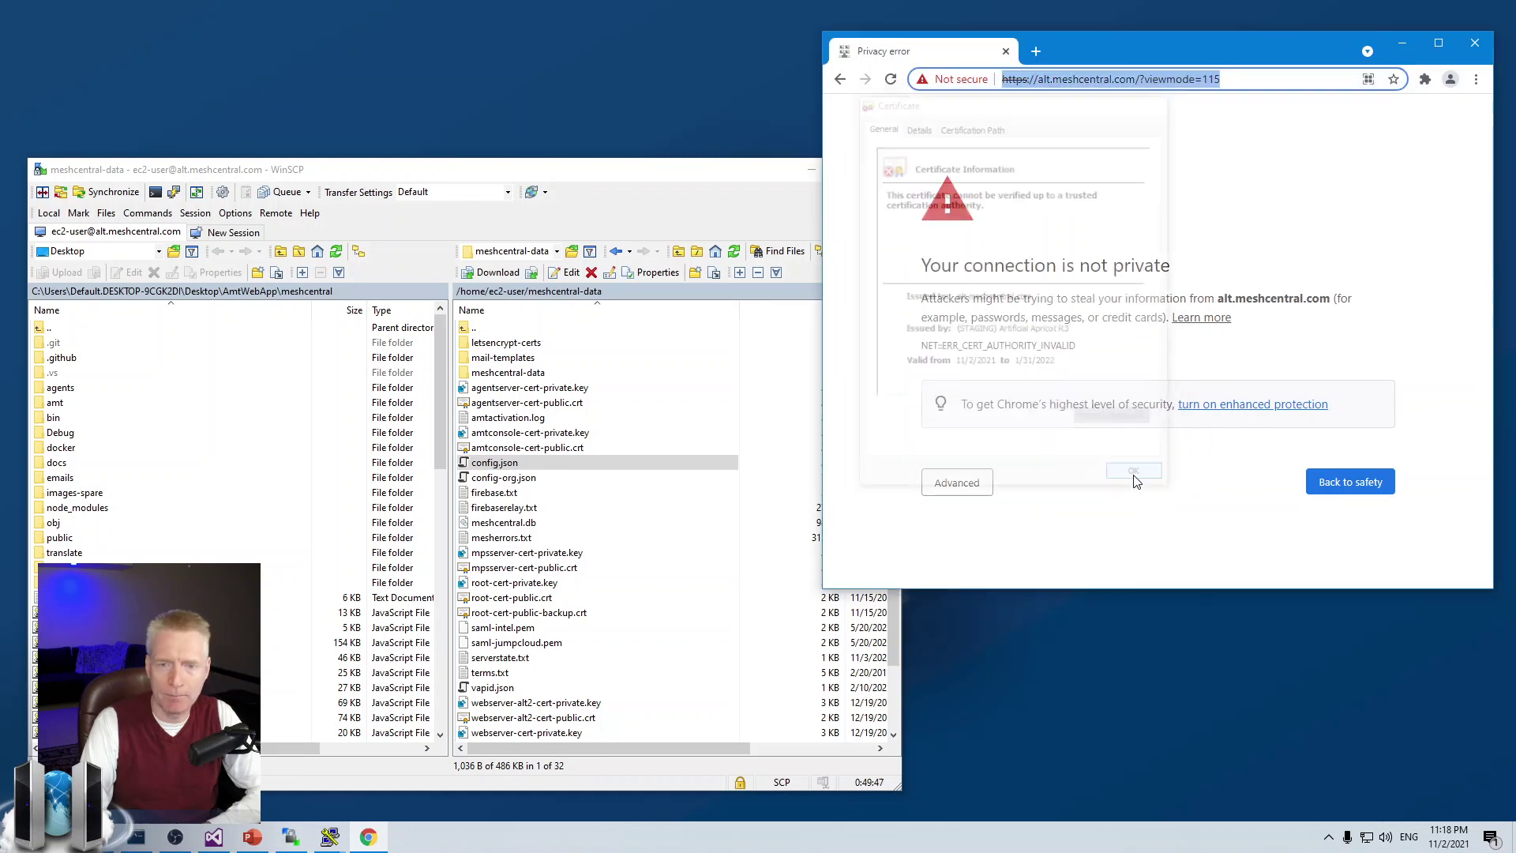
pyautogui.click(965, 487)
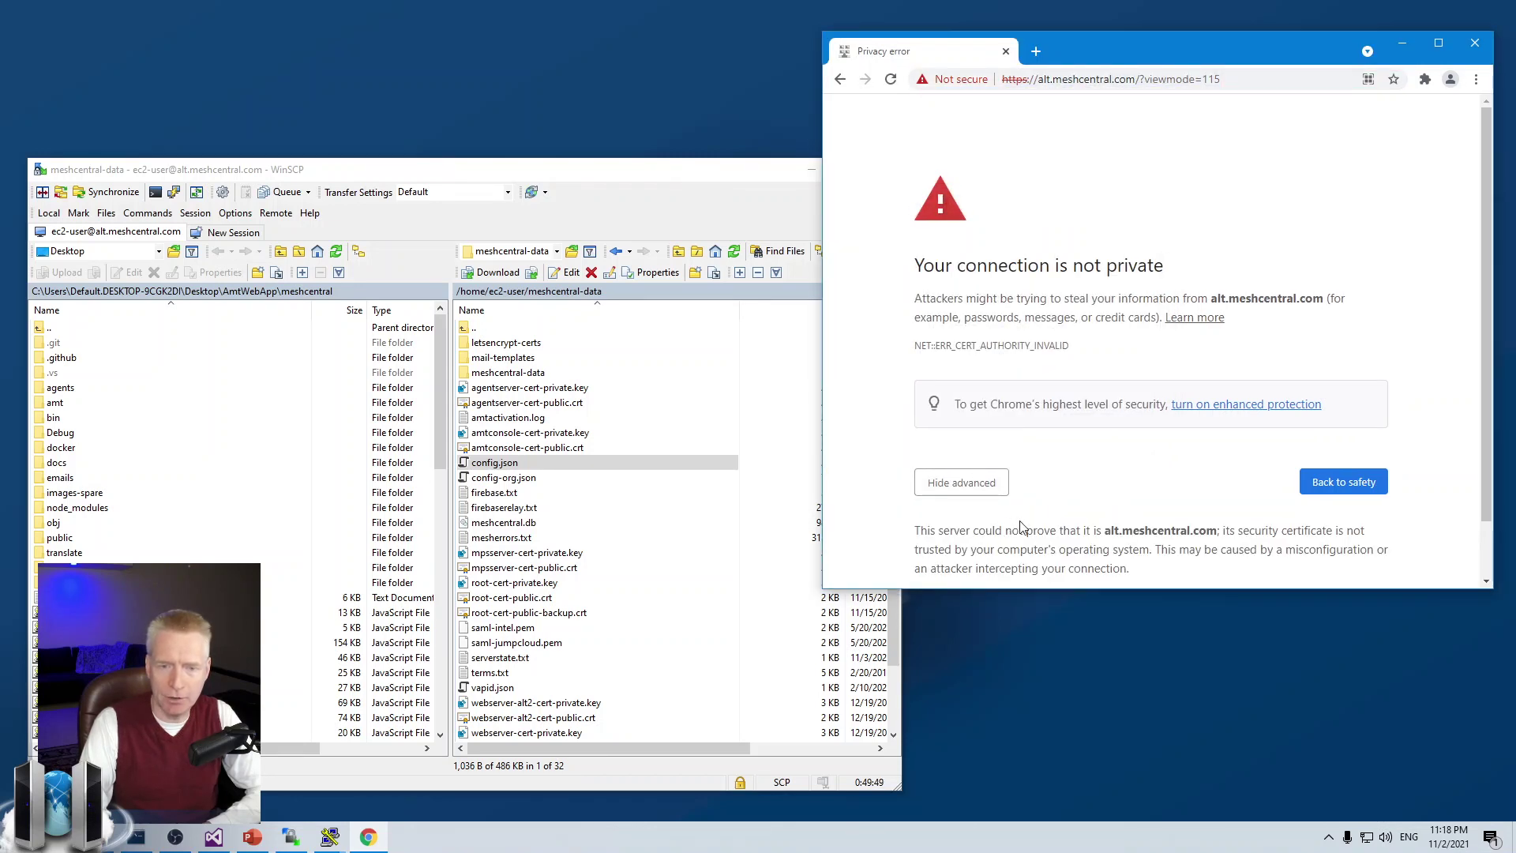
pyautogui.scroll(-1, 1046, 517)
# - Proceed to alt.meshcentral.com (unsafe) to reach the MeshCentral login page
pyautogui.click(1013, 544)
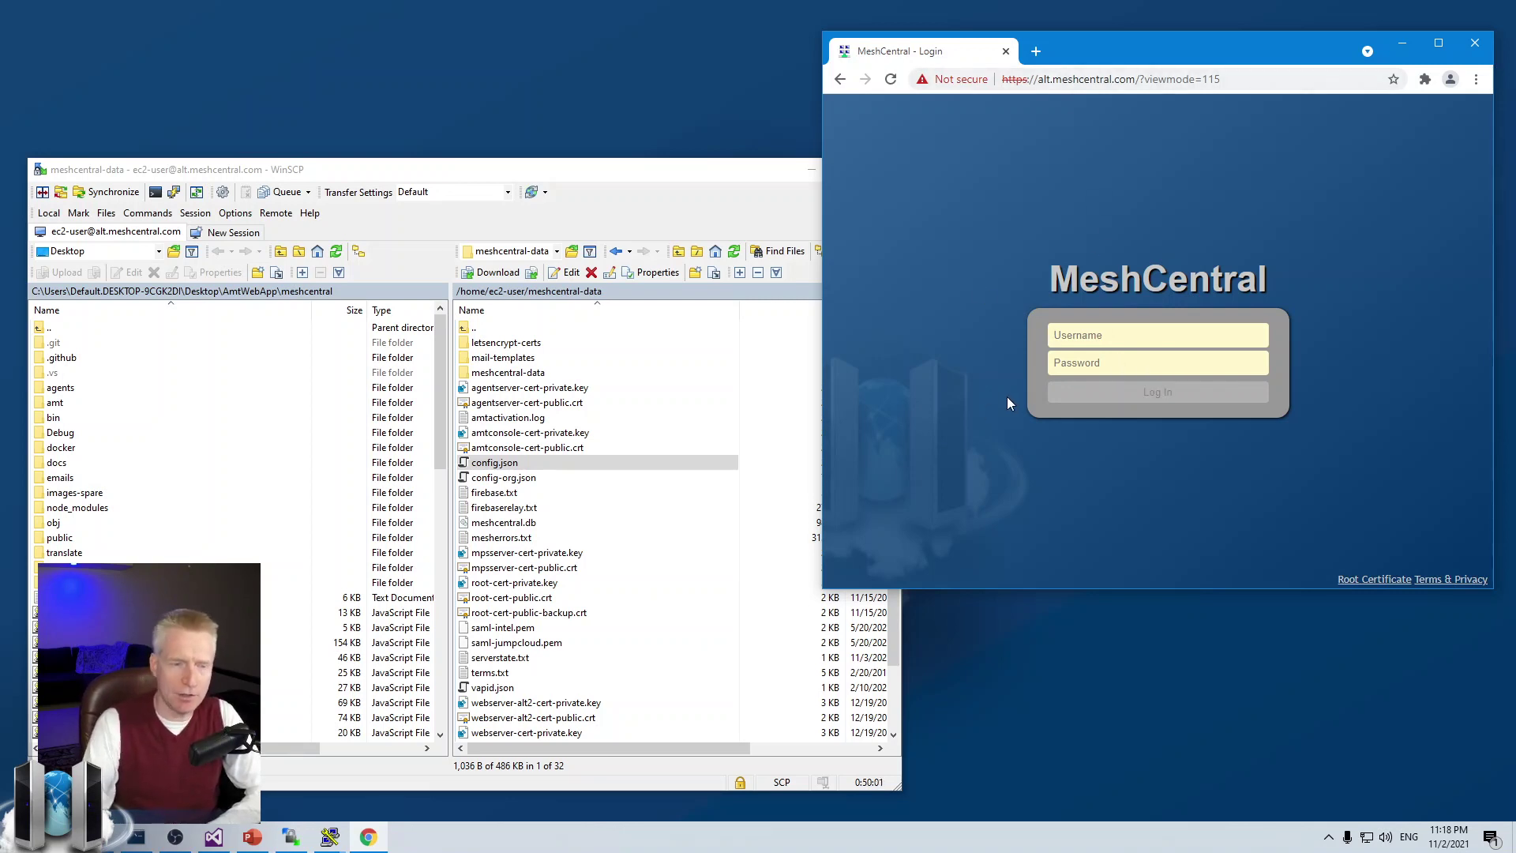
# - Change "production" from false to true in config.json and save it to the server
pyautogui.doubleClick(494, 462)
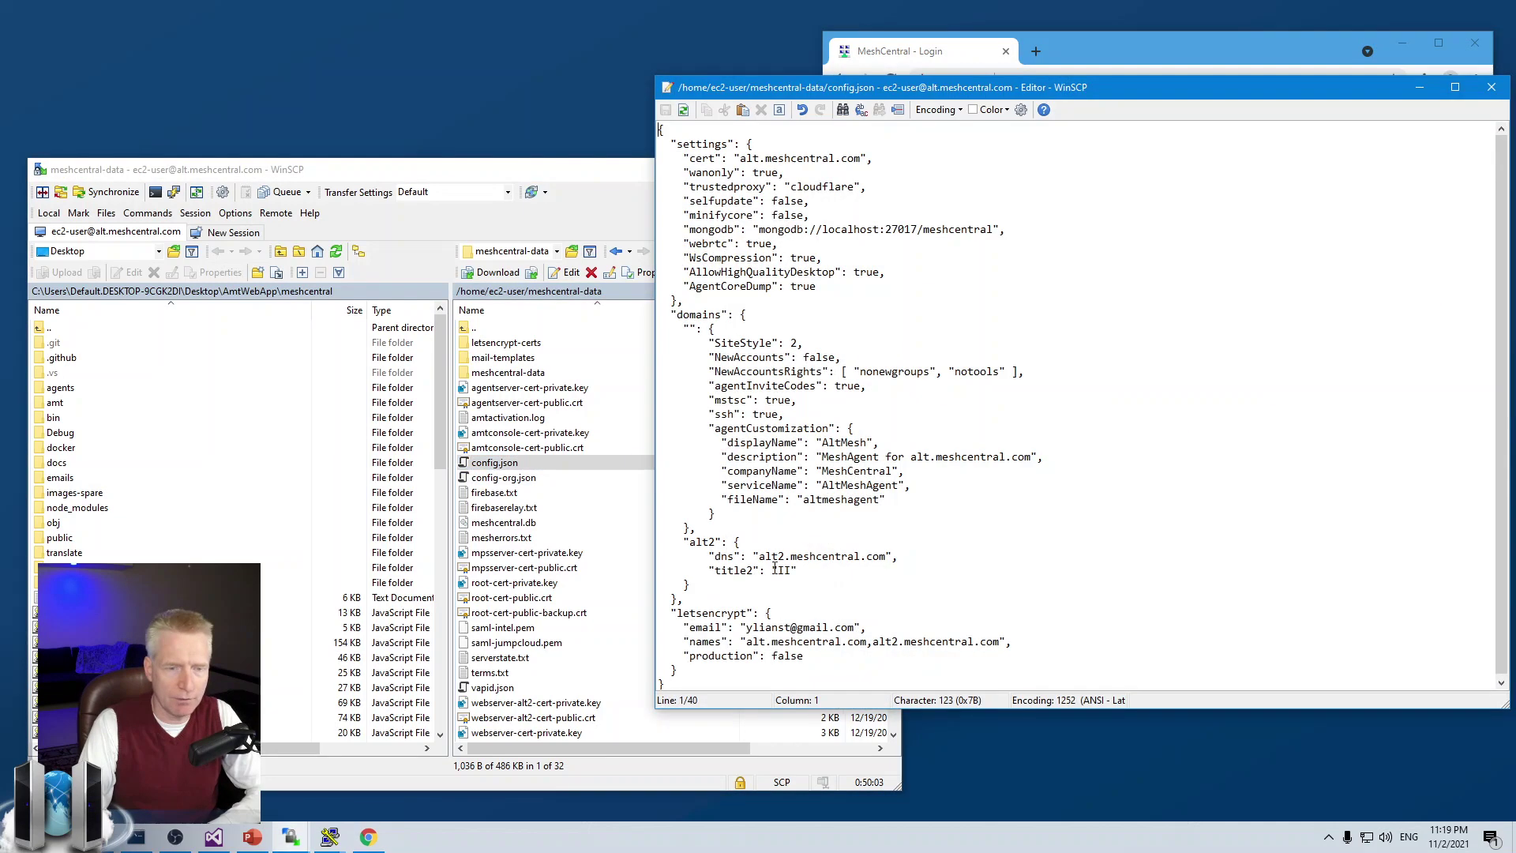
pyautogui.doubleClick(772, 654)
pyautogui.write('tru')
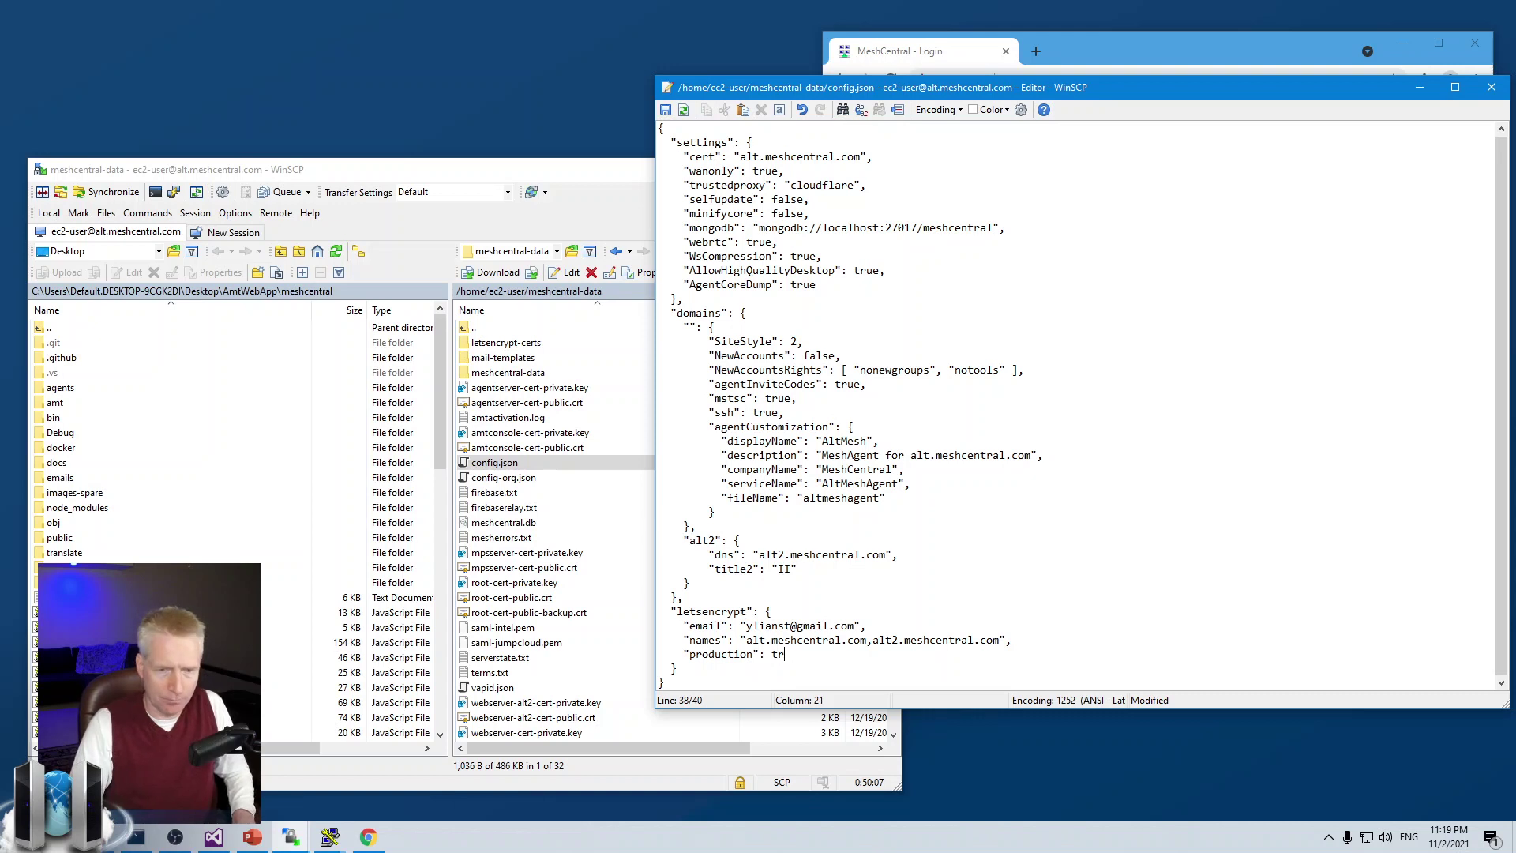
pyautogui.click(667, 113)
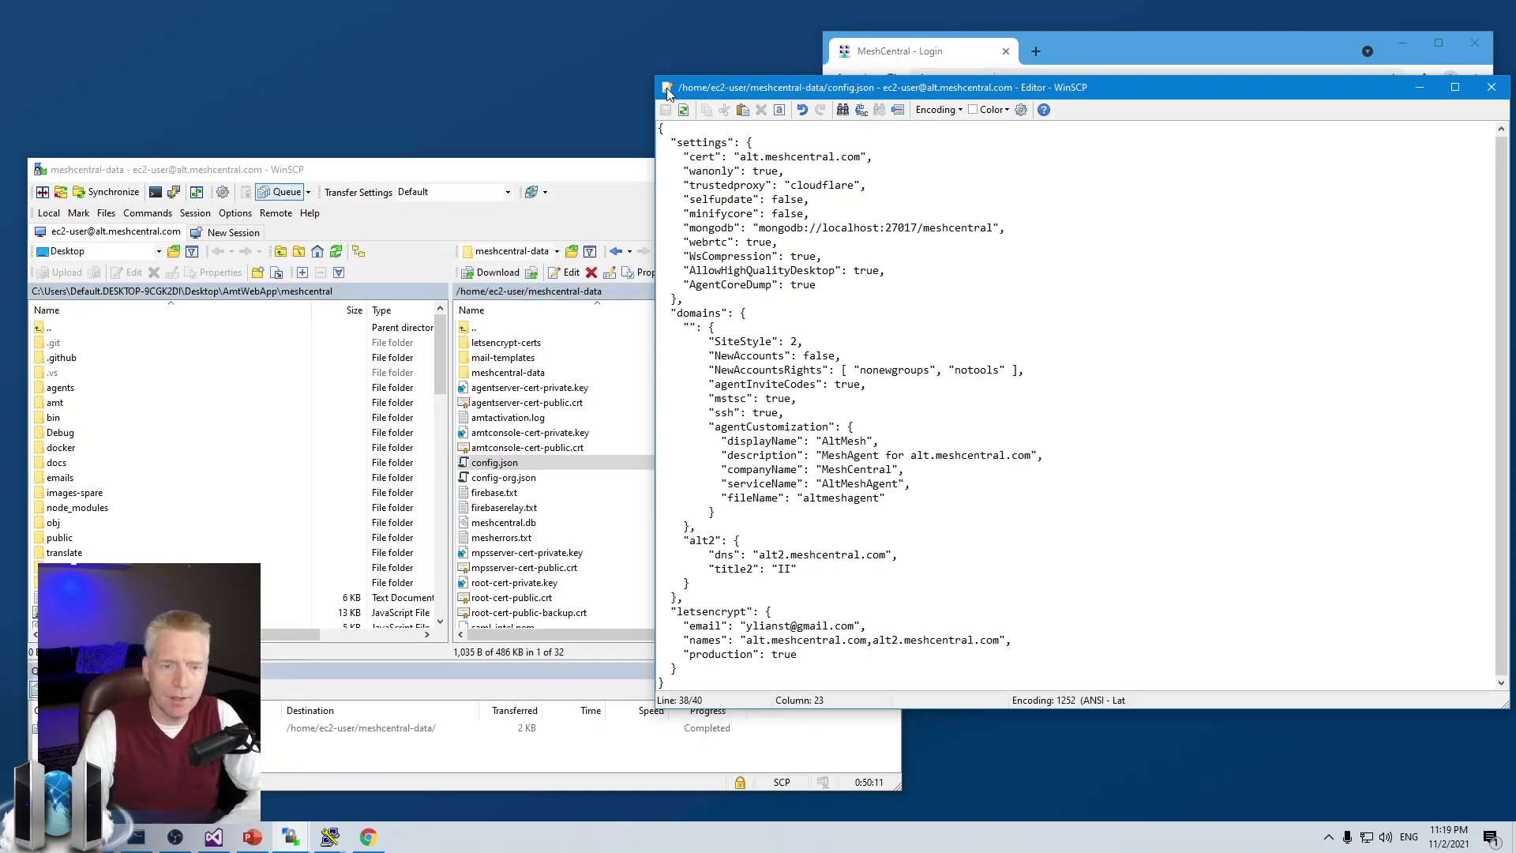
# - Close the editor and log back in as admin with password and security key
pyautogui.press('Escape')
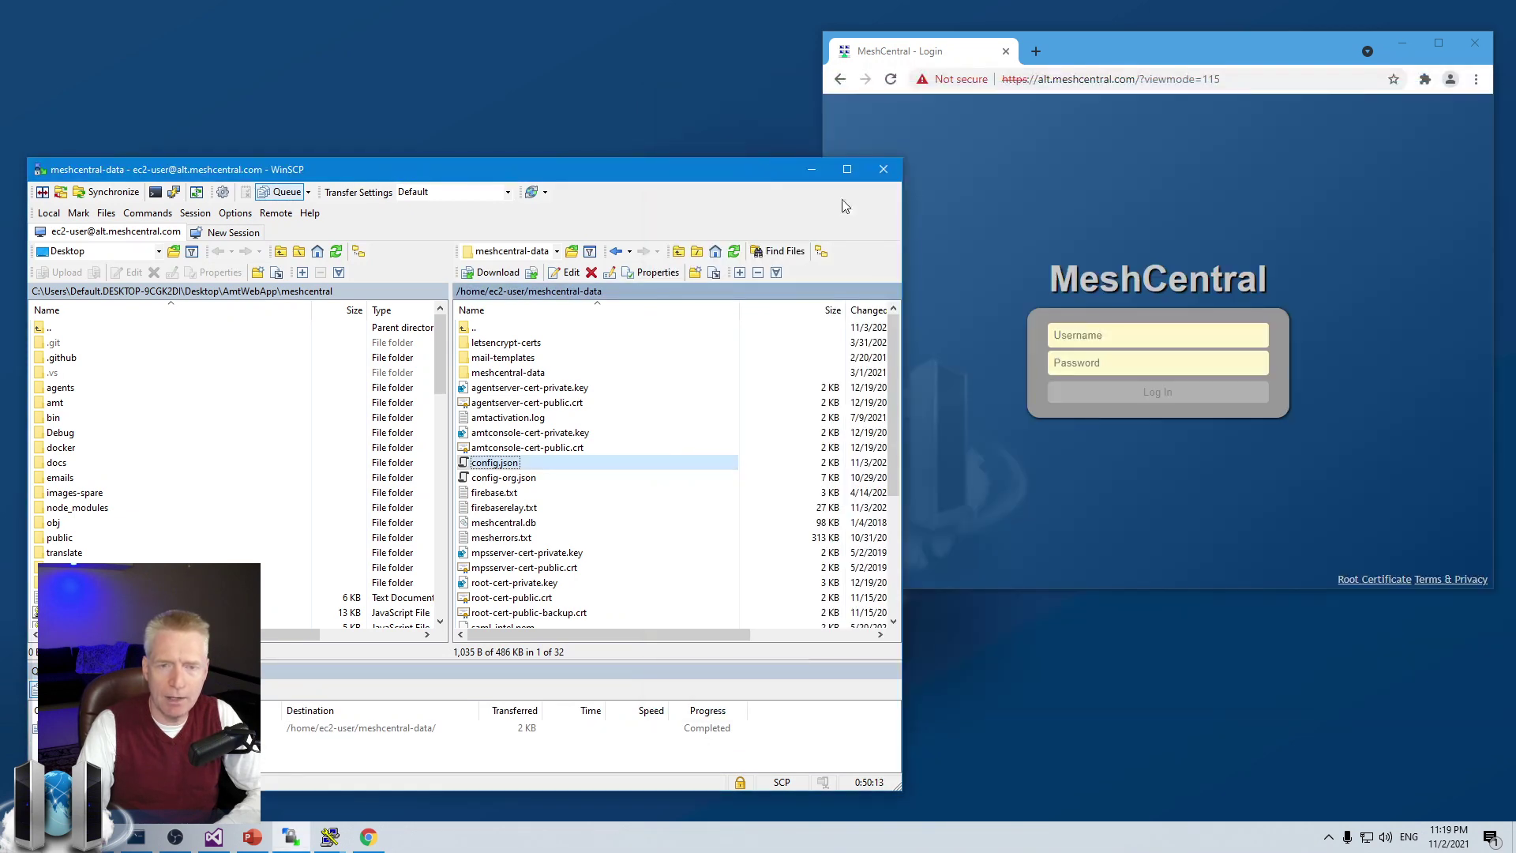
pyautogui.click(1069, 336)
pyautogui.write('admin')
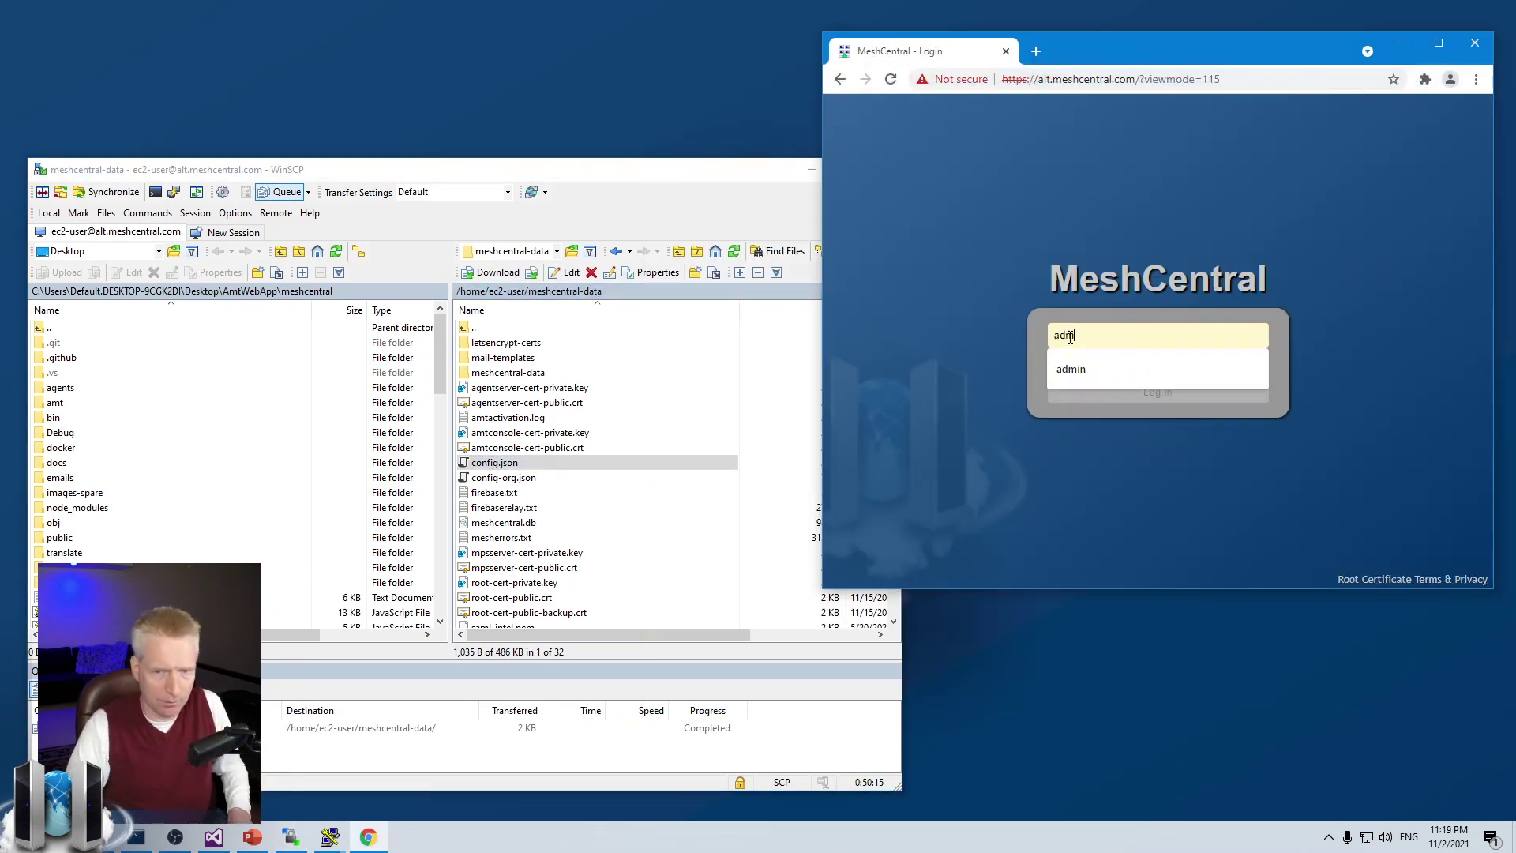
pyautogui.press('Tab')
pyautogui.write('••••')
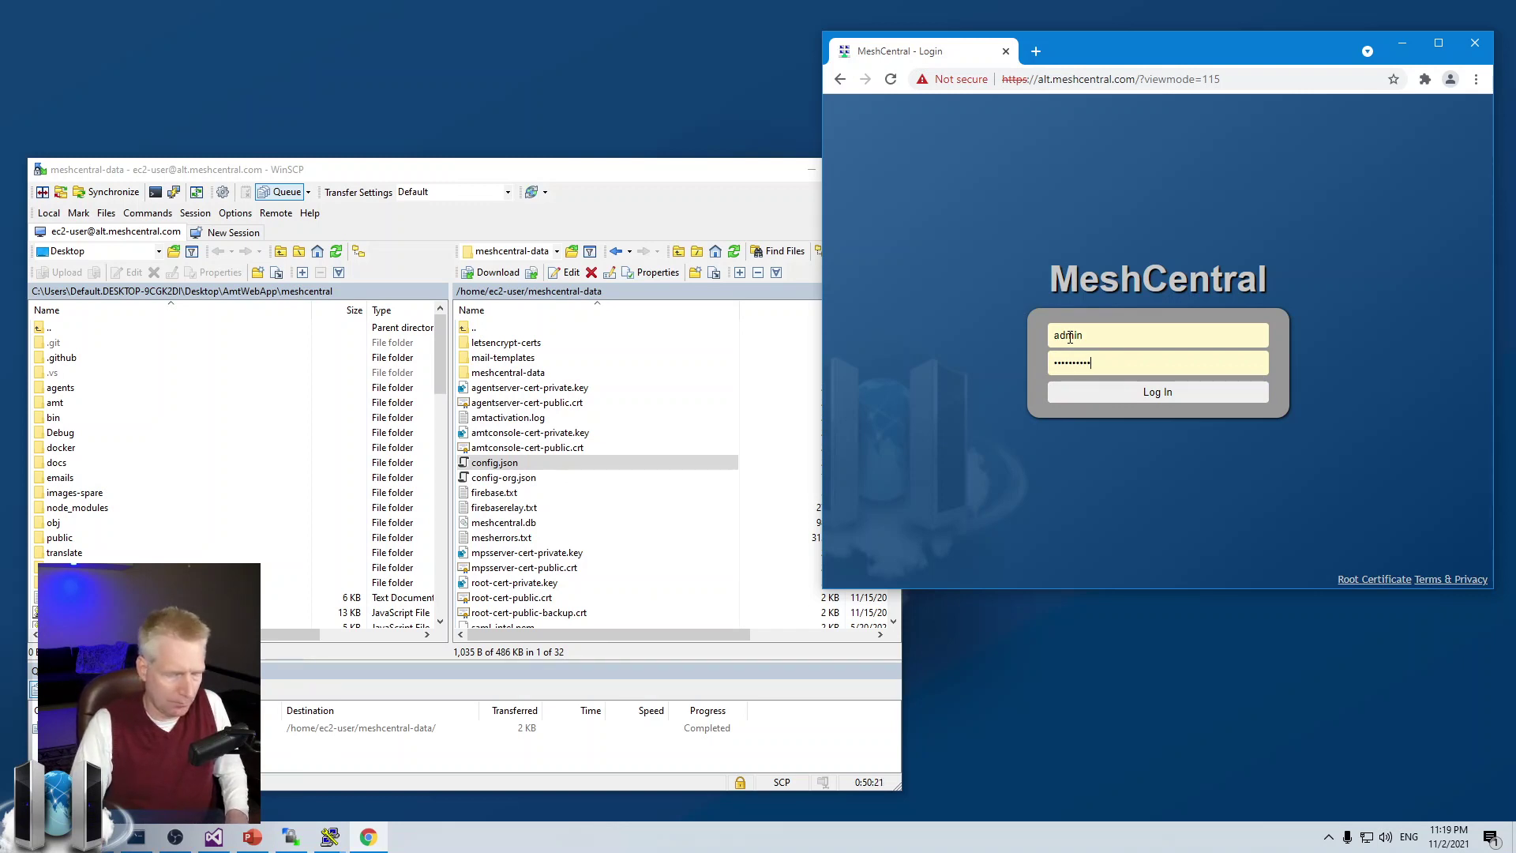
pyautogui.press('Return')
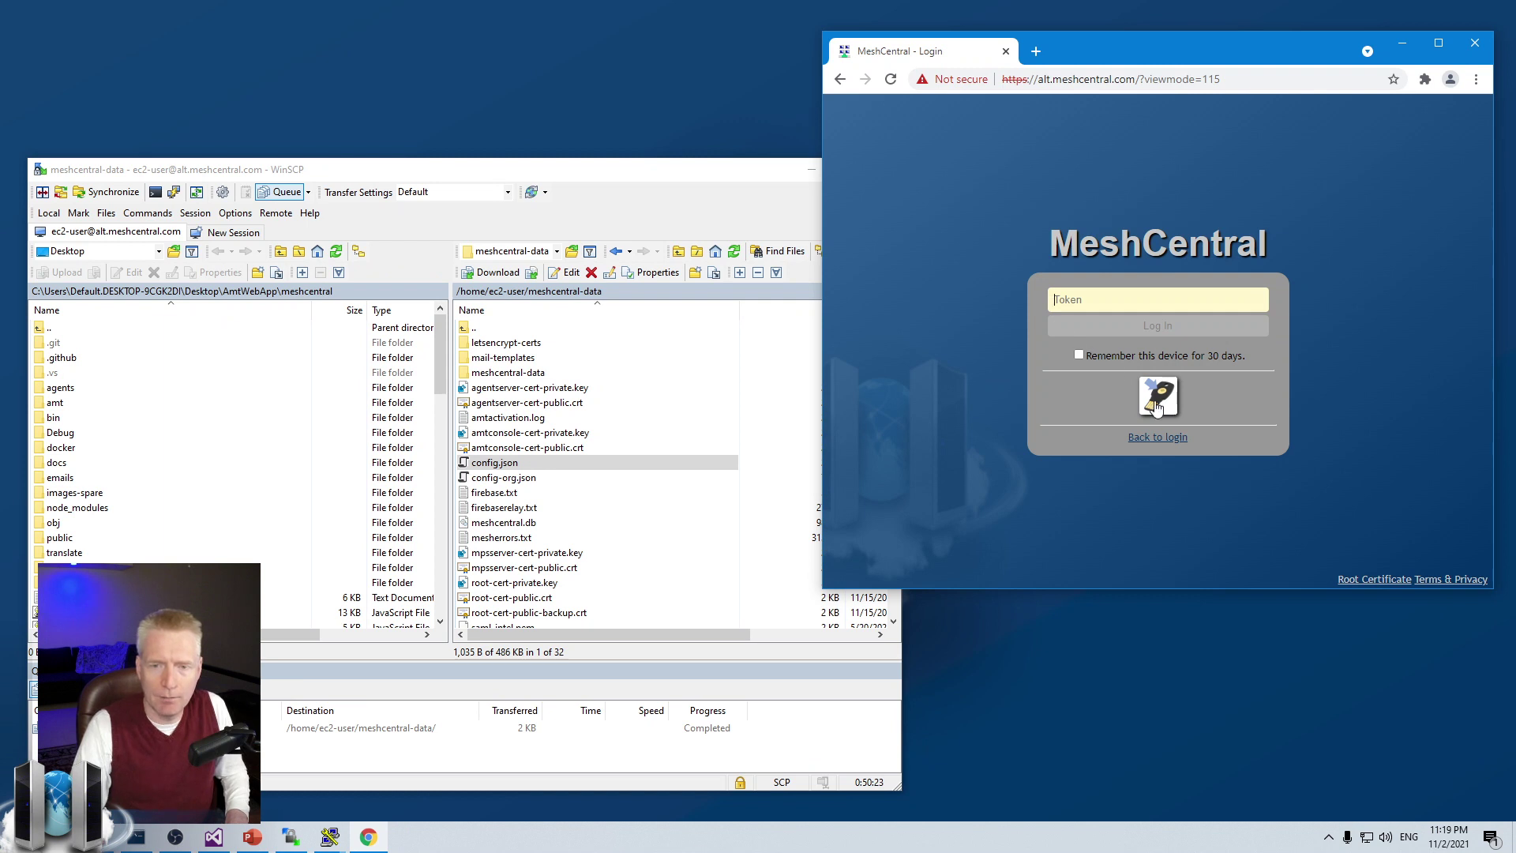
pyautogui.click(1158, 405)
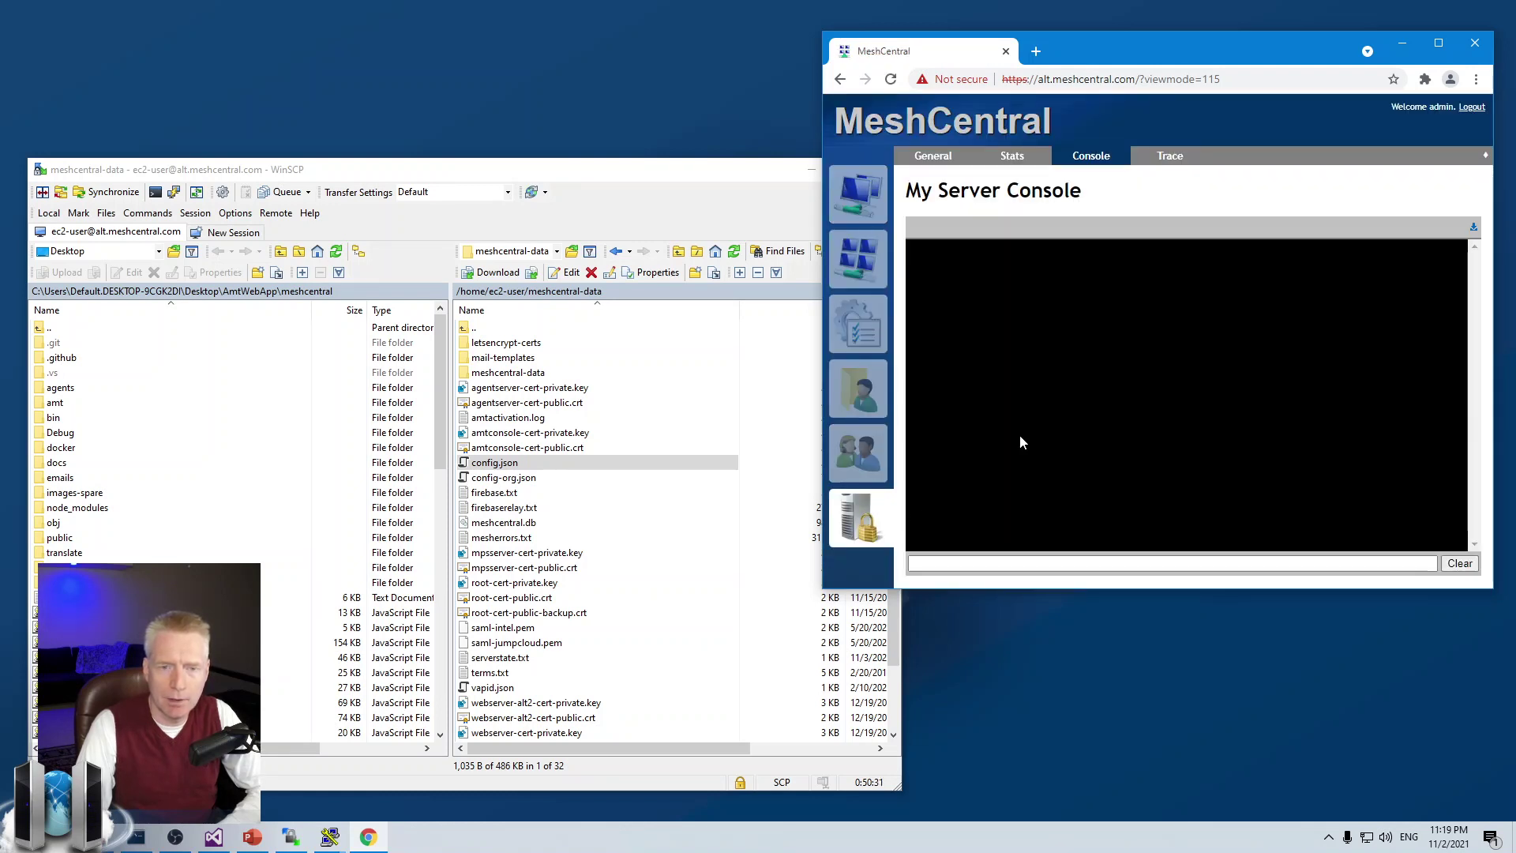
pyautogui.write('le')
# - Run le and review the certificate path, 89 days left and production false
pyautogui.press('Return')
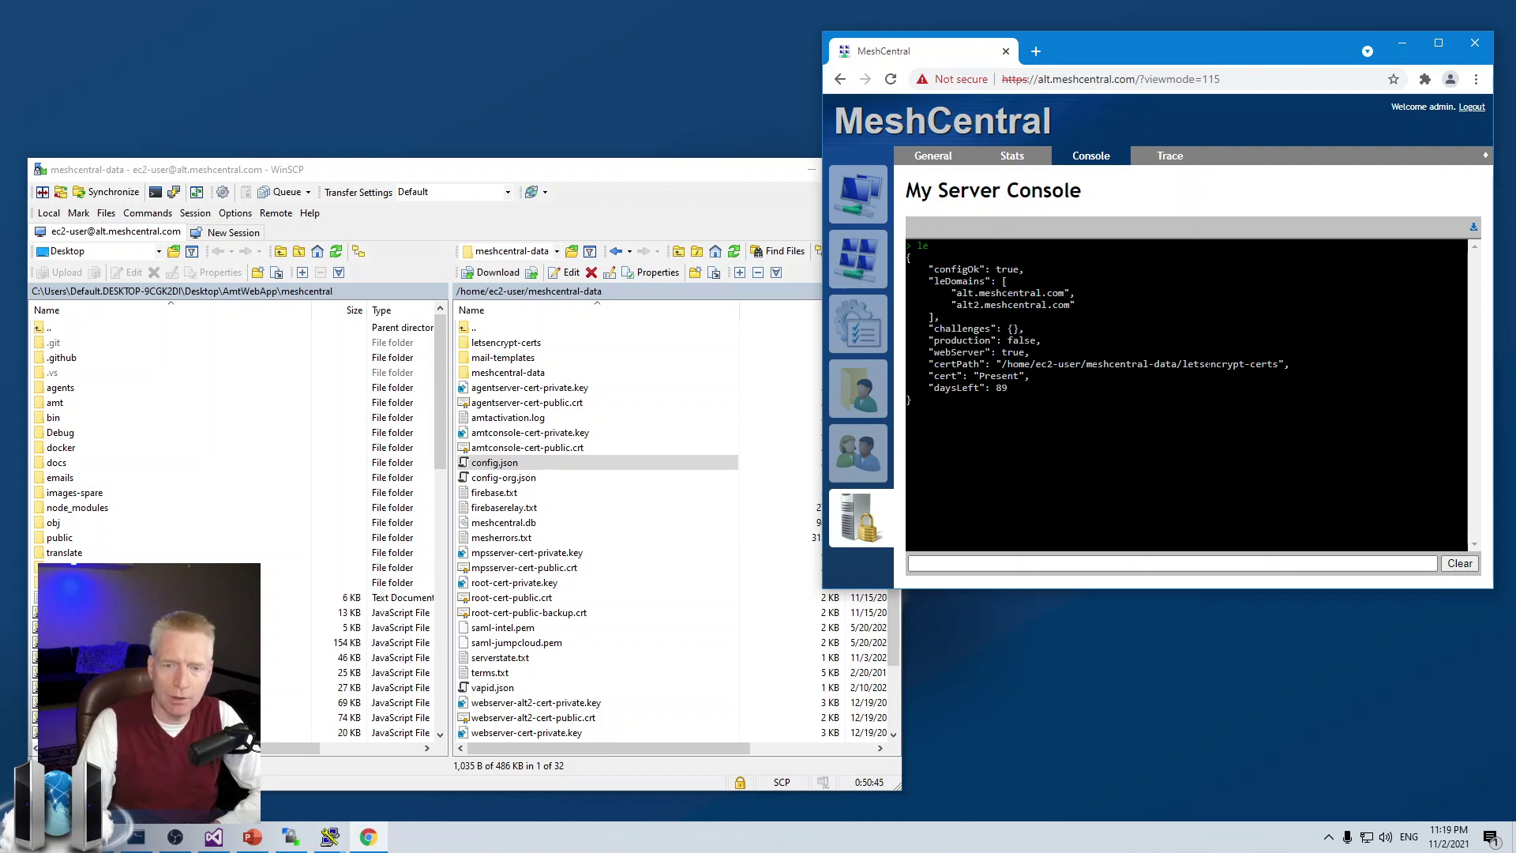
pyautogui.moveTo(1034, 353); pyautogui.dragTo(1182, 364)
pyautogui.click(1183, 364)
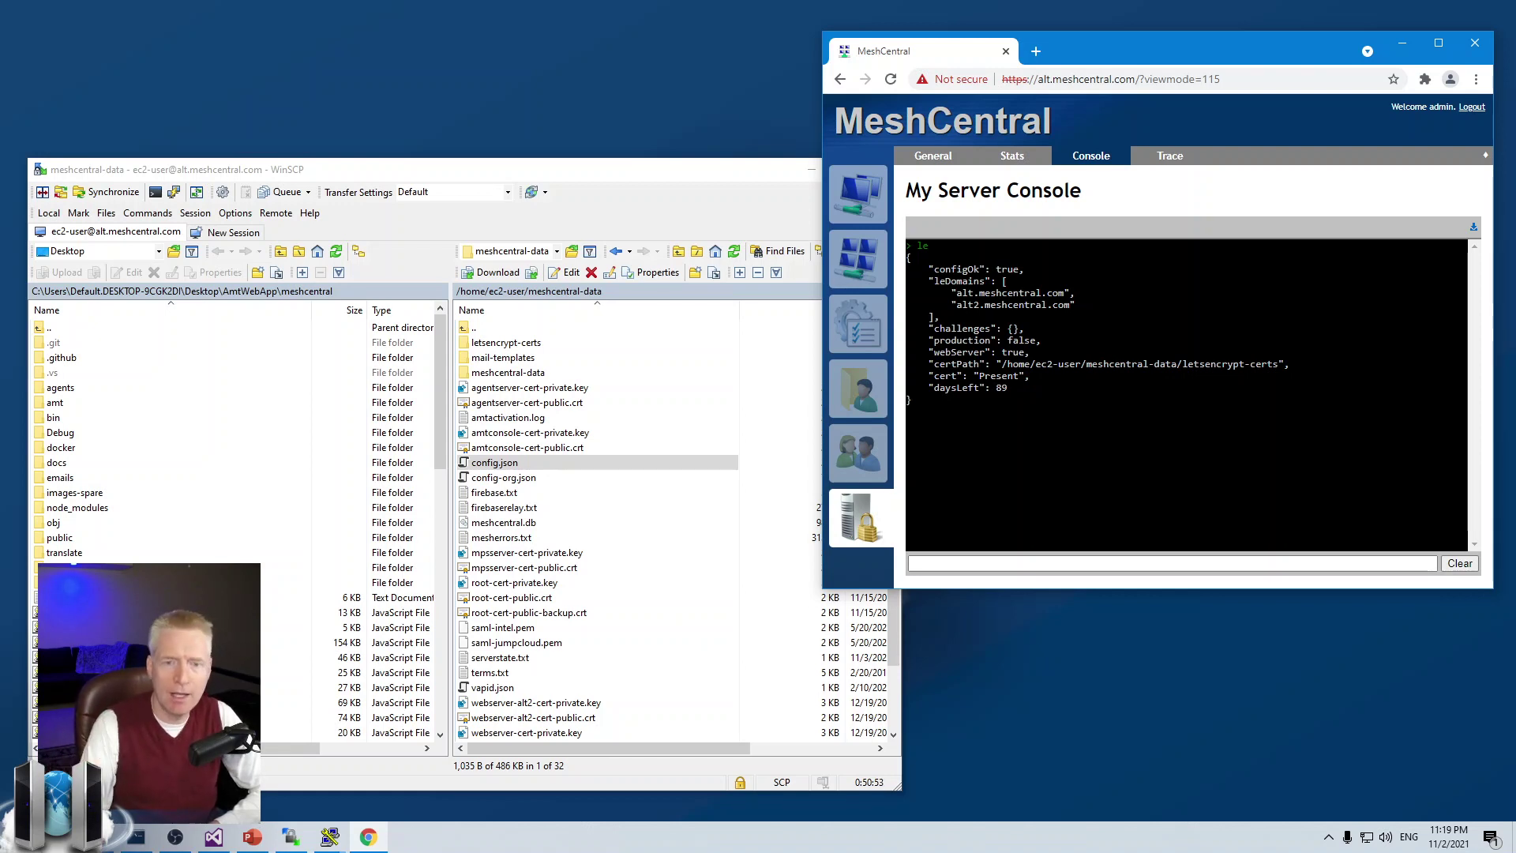
pyautogui.moveTo(938, 387); pyautogui.dragTo(1009, 384)
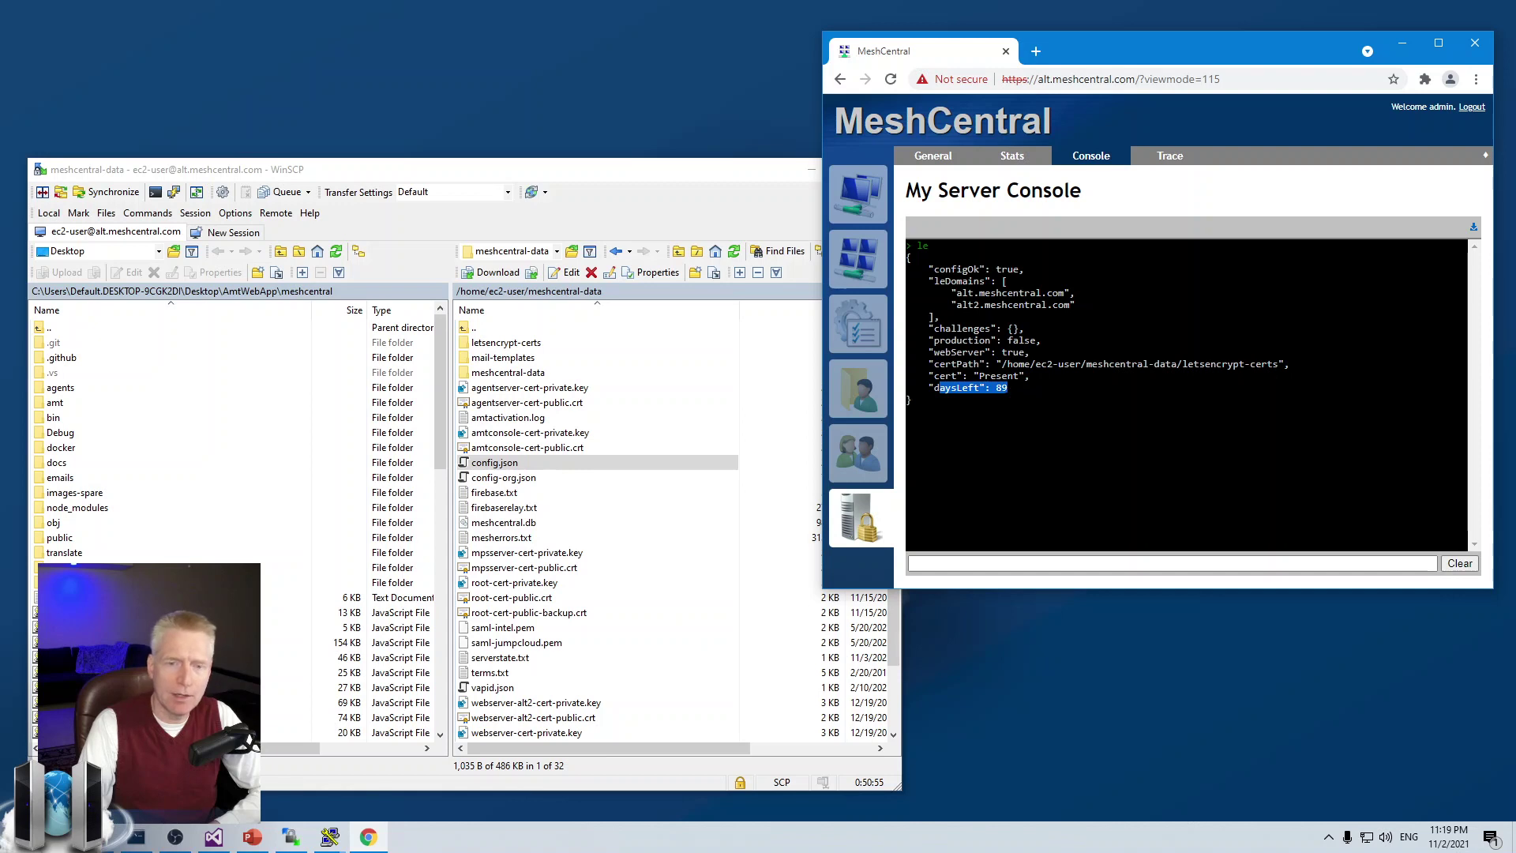
pyautogui.click(1049, 425)
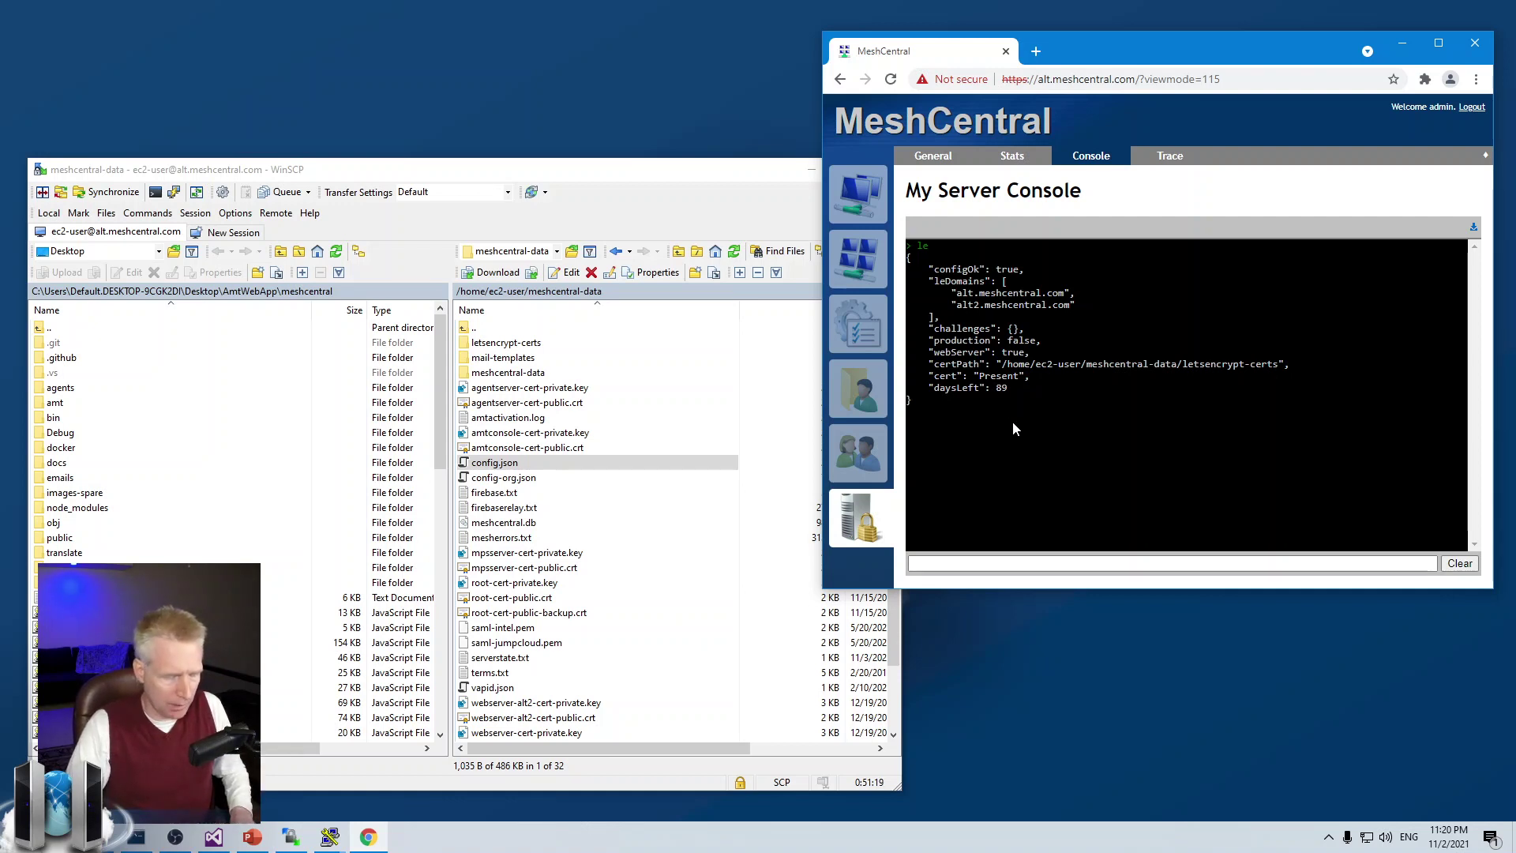
pyautogui.write('echeck')
# - Run lecheck, returning CertOK, and leevents to list certificate events
pyautogui.press('Return')
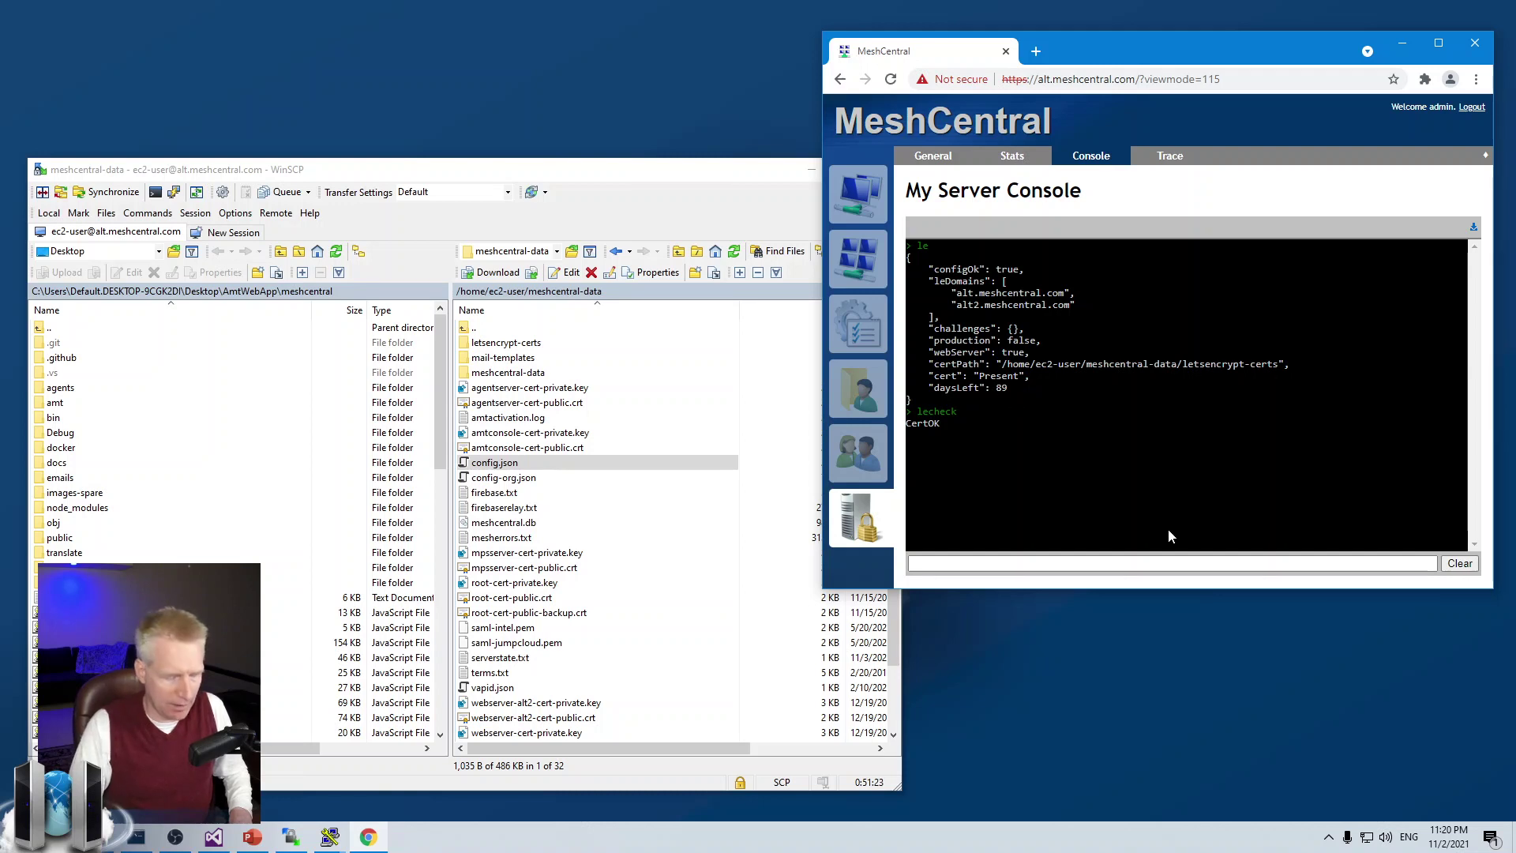
pyautogui.write('leece')
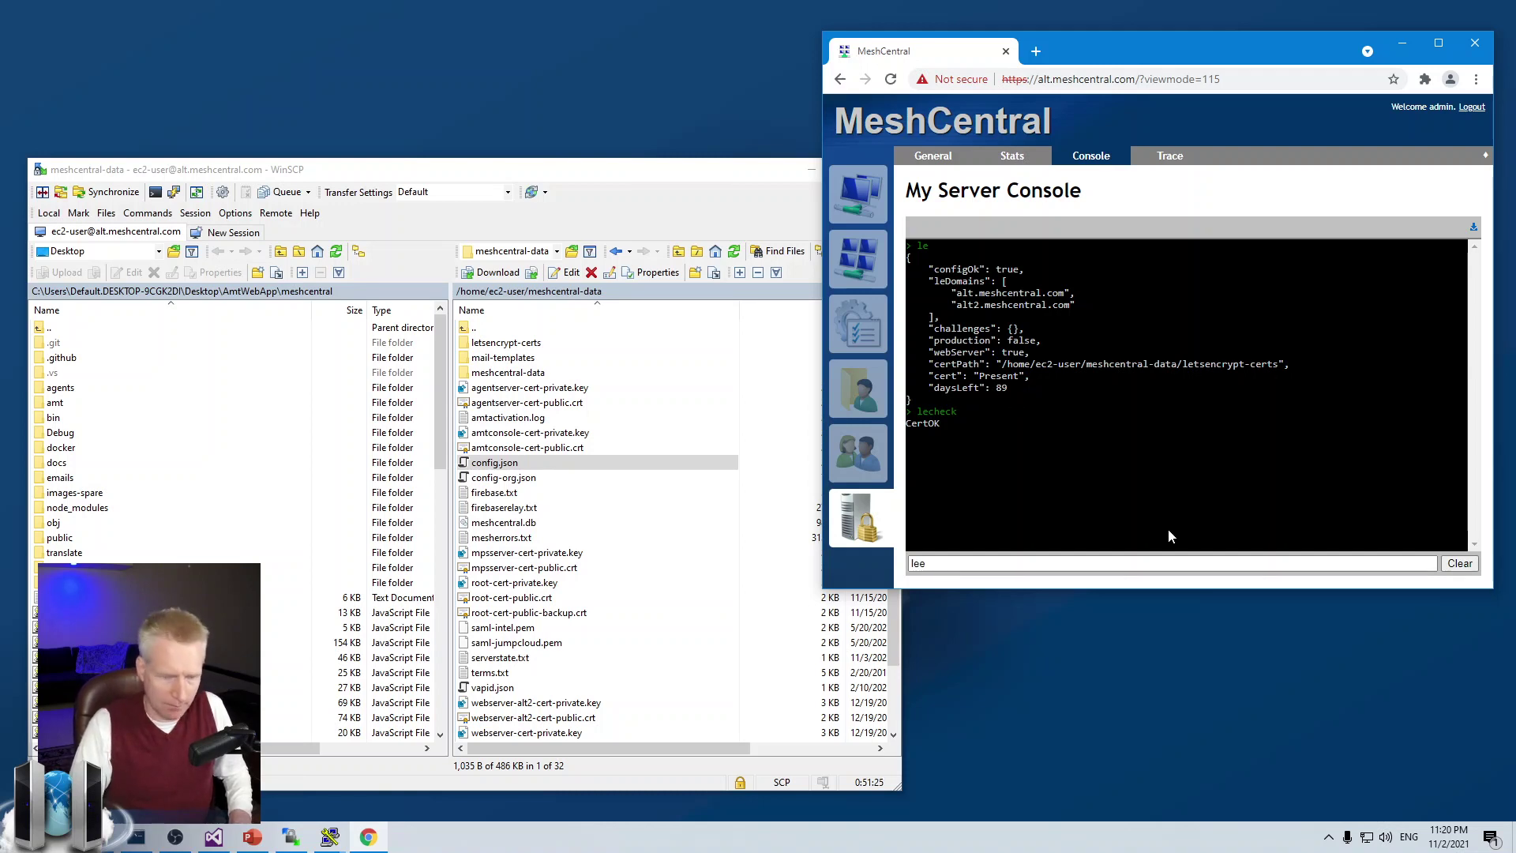
pyautogui.press('BackSpace')
pyautogui.press('BackSpace')
pyautogui.write('vents')
pyautogui.press('Return')
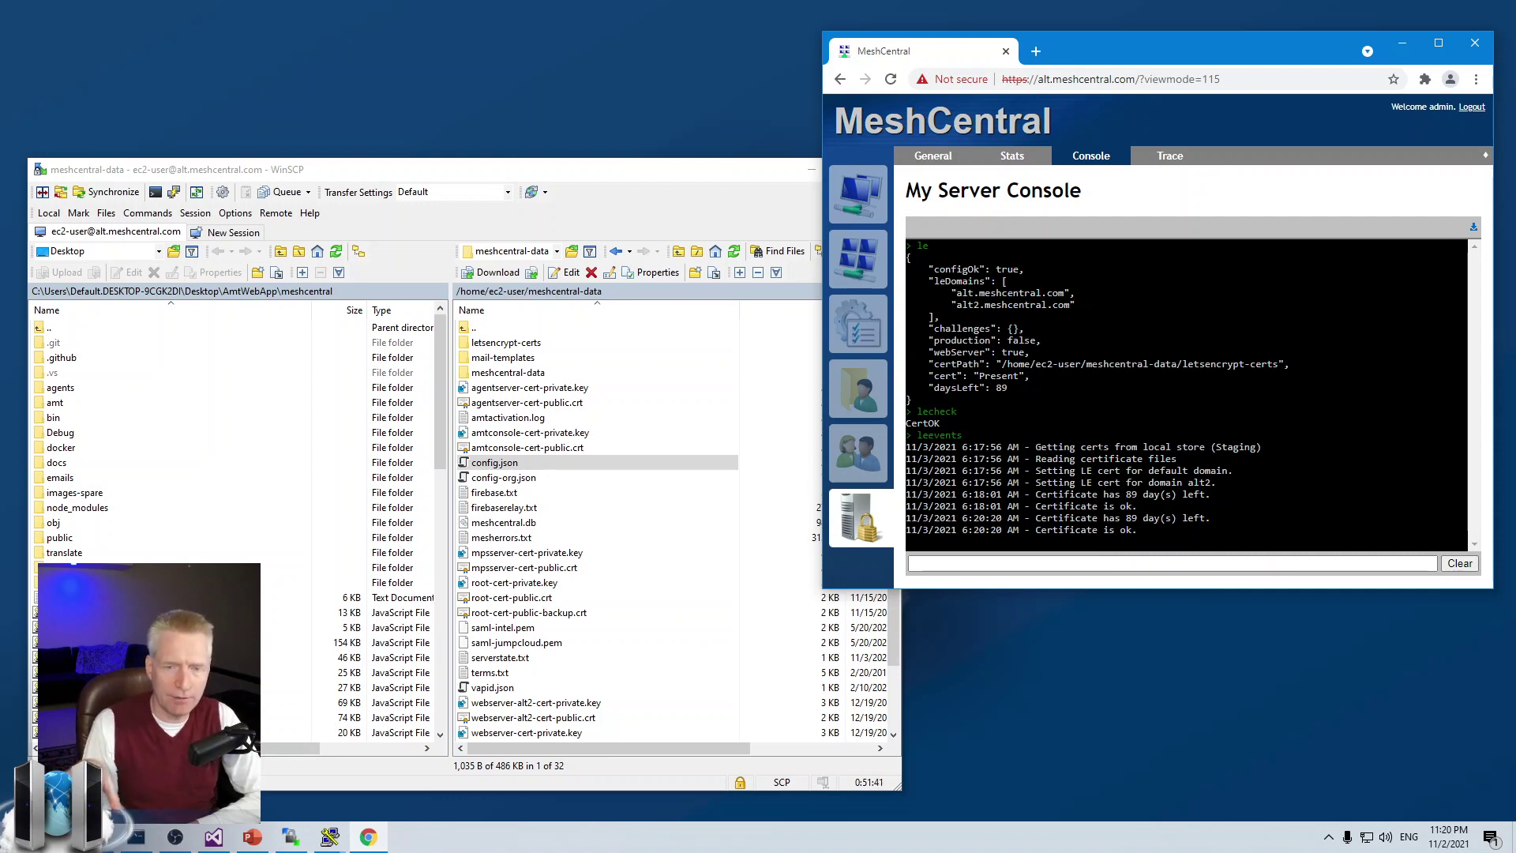
# - Browse the letsencrypt-certs folder in WinSCP to see production and staging certificates
pyautogui.doubleClick(507, 343)
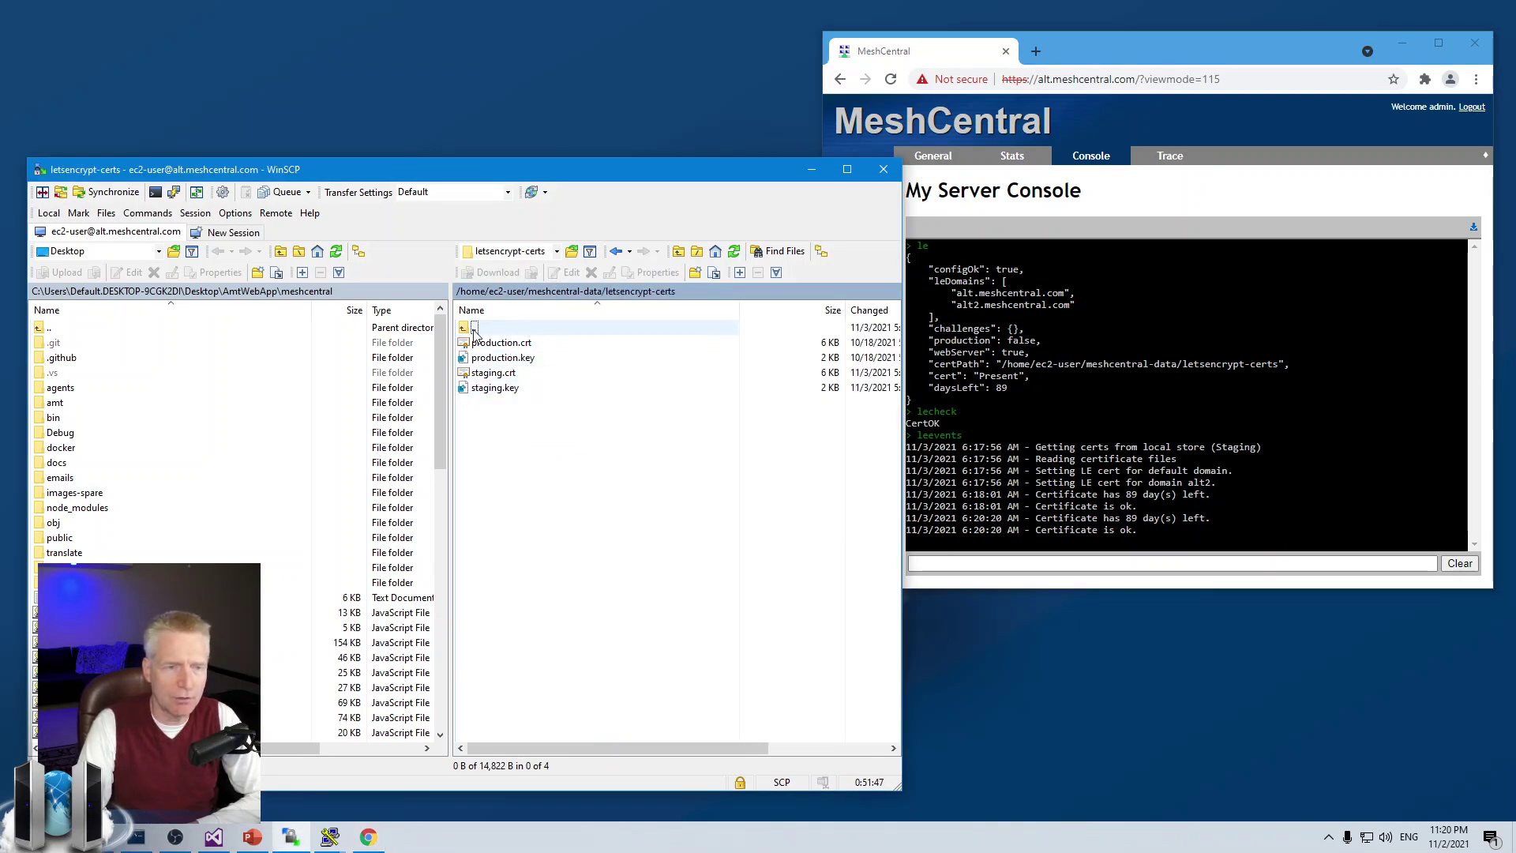
pyautogui.doubleClick(498, 329)
pyautogui.doubleClick(508, 342)
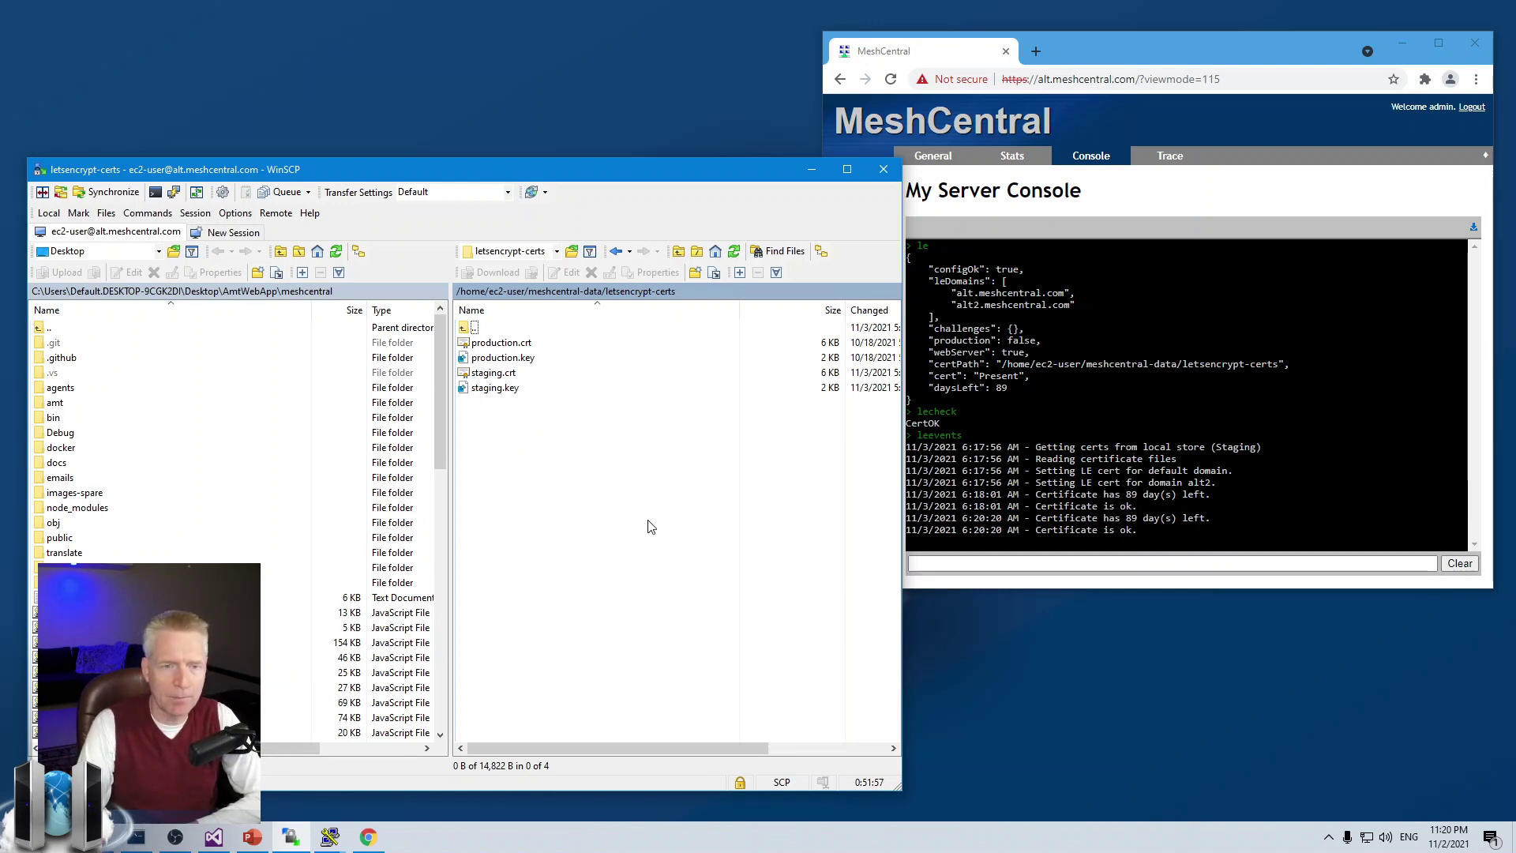
# - Reopen config.json to confirm production is true, then run resetserver
pyautogui.click(596, 291)
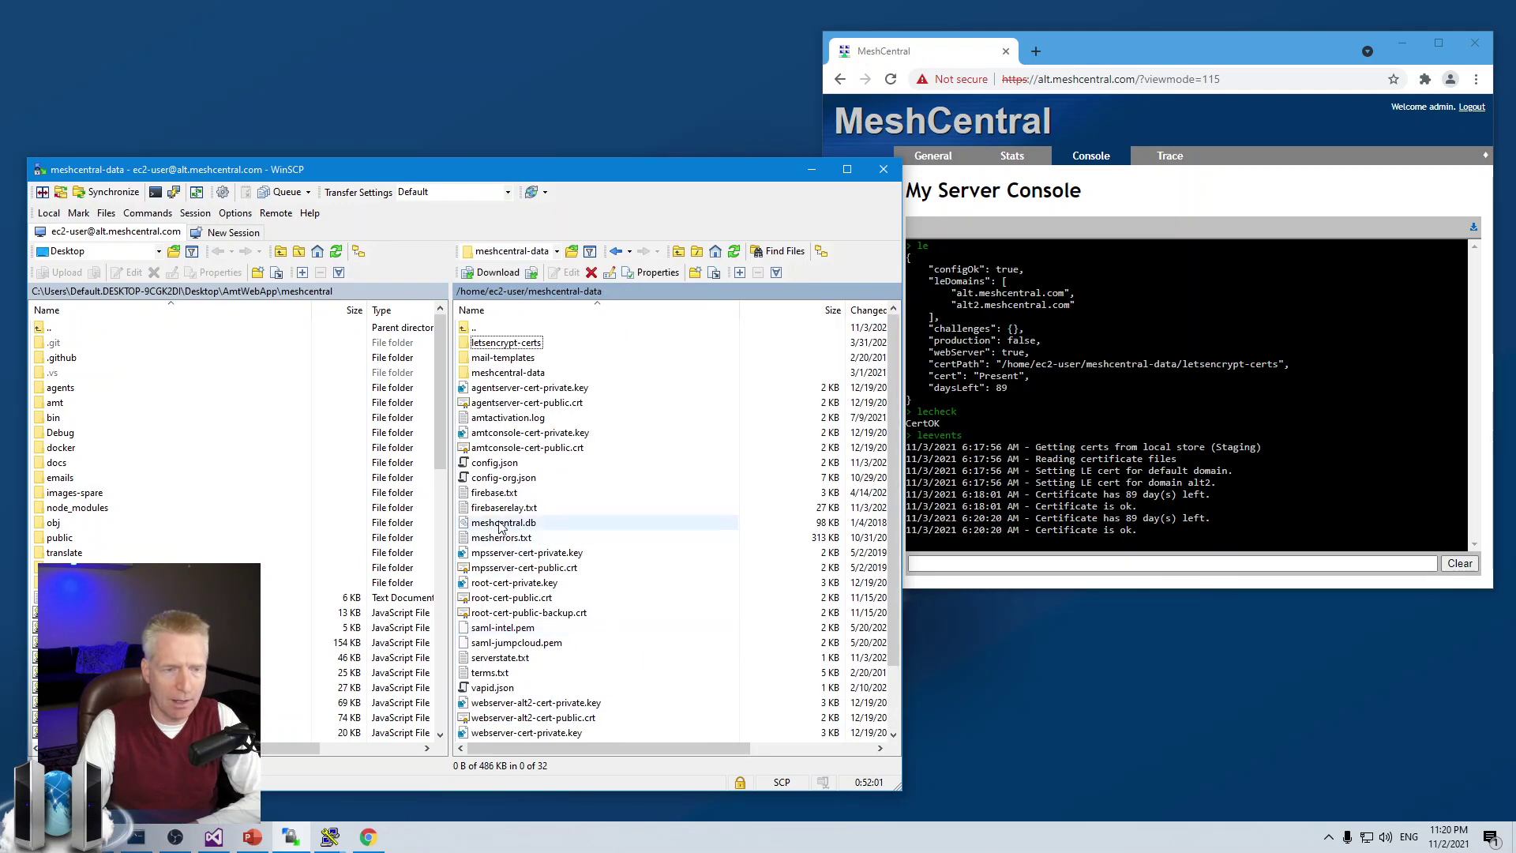
pyautogui.doubleClick(496, 462)
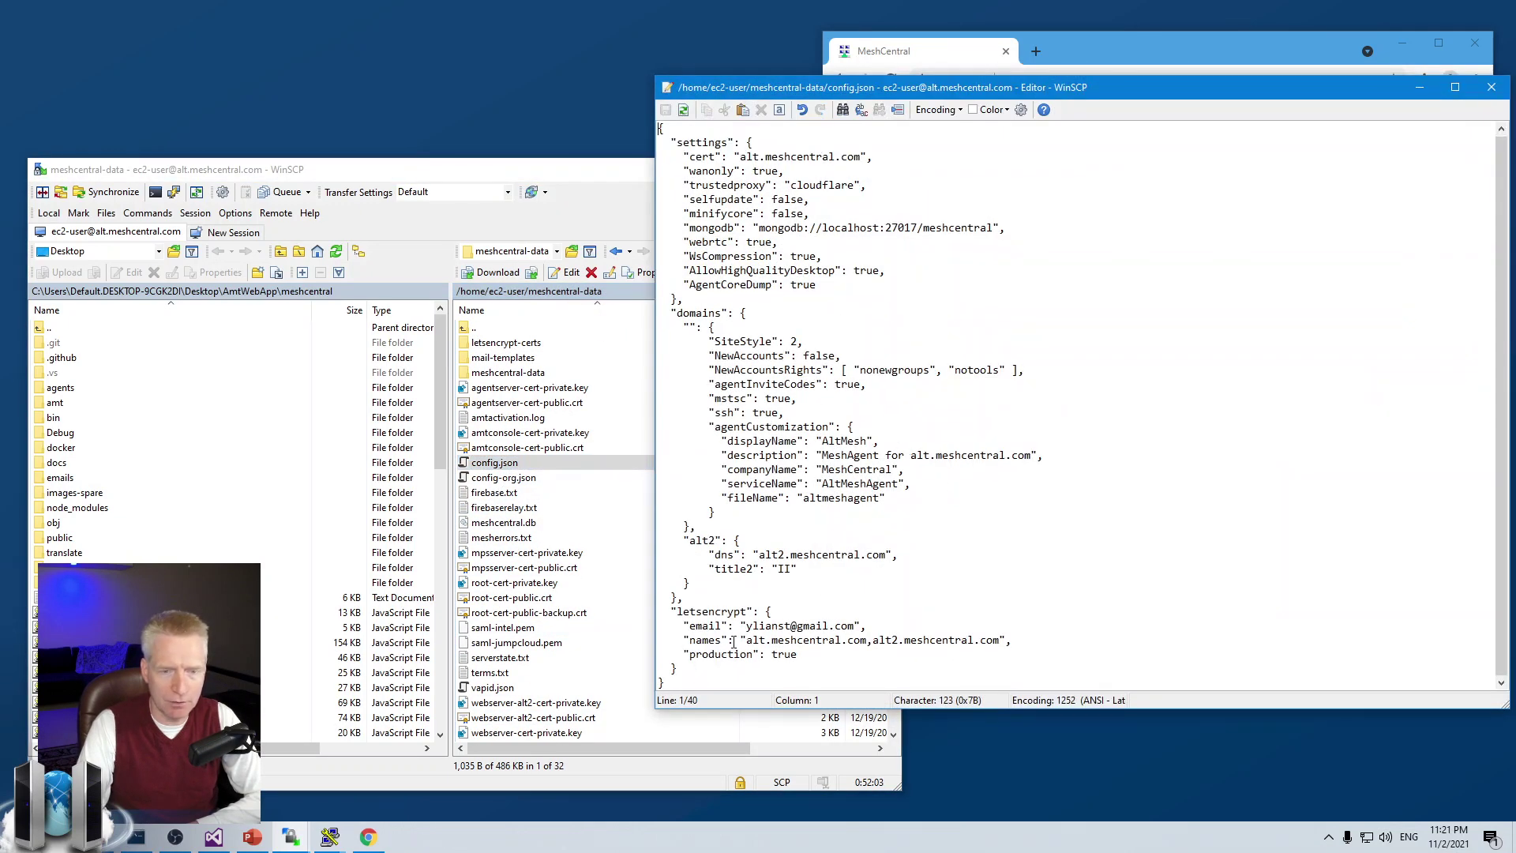
pyautogui.moveTo(720, 653); pyautogui.dragTo(802, 654)
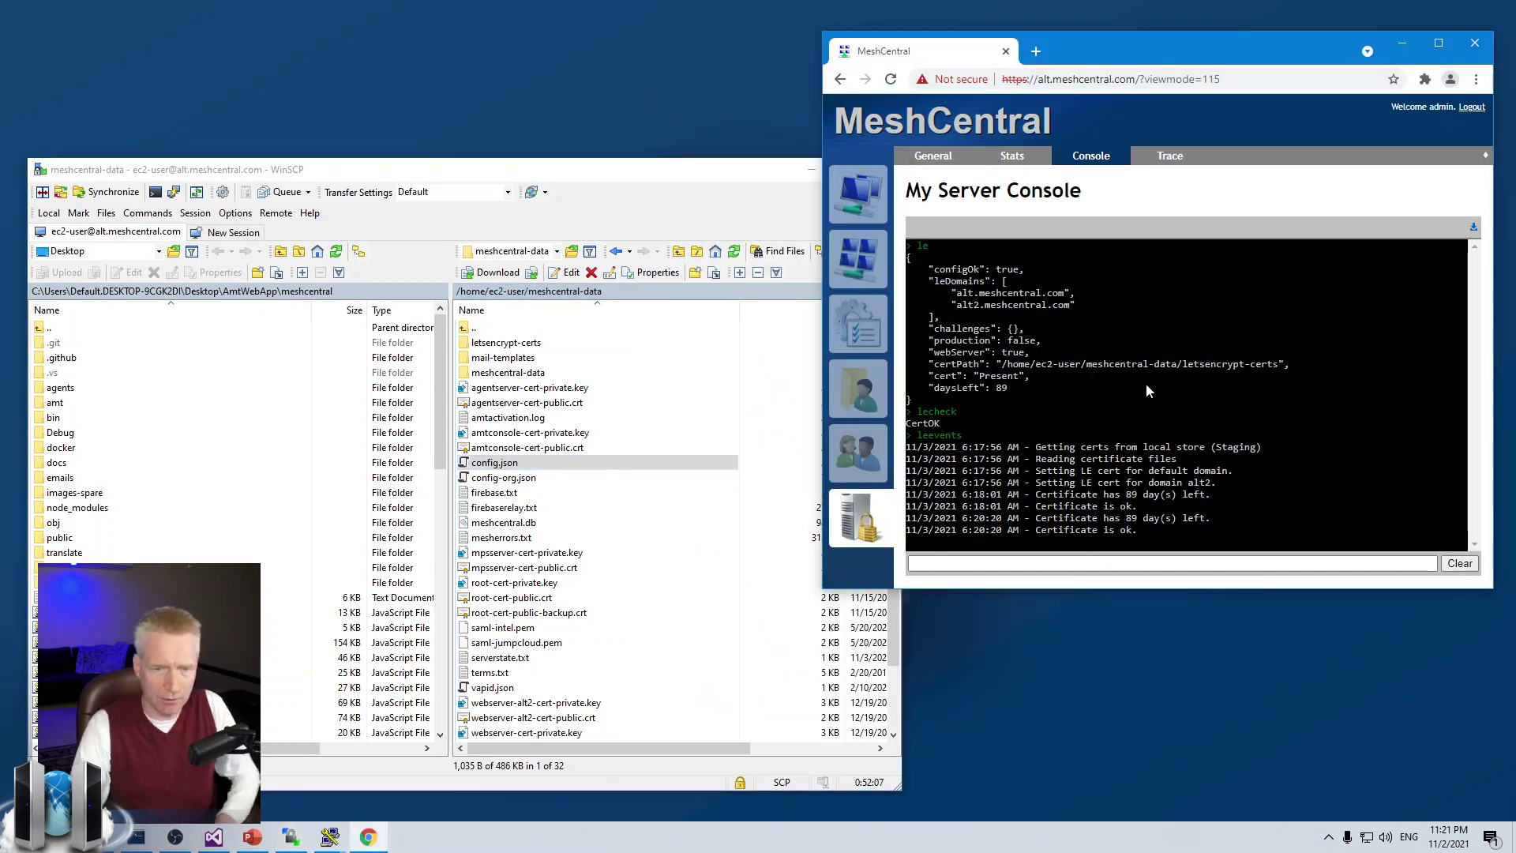
pyautogui.write('resets')
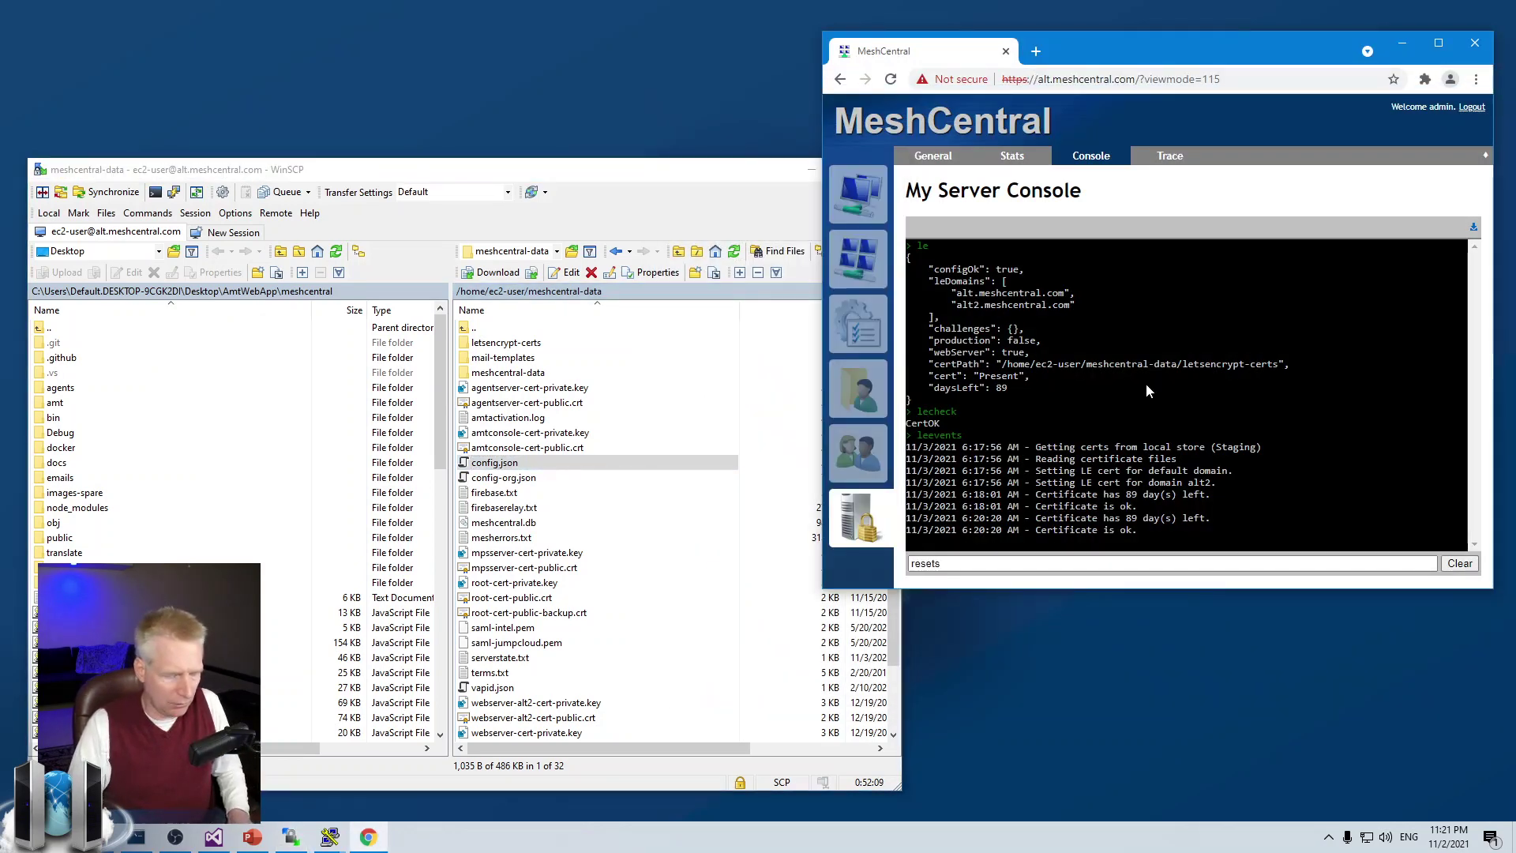
pyautogui.write('erver')
pyautogui.press('Return')
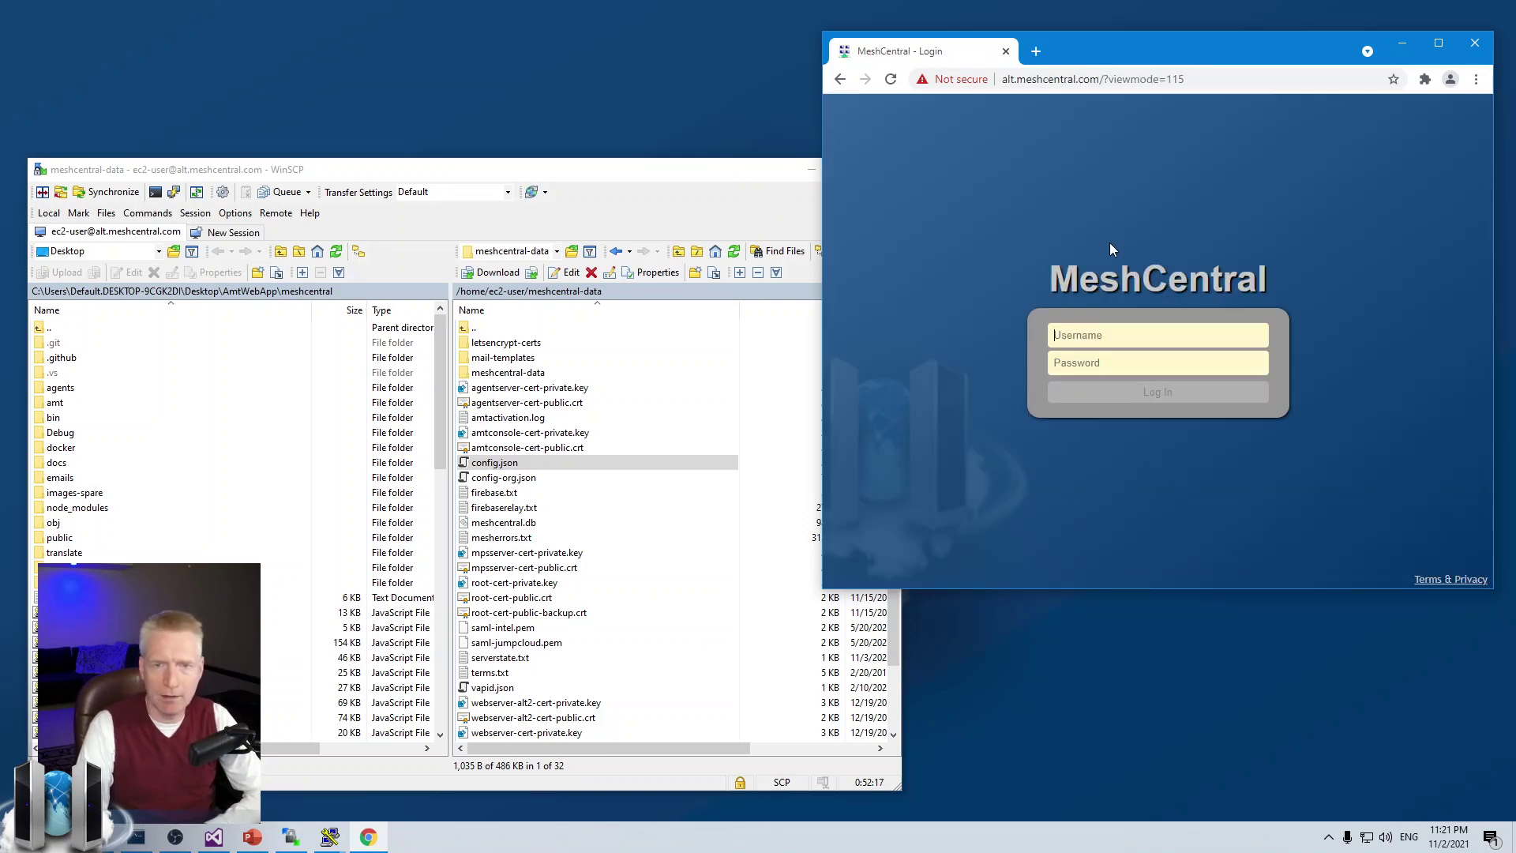
# - Reload the login page, review config.json again, and check the site's connection info
pyautogui.click(894, 82)
pyautogui.click(901, 86)
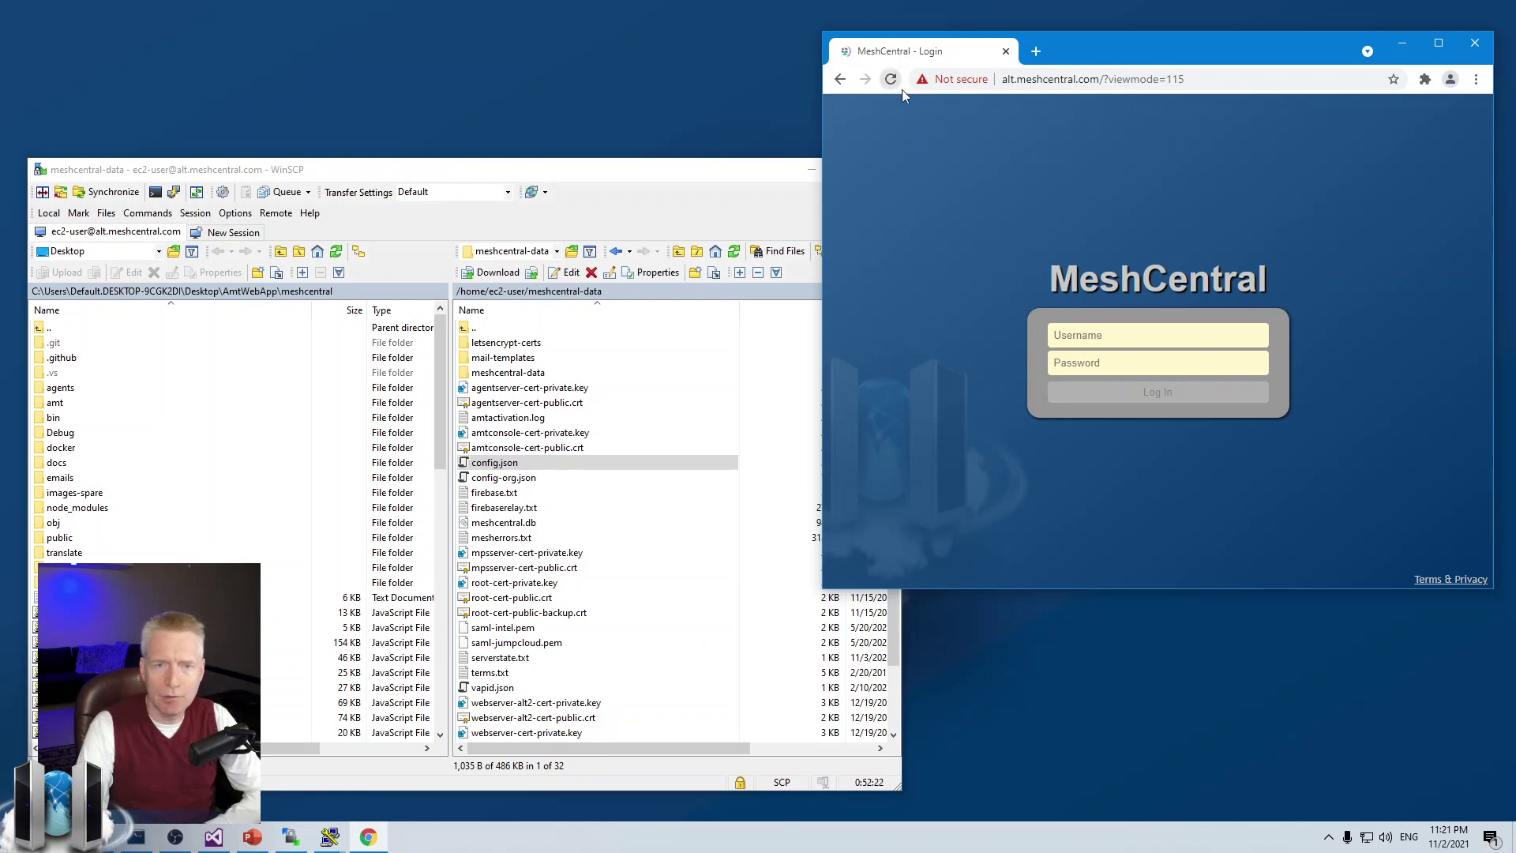
pyautogui.doubleClick(521, 463)
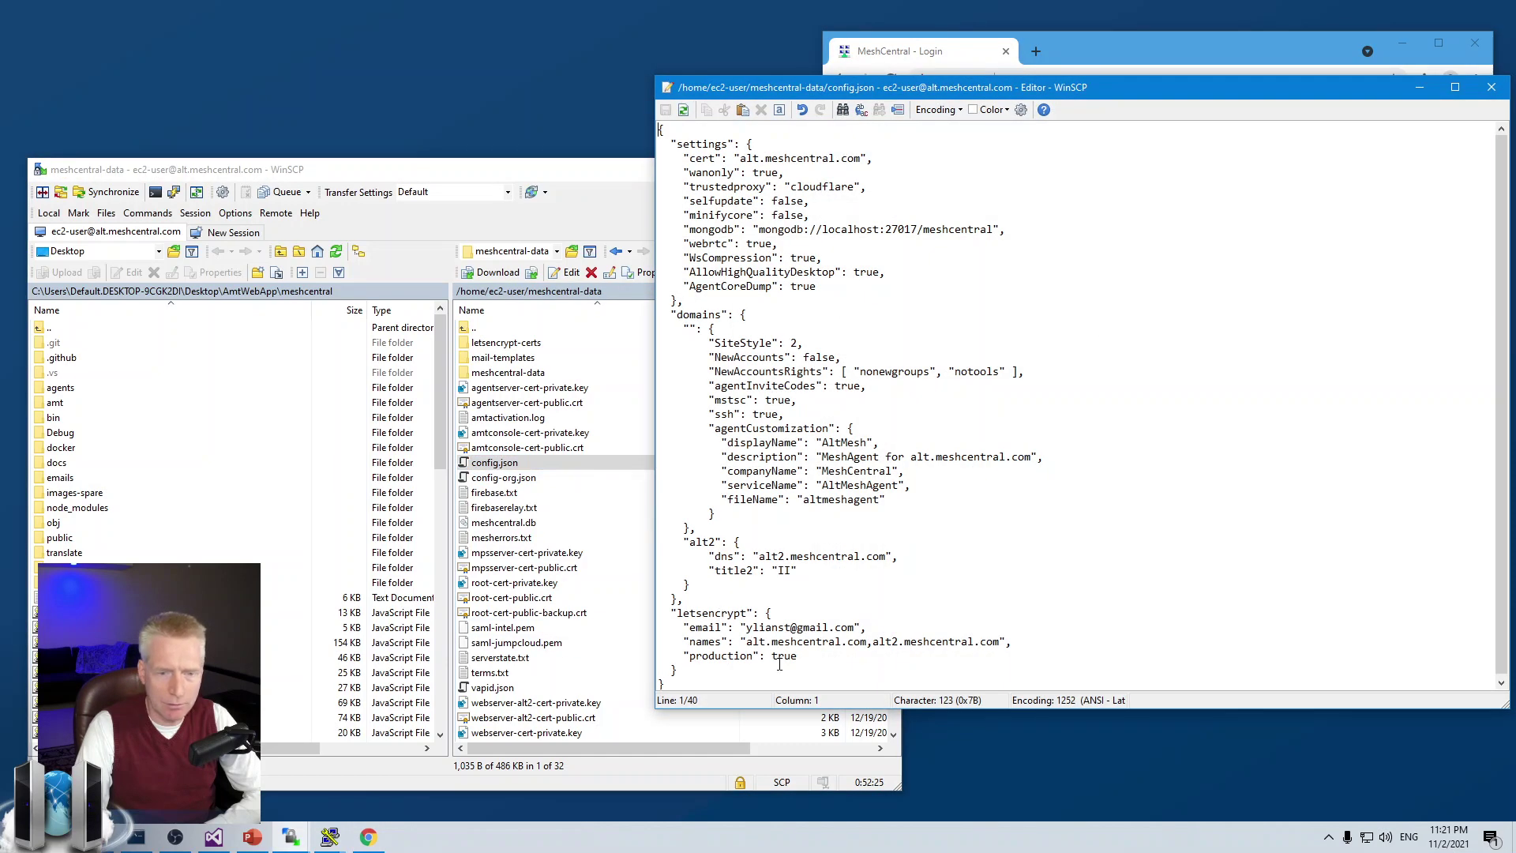
pyautogui.doubleClick(666, 86)
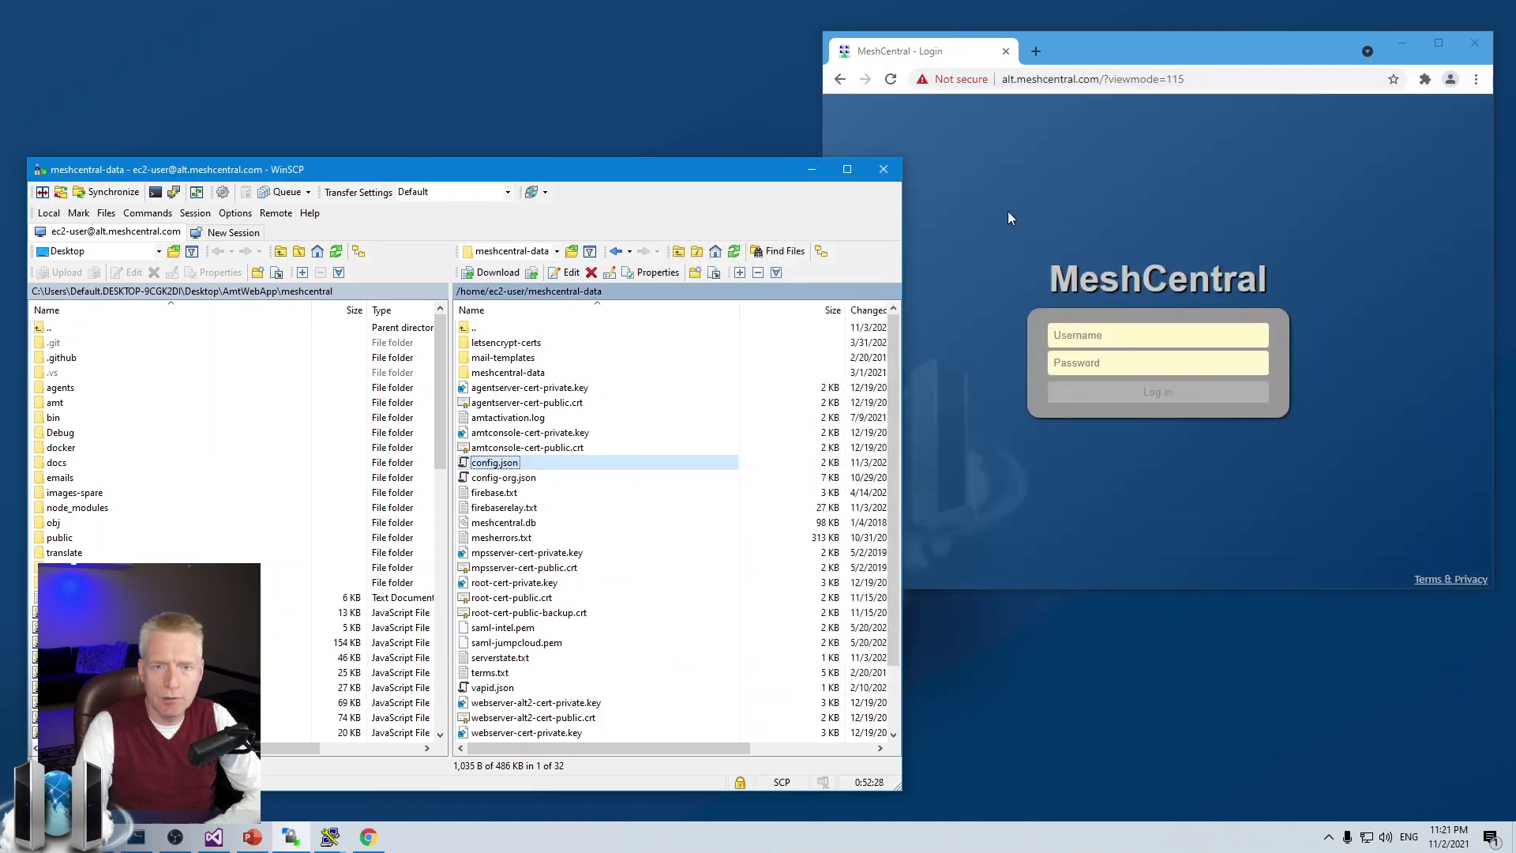
pyautogui.click(1008, 214)
pyautogui.click(962, 82)
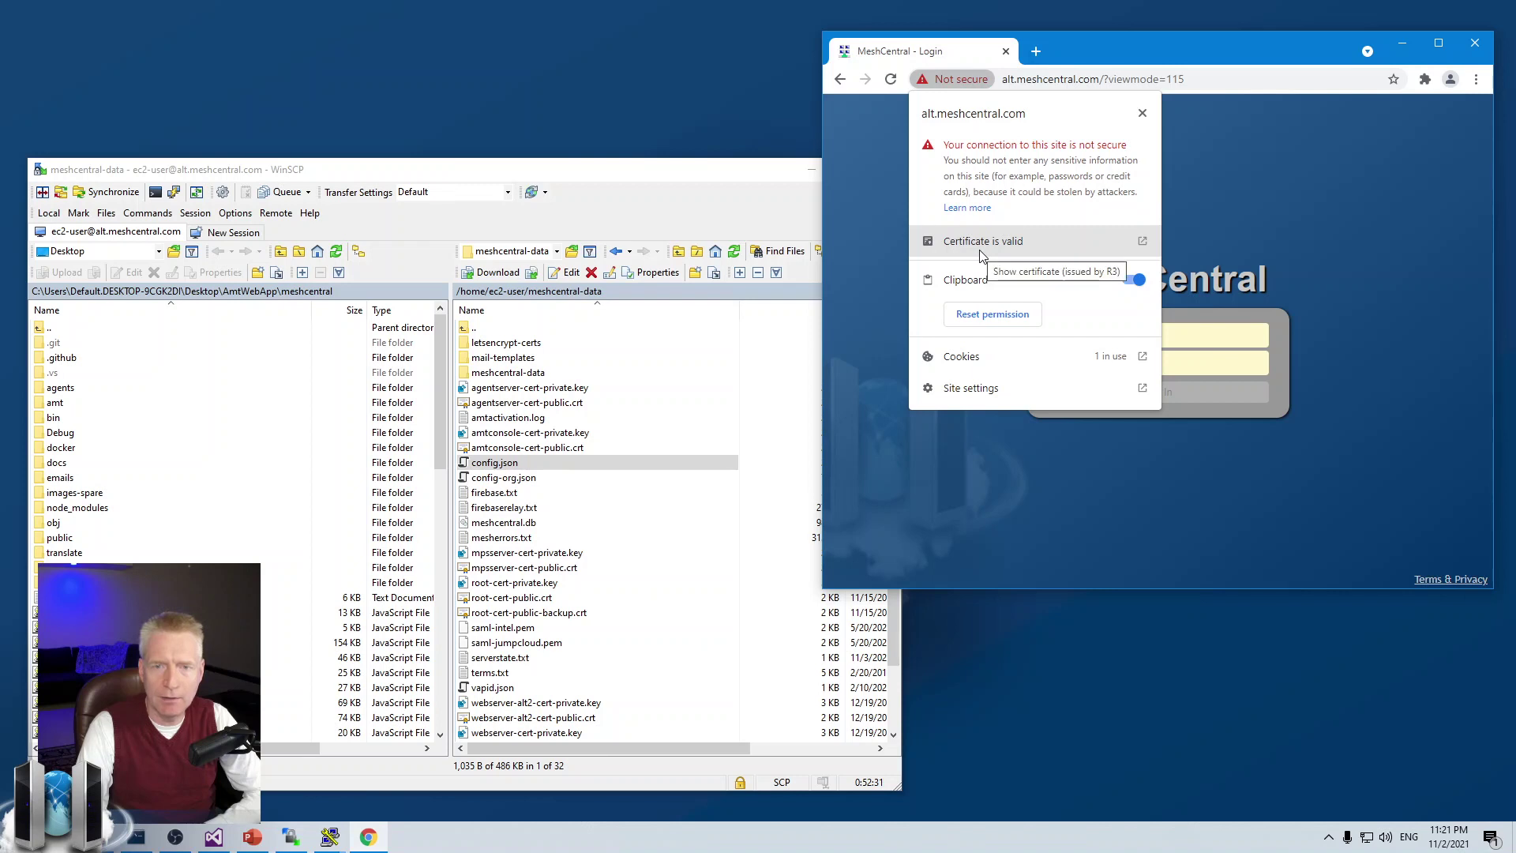
# - Remove ?viewmode=115 from the URL and load plain alt.meshcentral.com
pyautogui.click(1097, 78)
pyautogui.click(1100, 78)
pyautogui.moveTo(1134, 79); pyautogui.dragTo(1402, 95)
pyautogui.press('Delete')
pyautogui.press('Return')
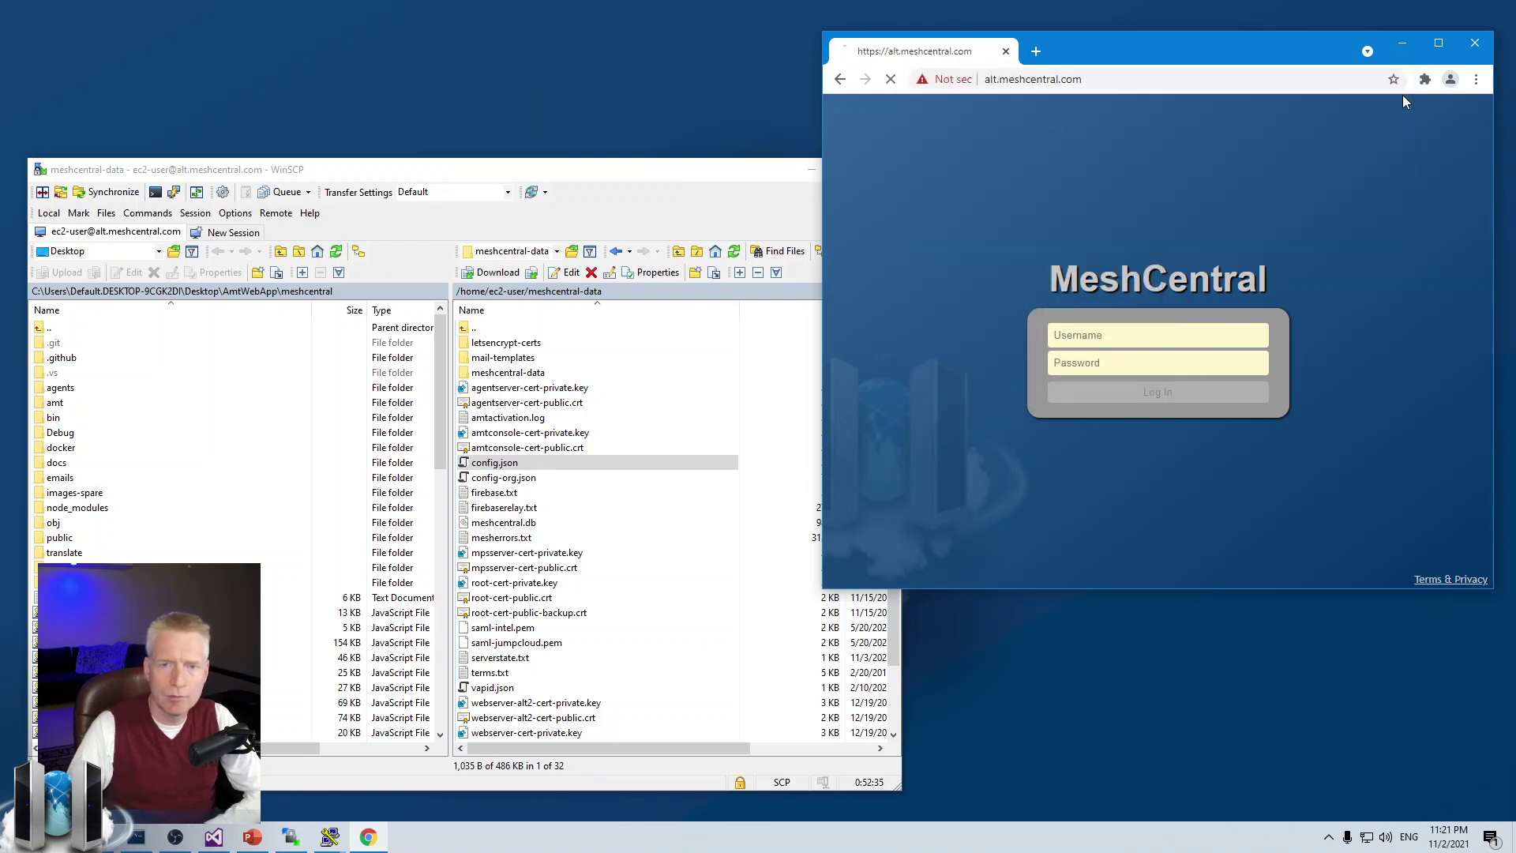
pyautogui.click(891, 79)
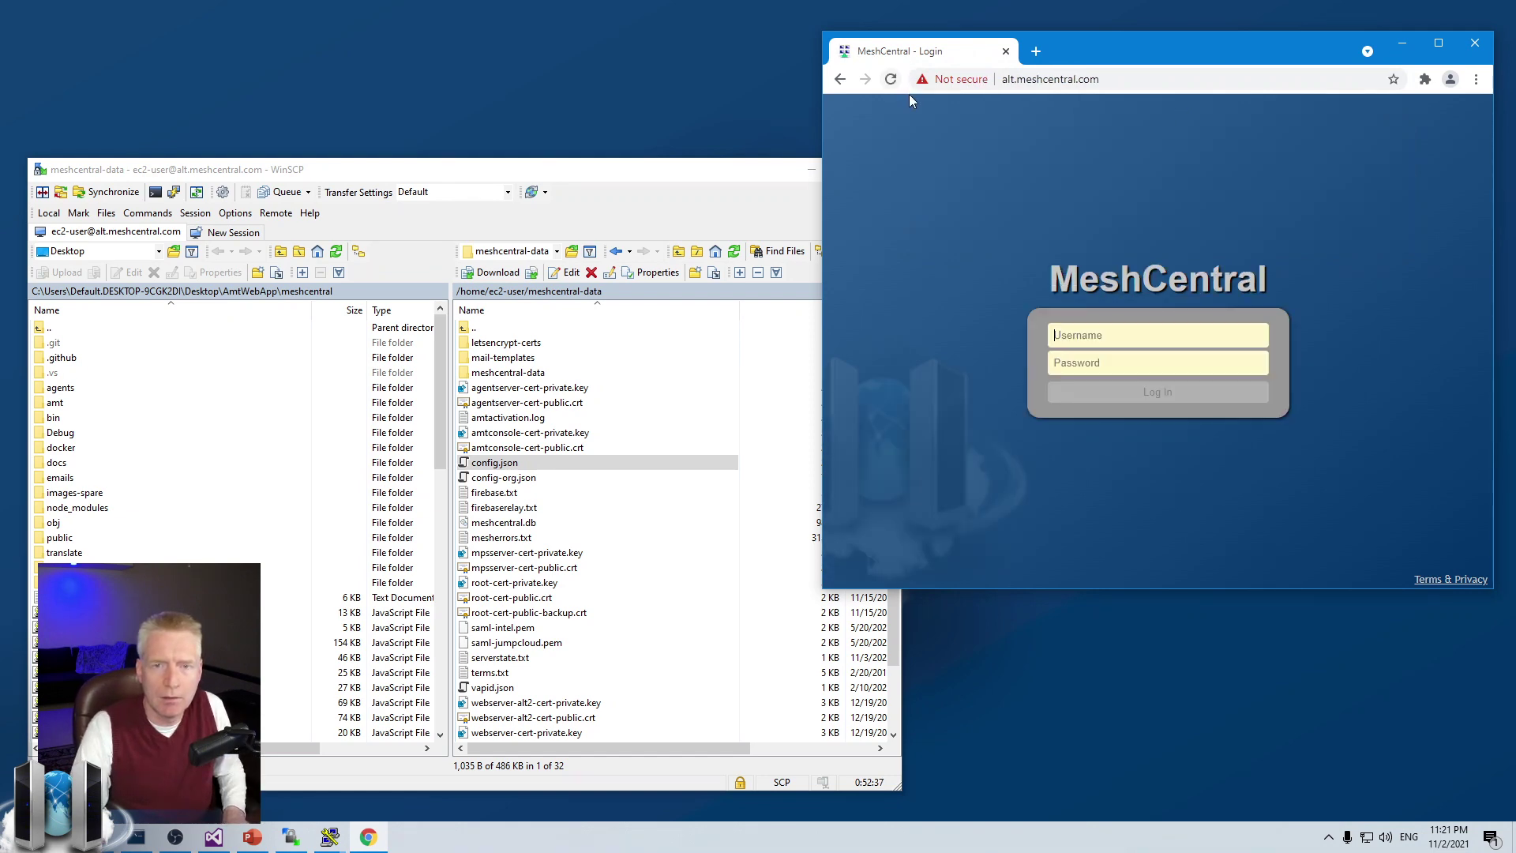
# - Inspect the valid certificate's General and Details tabs, confirming issuer Let's Encrypt R3
pyautogui.click(948, 79)
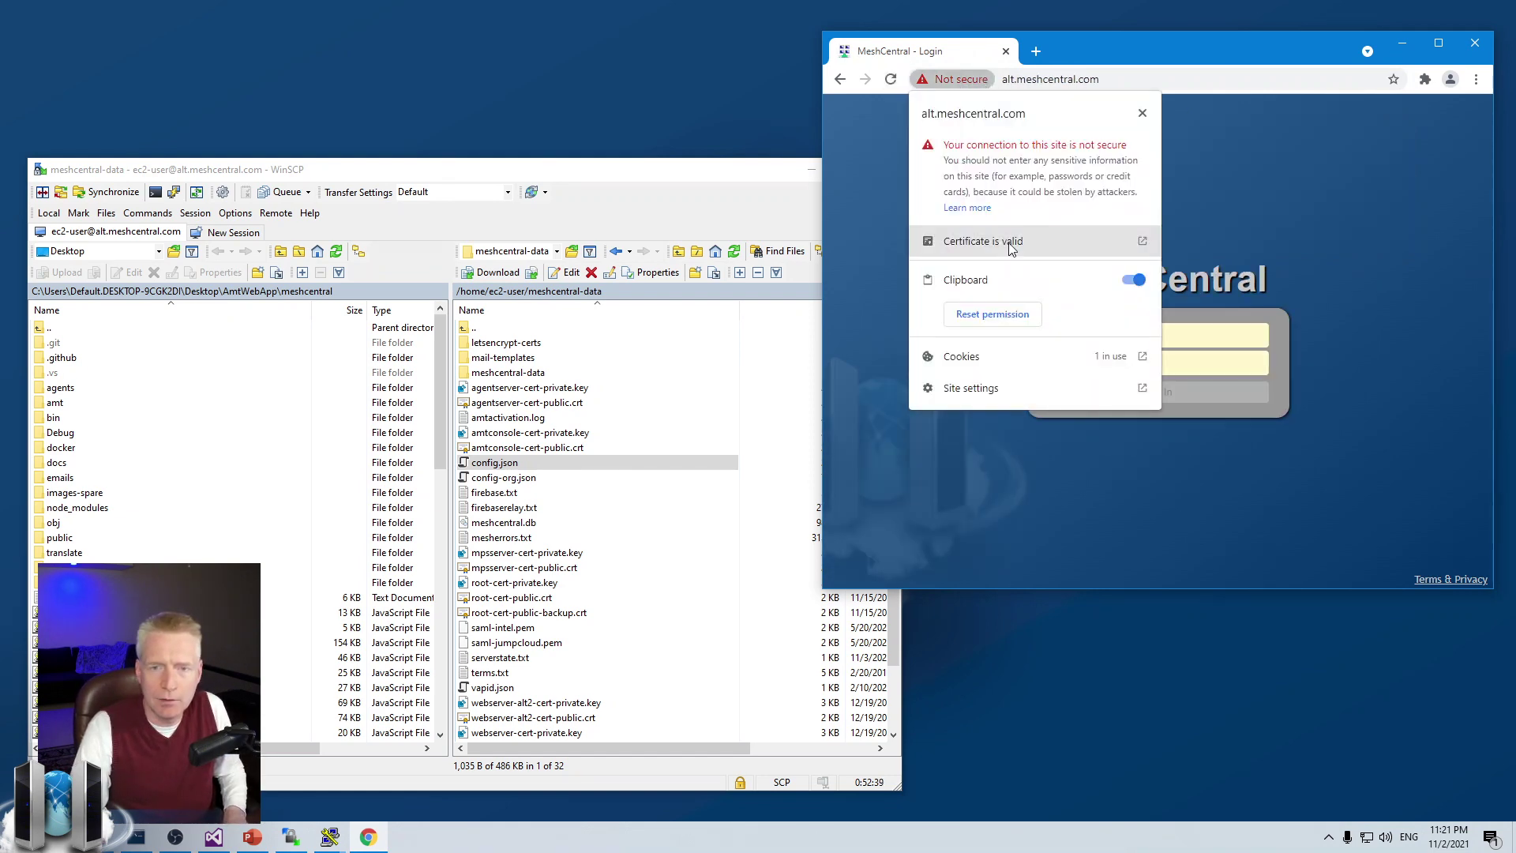
pyautogui.click(1008, 243)
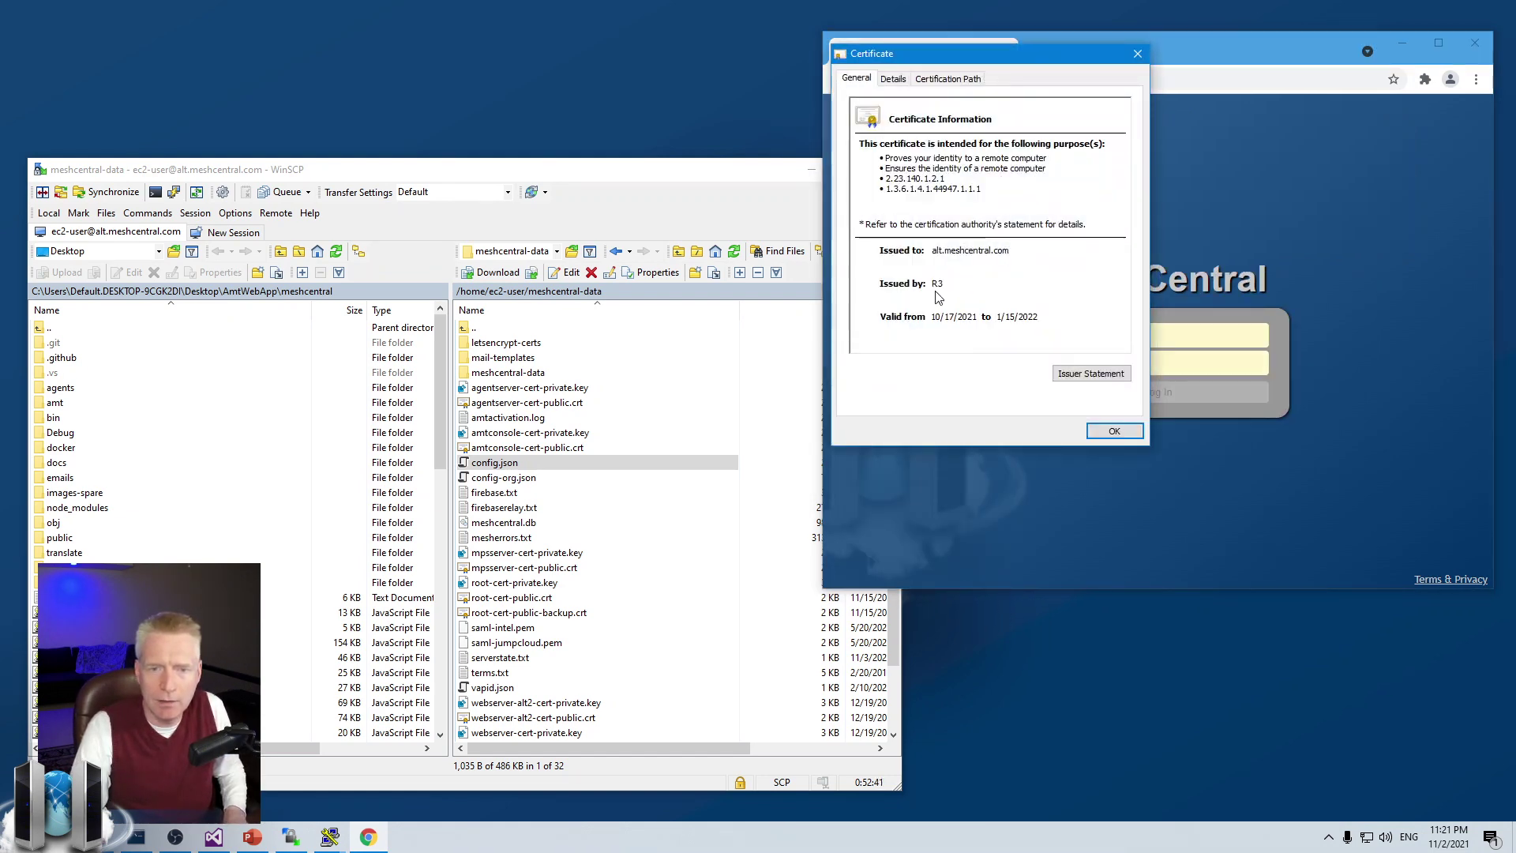
pyautogui.click(893, 79)
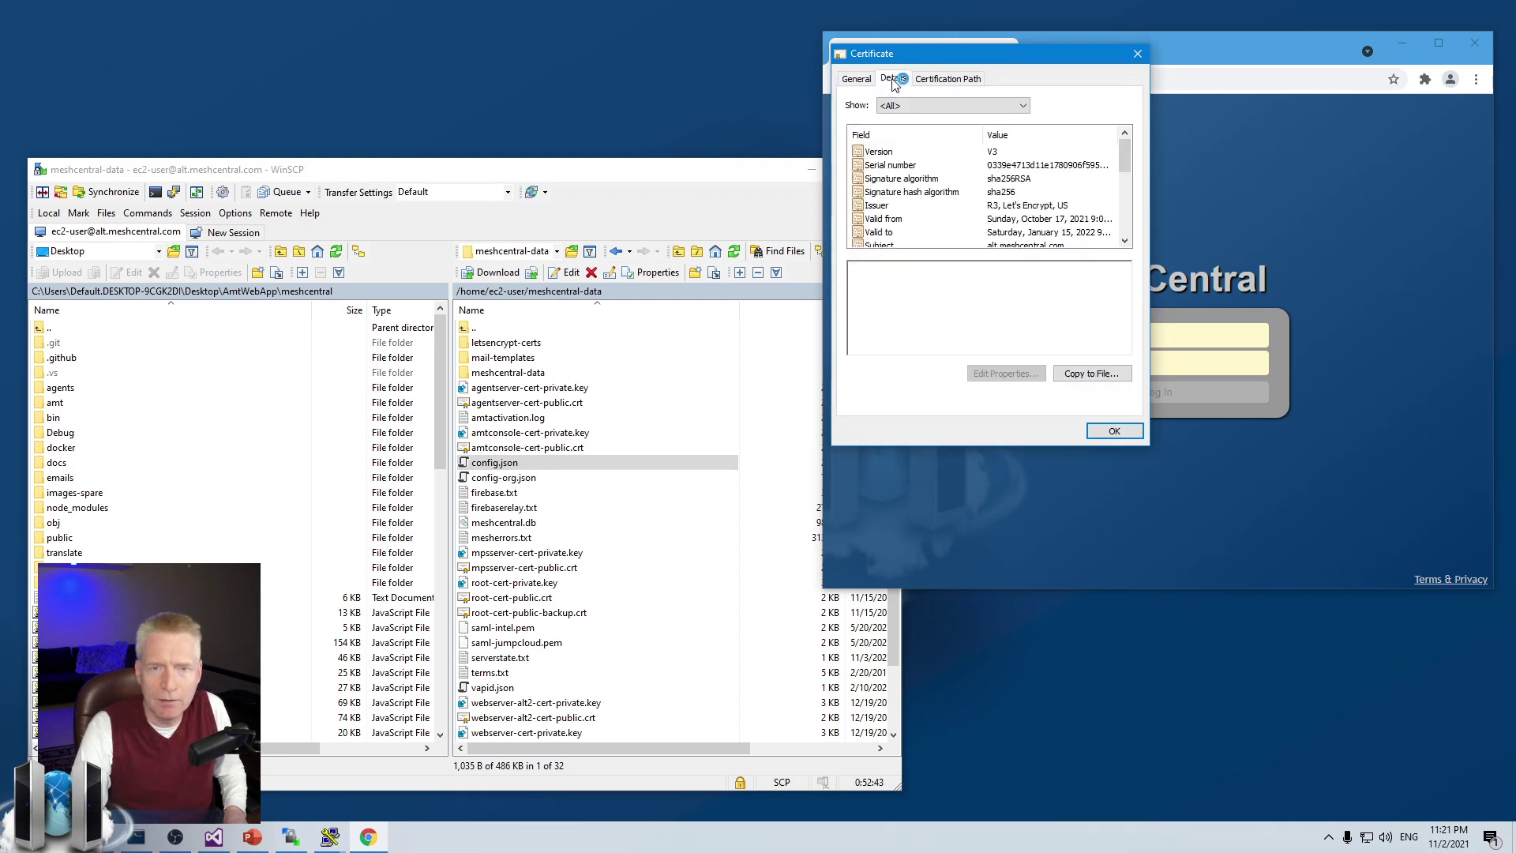
pyautogui.click(951, 80)
pyautogui.click(895, 80)
pyautogui.click(1137, 53)
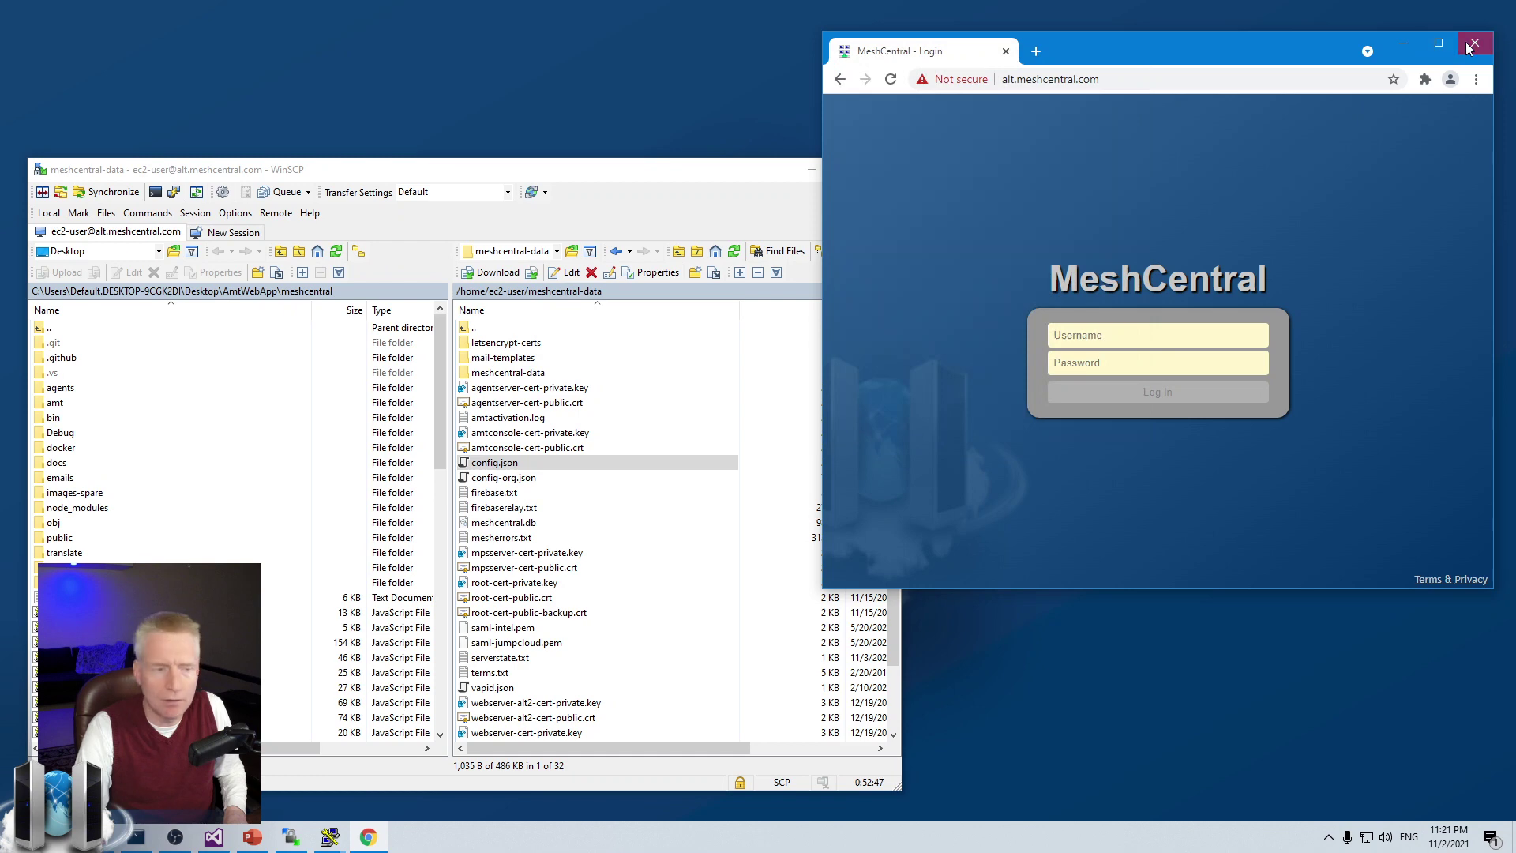
# - Close Chrome and load alt.meshcentral.com in Firefox, moved to the right side
pyautogui.click(1474, 44)
pyautogui.click(137, 836)
pyautogui.click(339, 221)
pyautogui.write('alt.meshcentral.com')
pyautogui.press('Return')
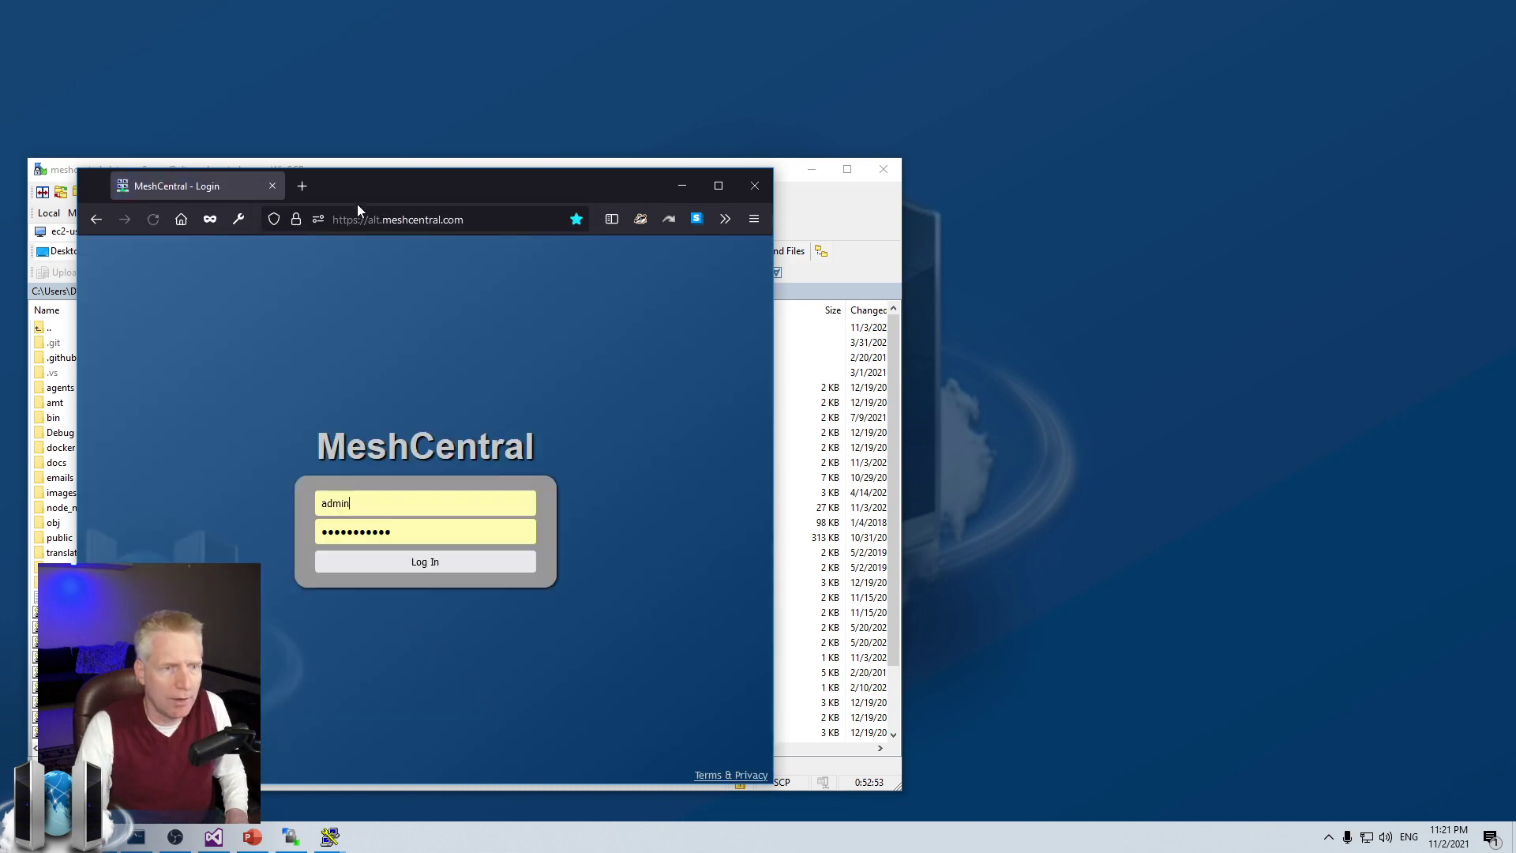
pyautogui.moveTo(390, 190); pyautogui.dragTo(1036, 48)
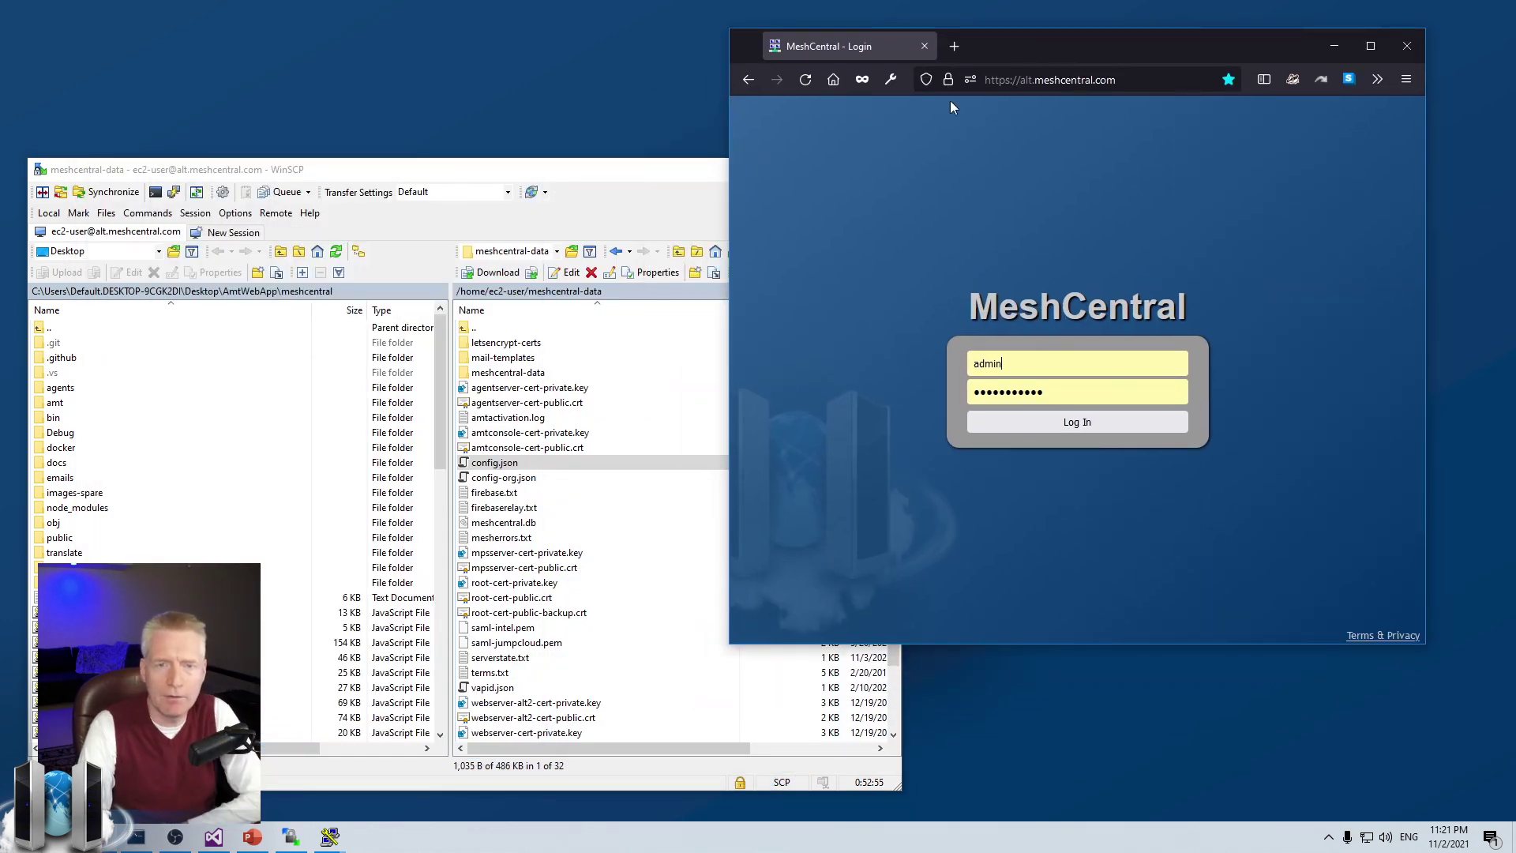
# - View the site's Let's Encrypt R3 certificate and highlight alt2.meshcentral.com among its names
pyautogui.click(947, 79)
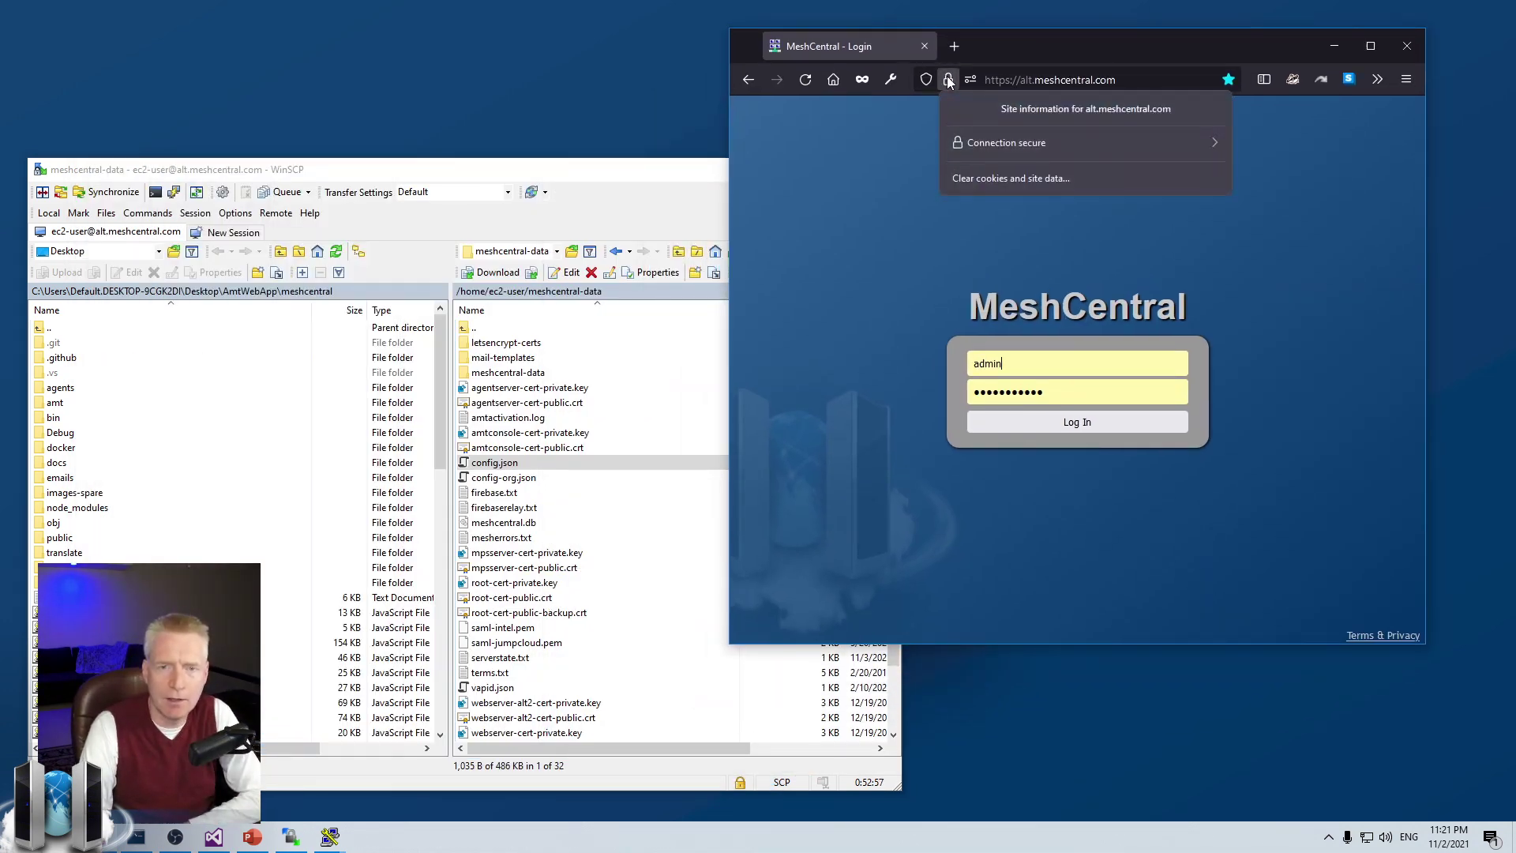
pyautogui.click(978, 144)
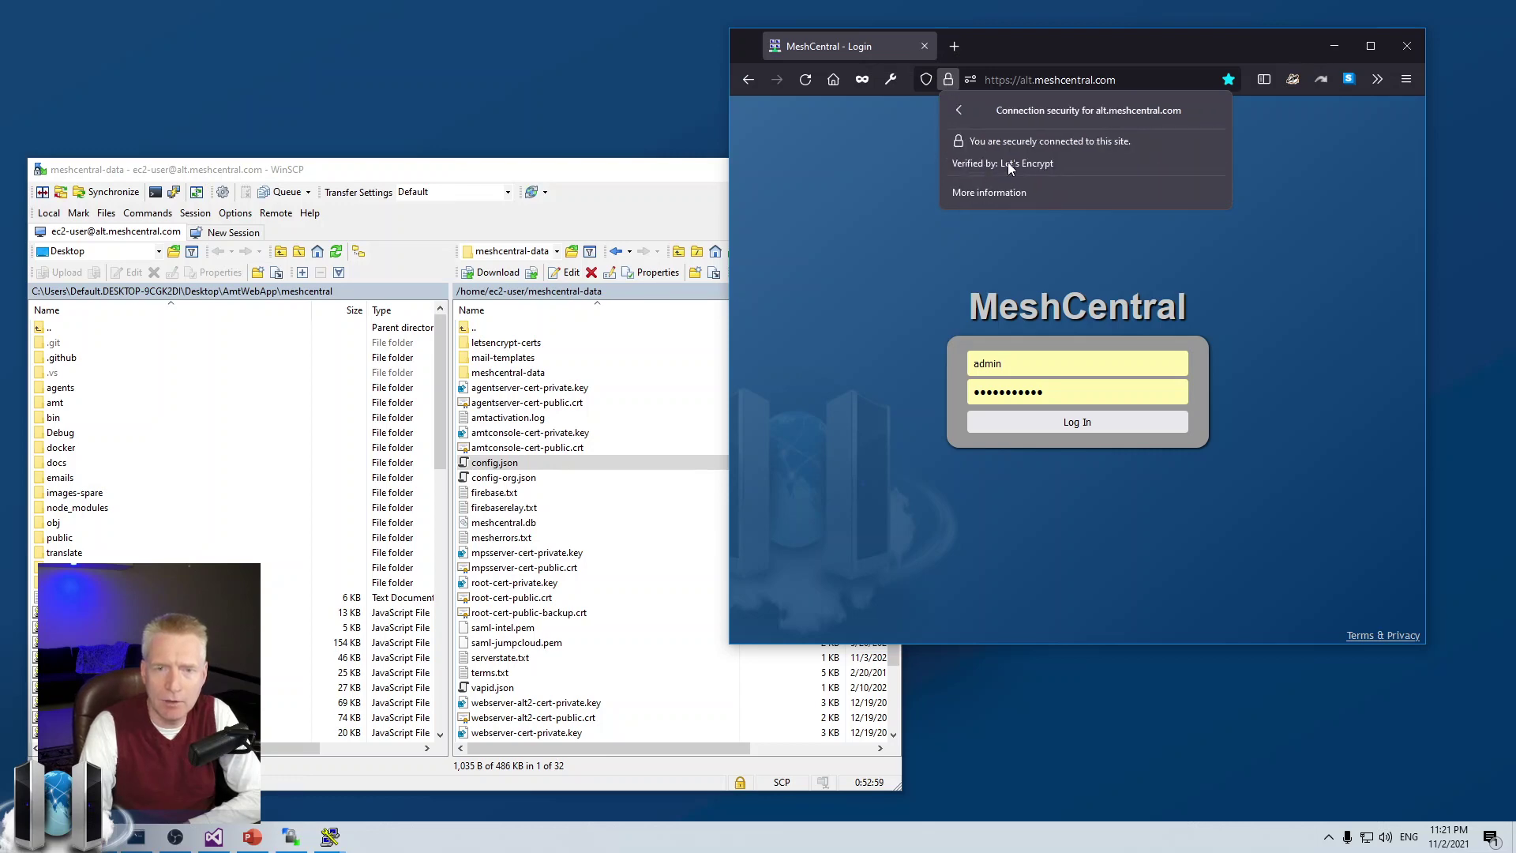
pyautogui.click(1023, 186)
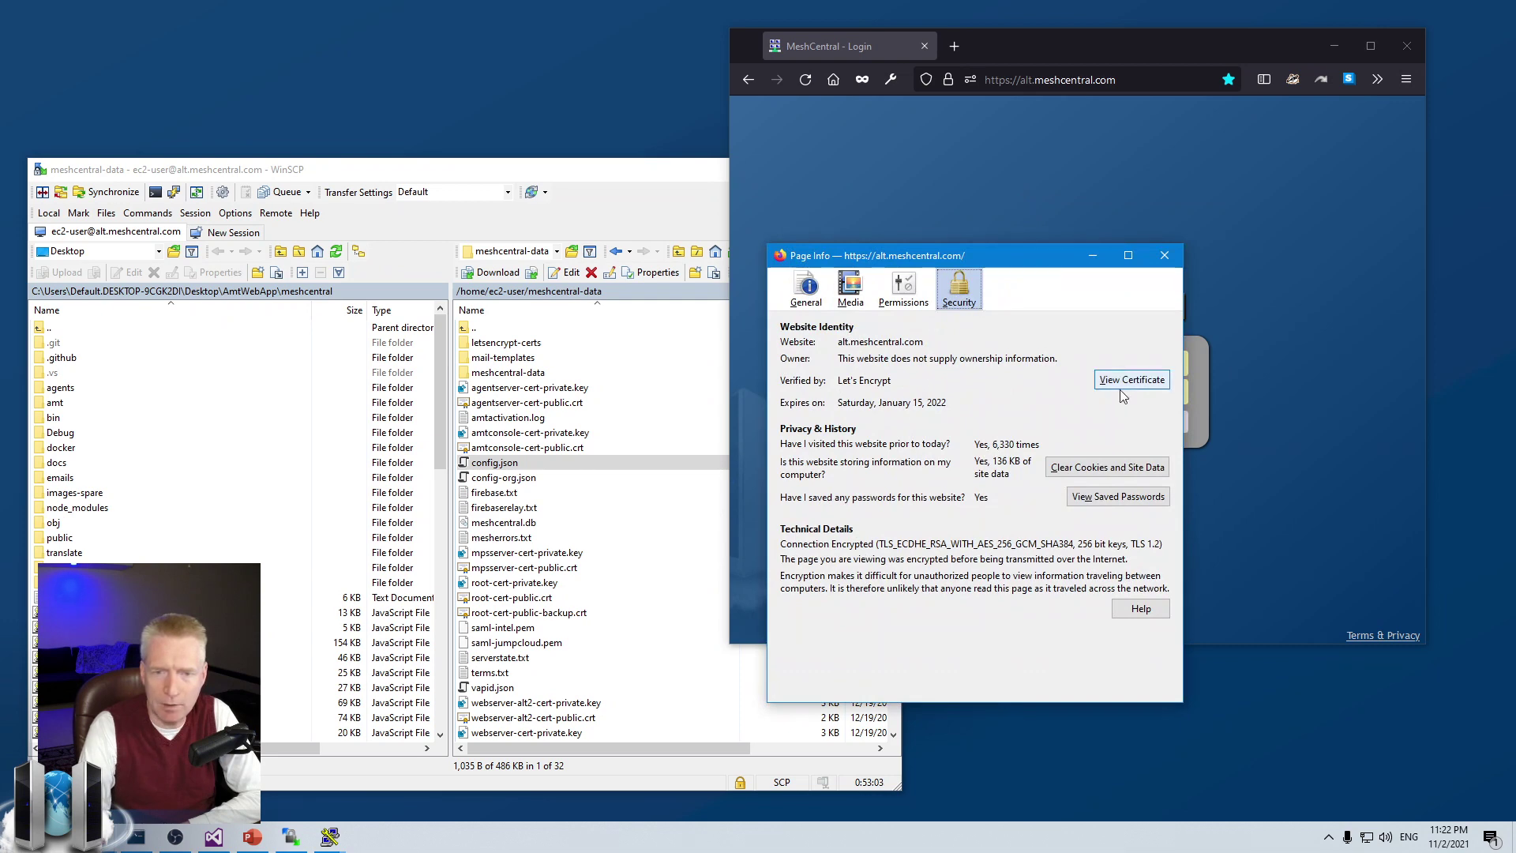
pyautogui.click(1120, 385)
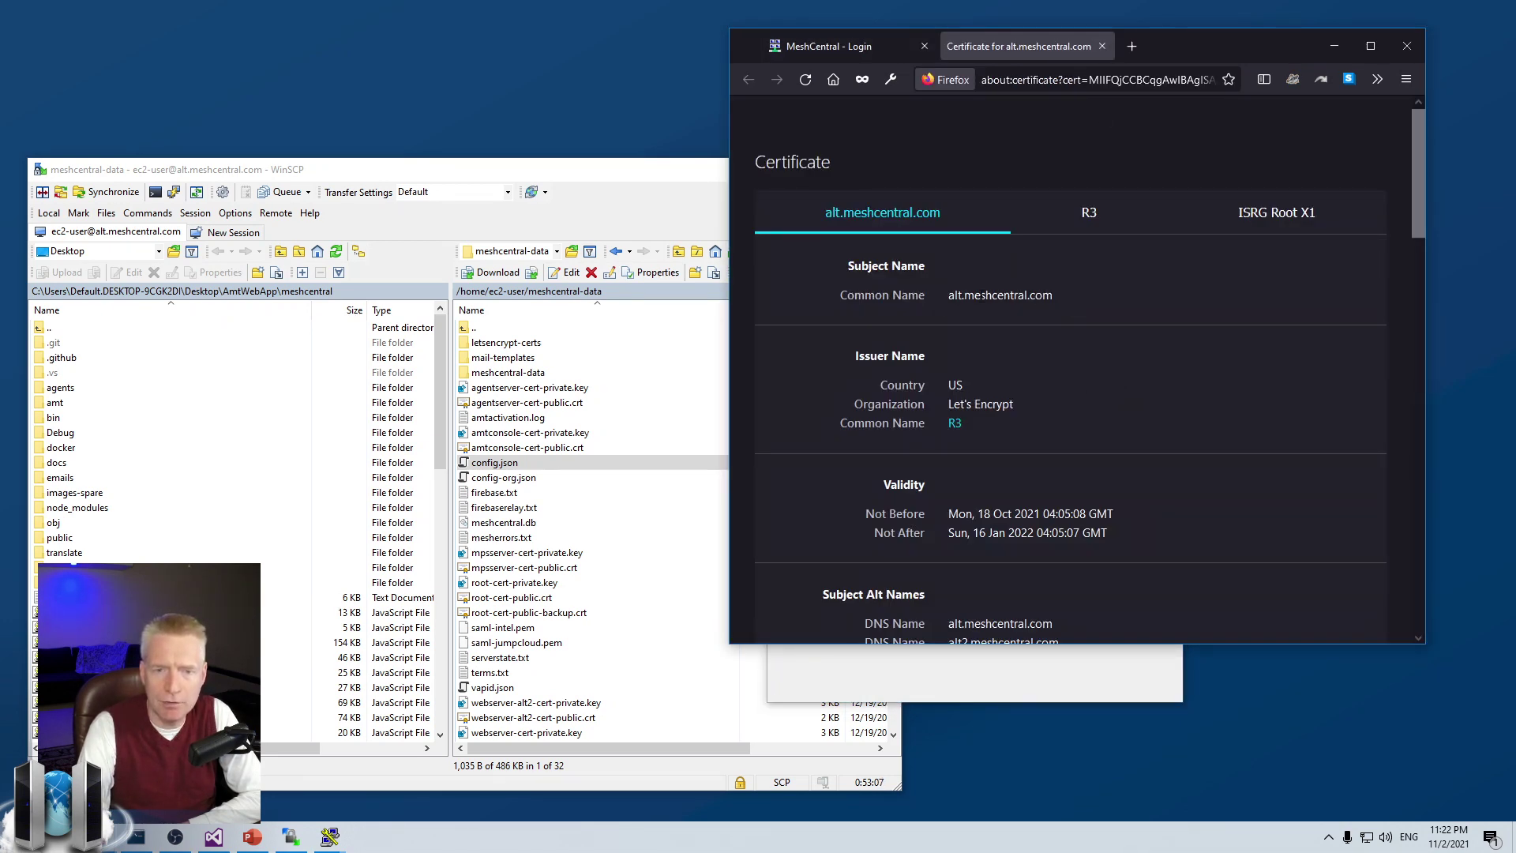
pyautogui.scroll(-3, 1043, 351)
pyautogui.scroll(3, 1031, 332)
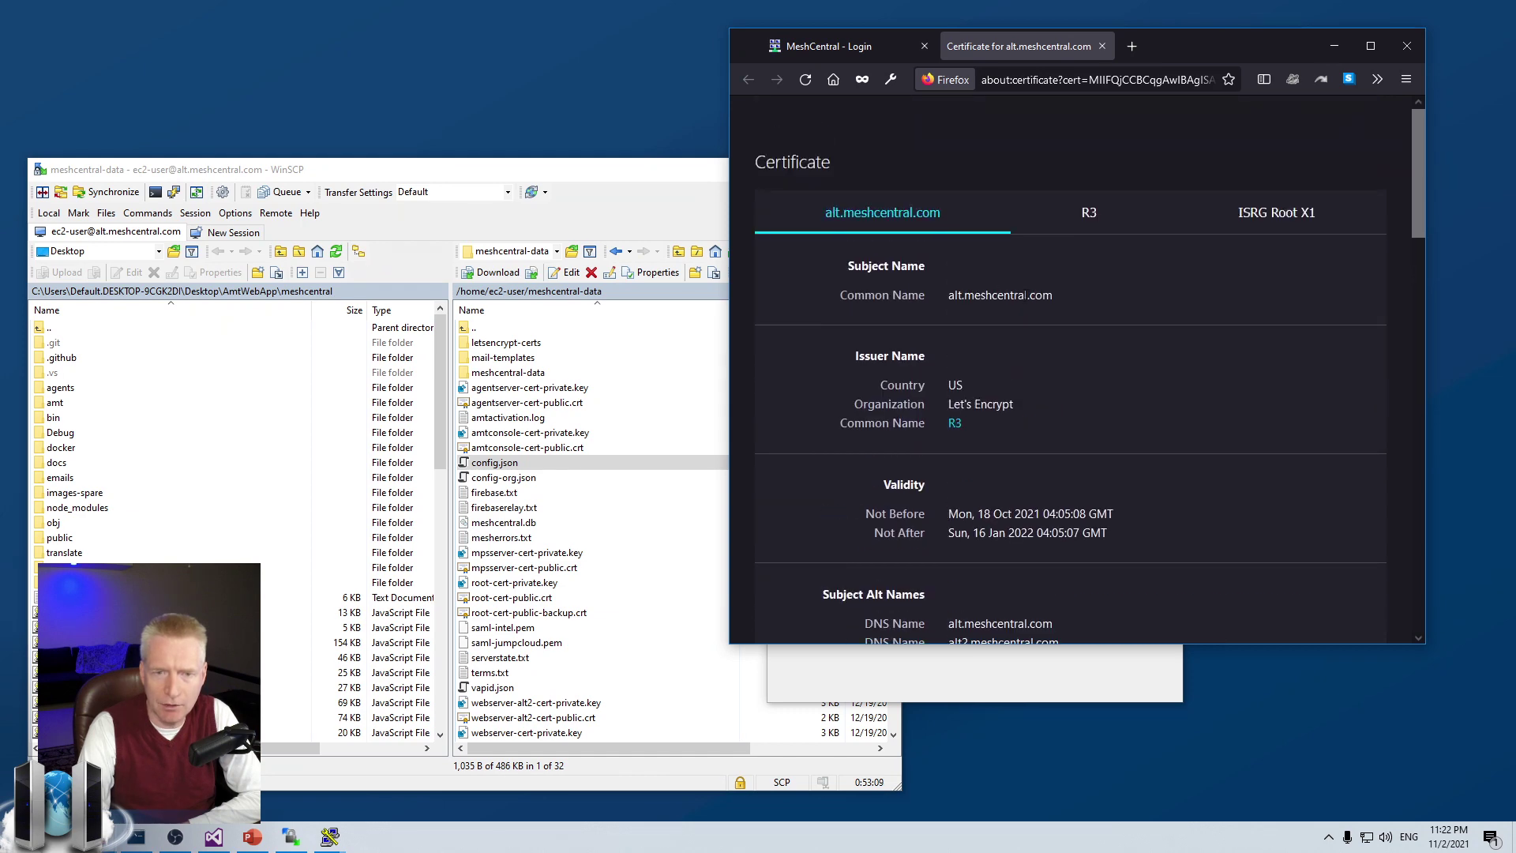
pyautogui.scroll(-3, 1036, 437)
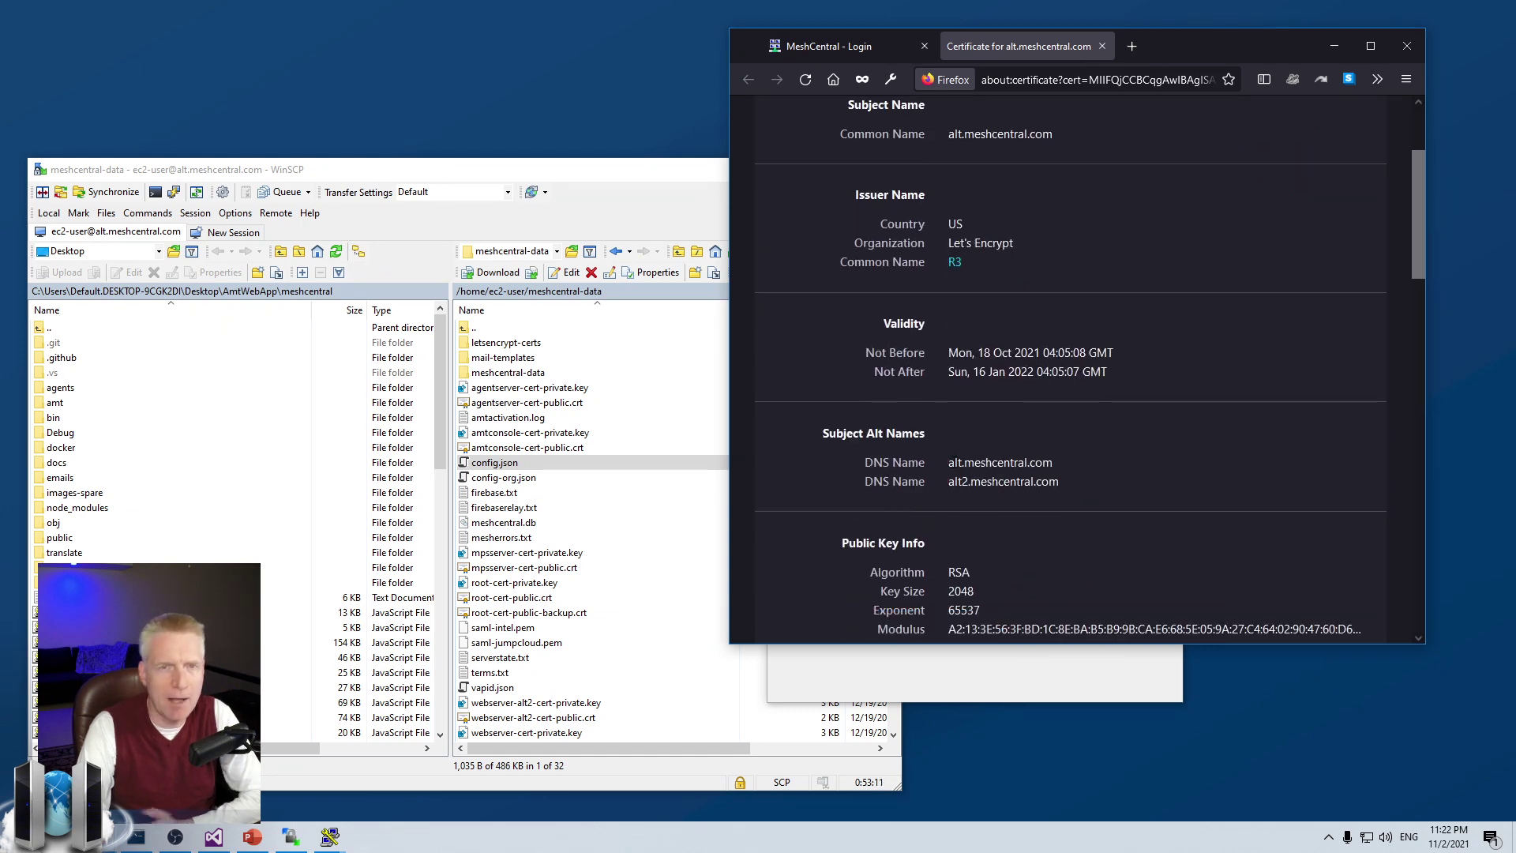
pyautogui.moveTo(949, 463); pyautogui.dragTo(1070, 479)
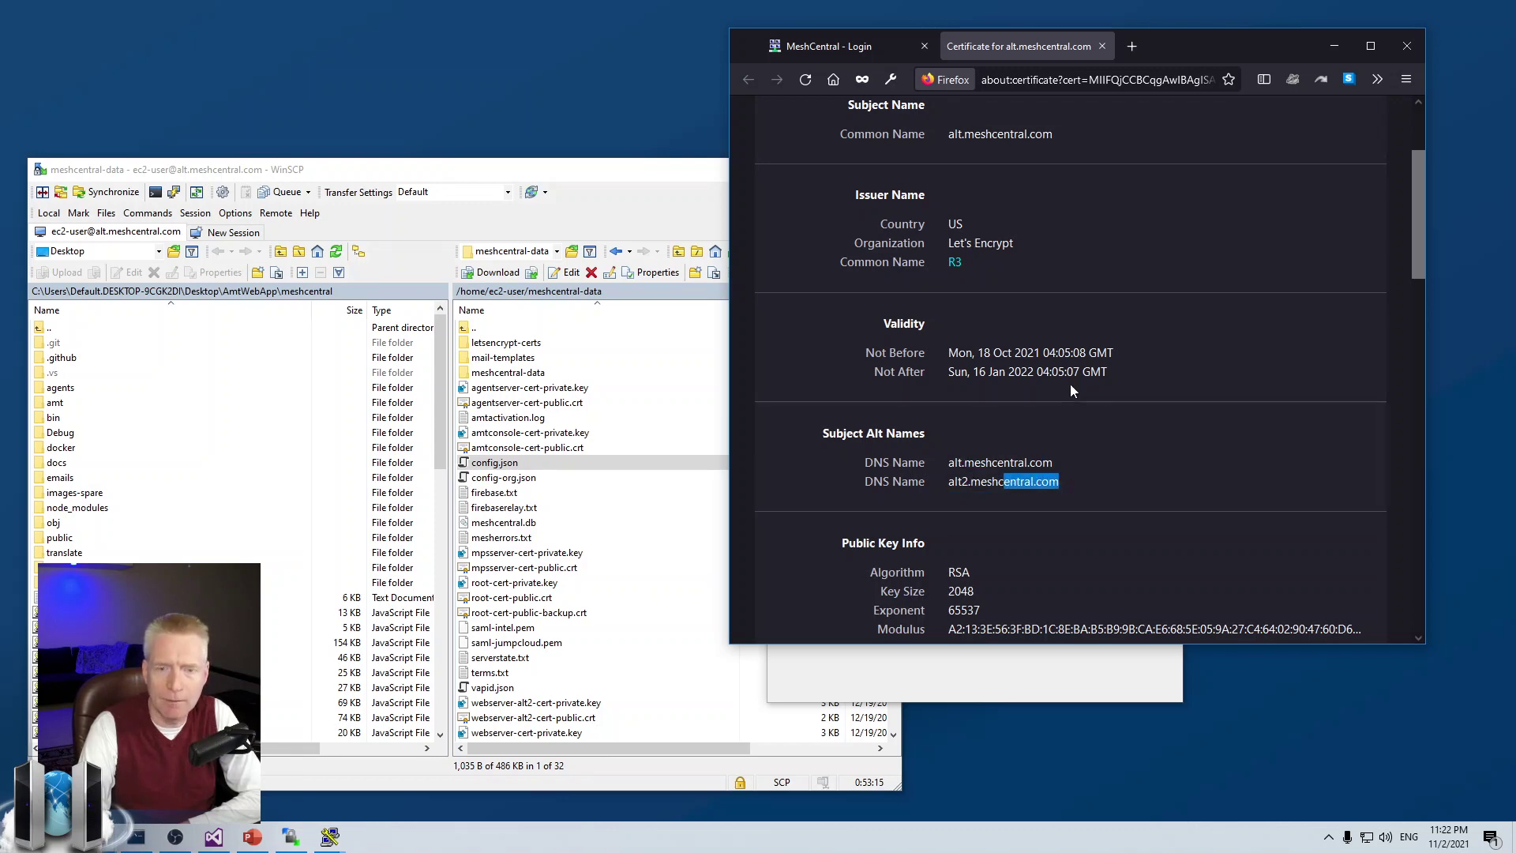
pyautogui.scroll(-1, 1070, 408)
pyautogui.scroll(5, 1041, 417)
# - Close the certificate tab, log in as admin, and open My Server's Console tab
pyautogui.click(1102, 45)
pyautogui.moveTo(1130, 43); pyautogui.dragTo(1139, 46)
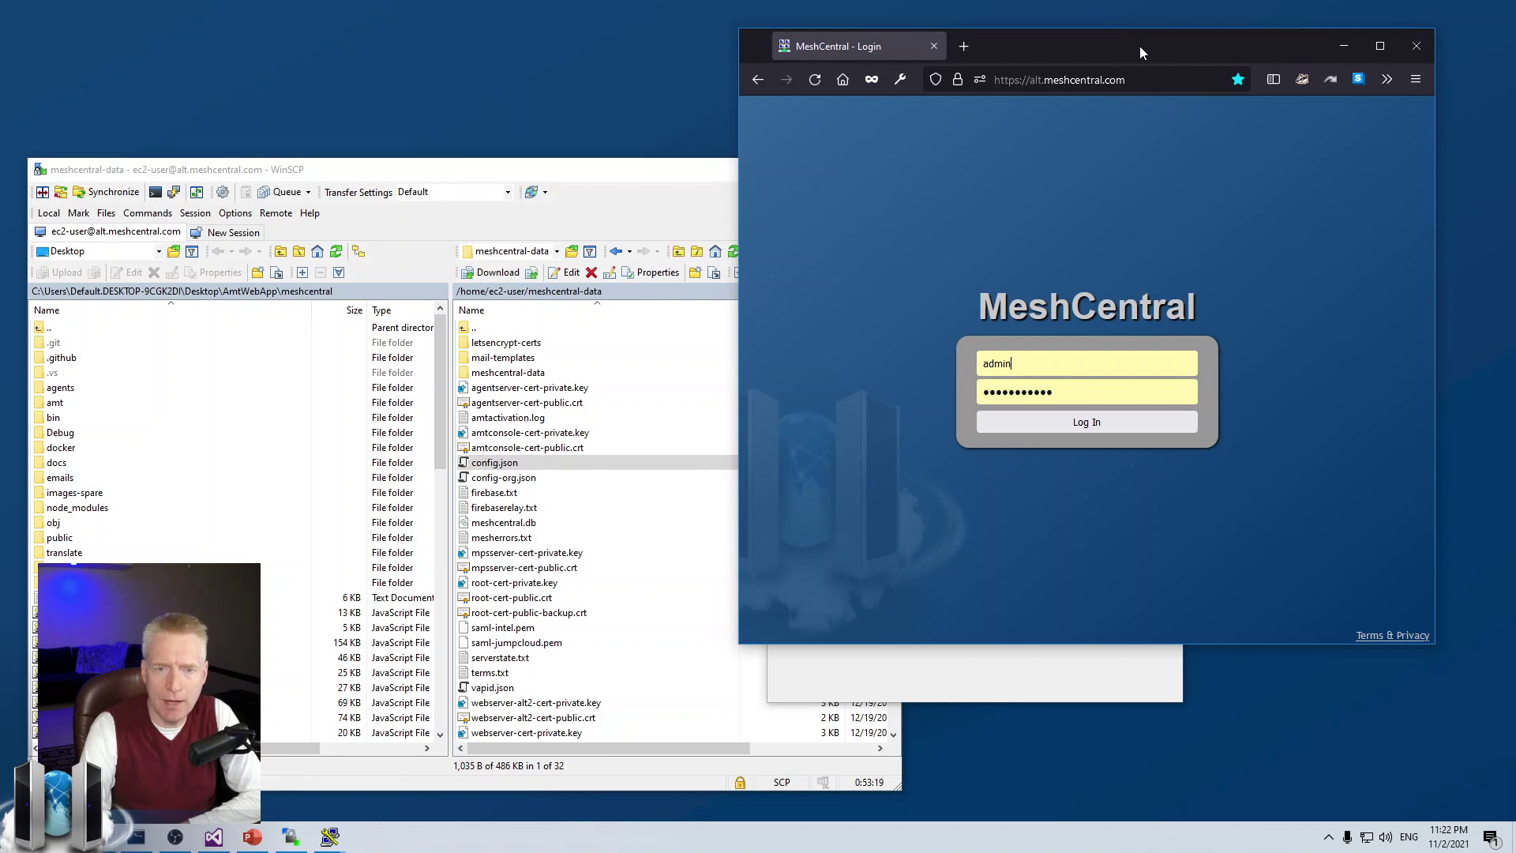
pyautogui.click(1058, 419)
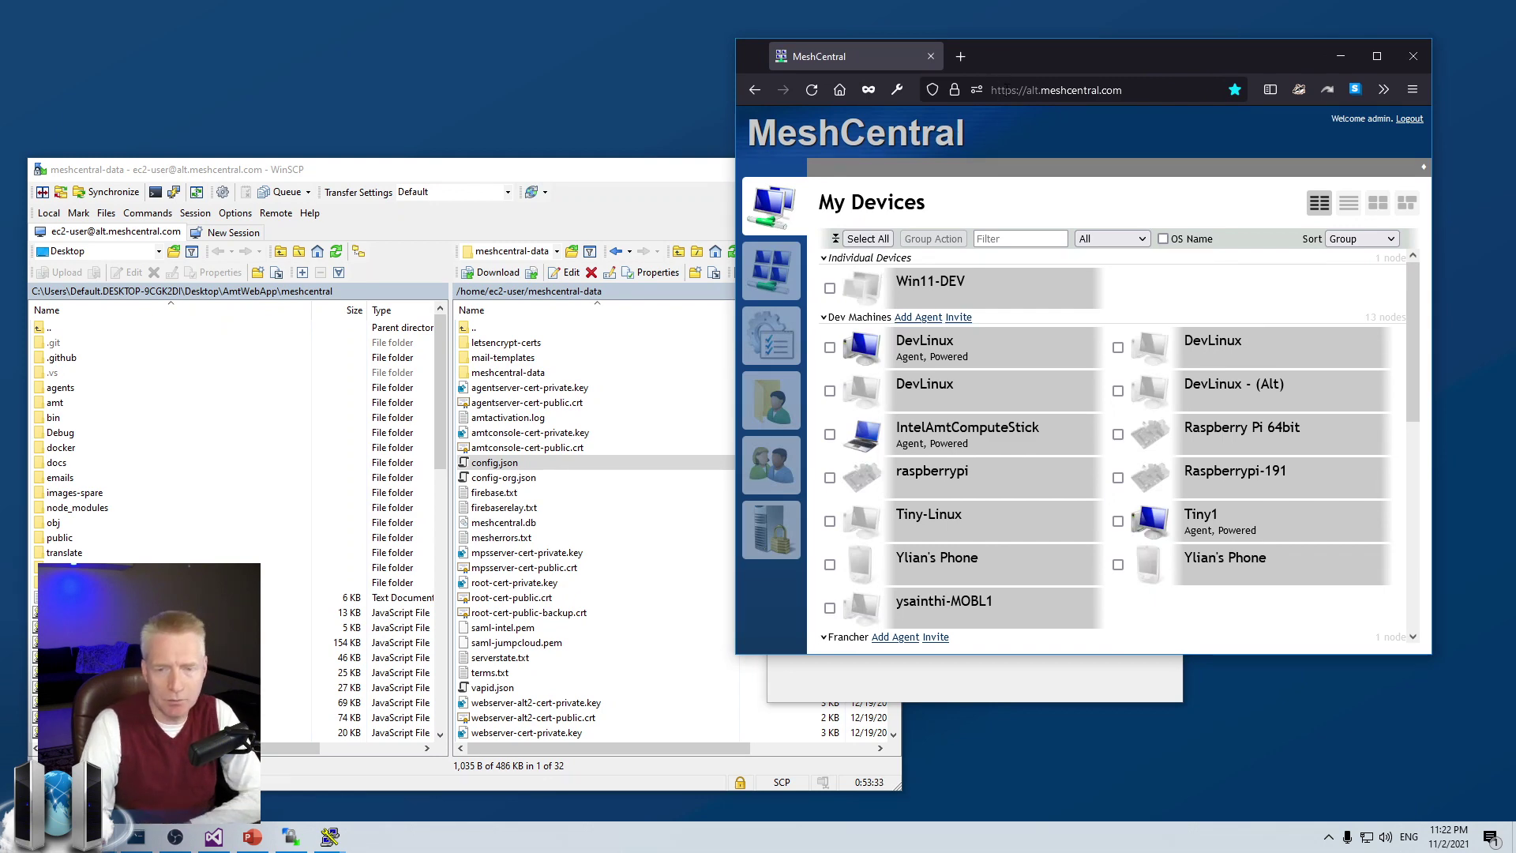
pyautogui.click(782, 531)
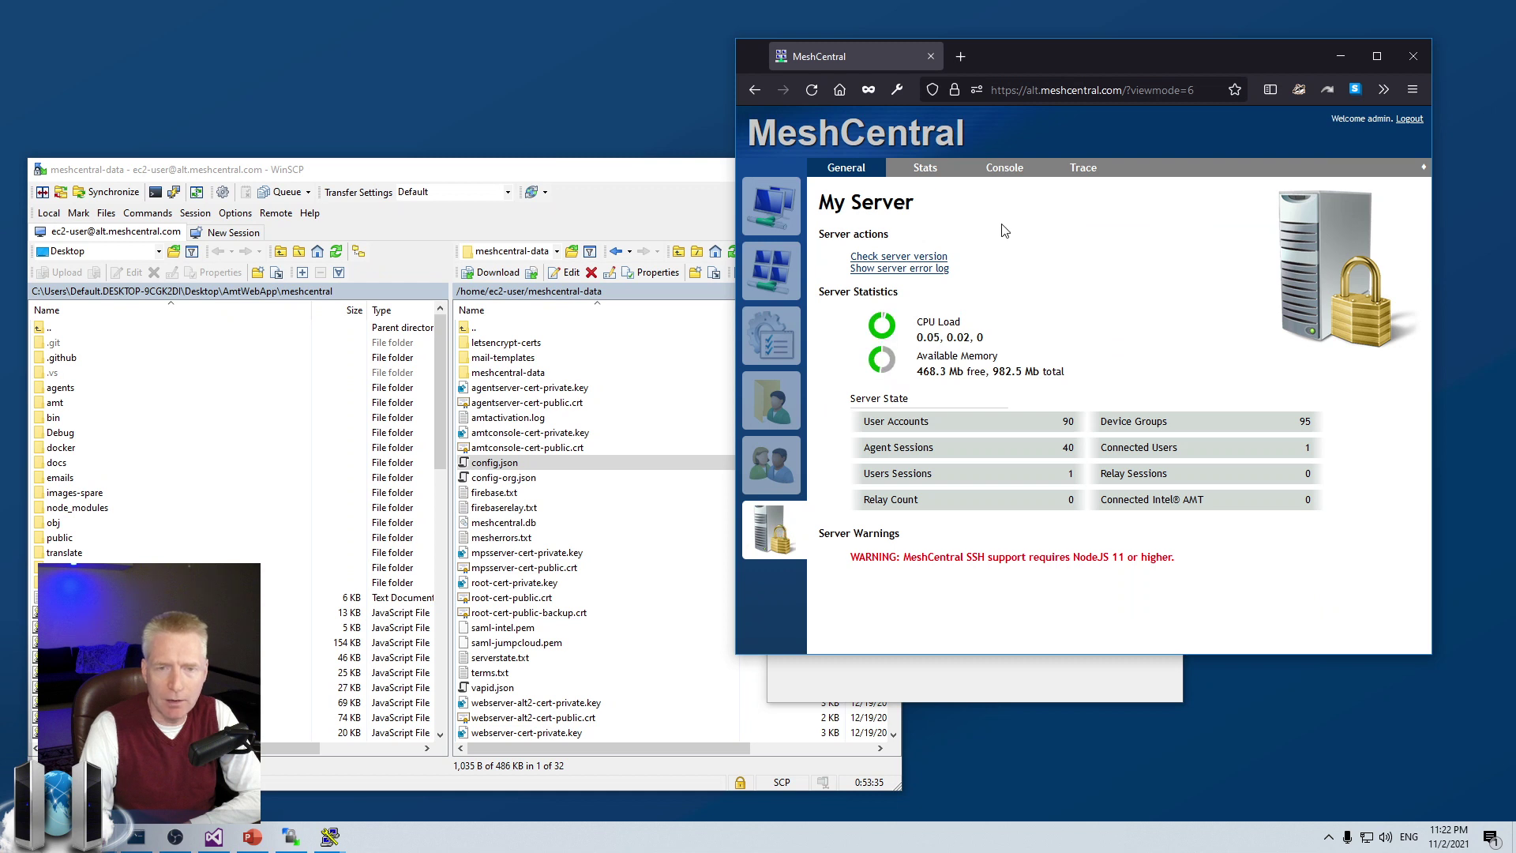
pyautogui.click(1007, 170)
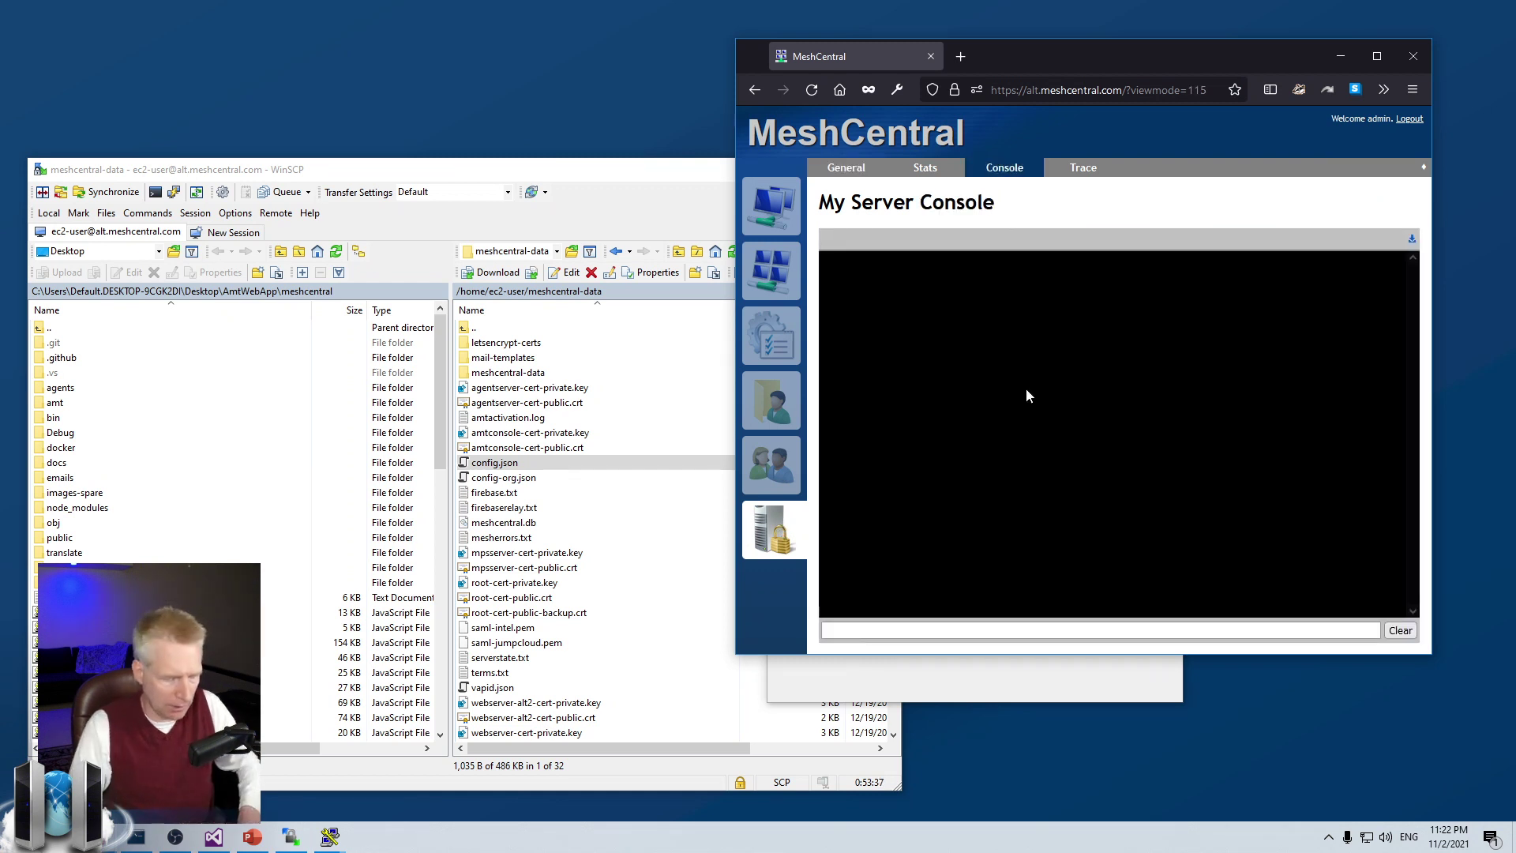
pyautogui.write('le')
# - Run le, lecheck and leevents to confirm production certificates are OK, 73 days left
pyautogui.press('Return')
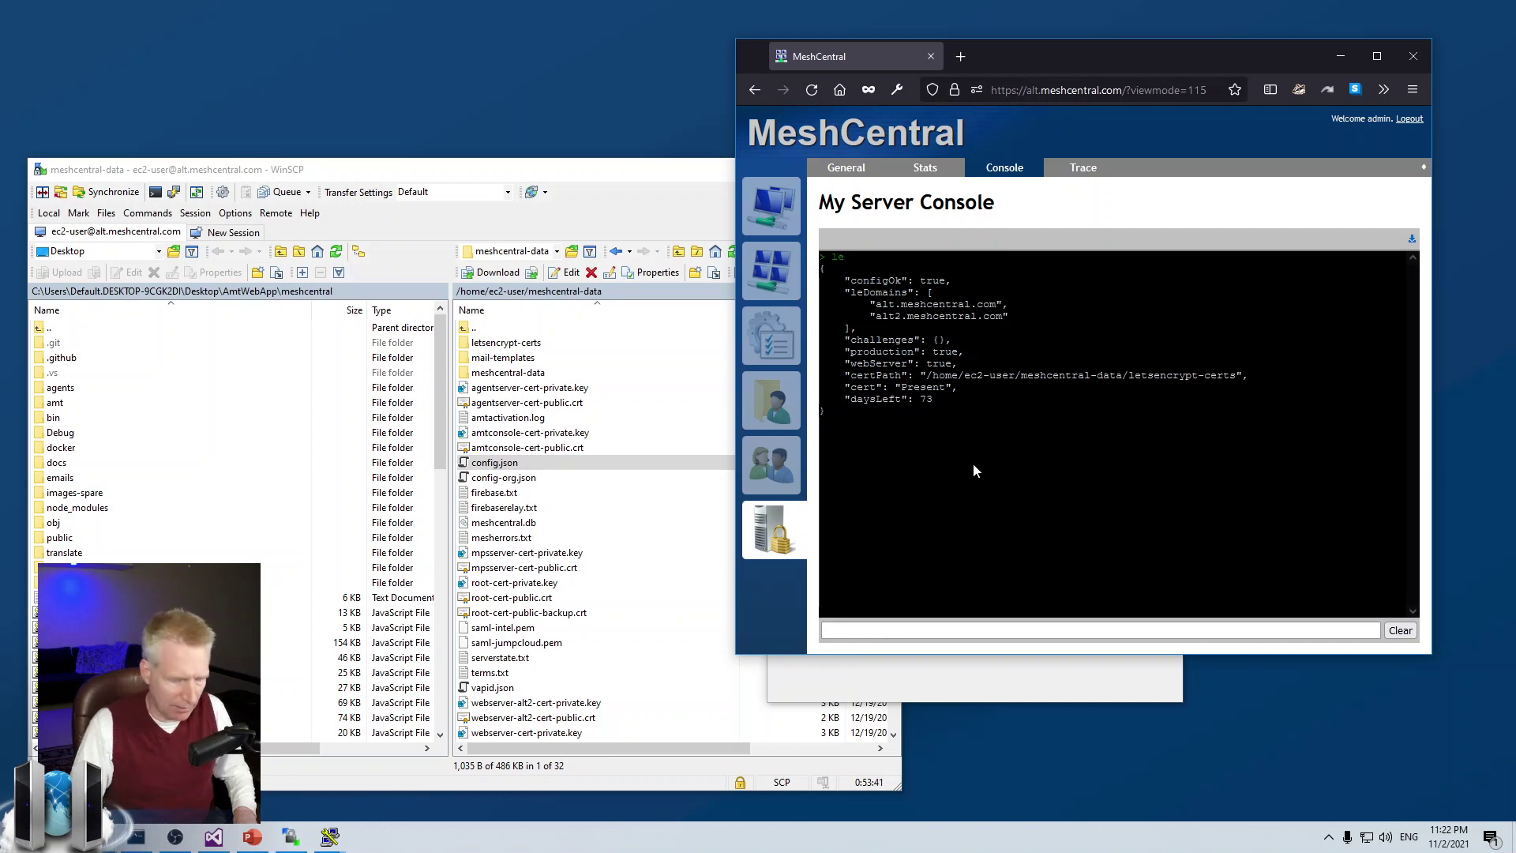
pyautogui.write('lecheck')
pyautogui.press('Return')
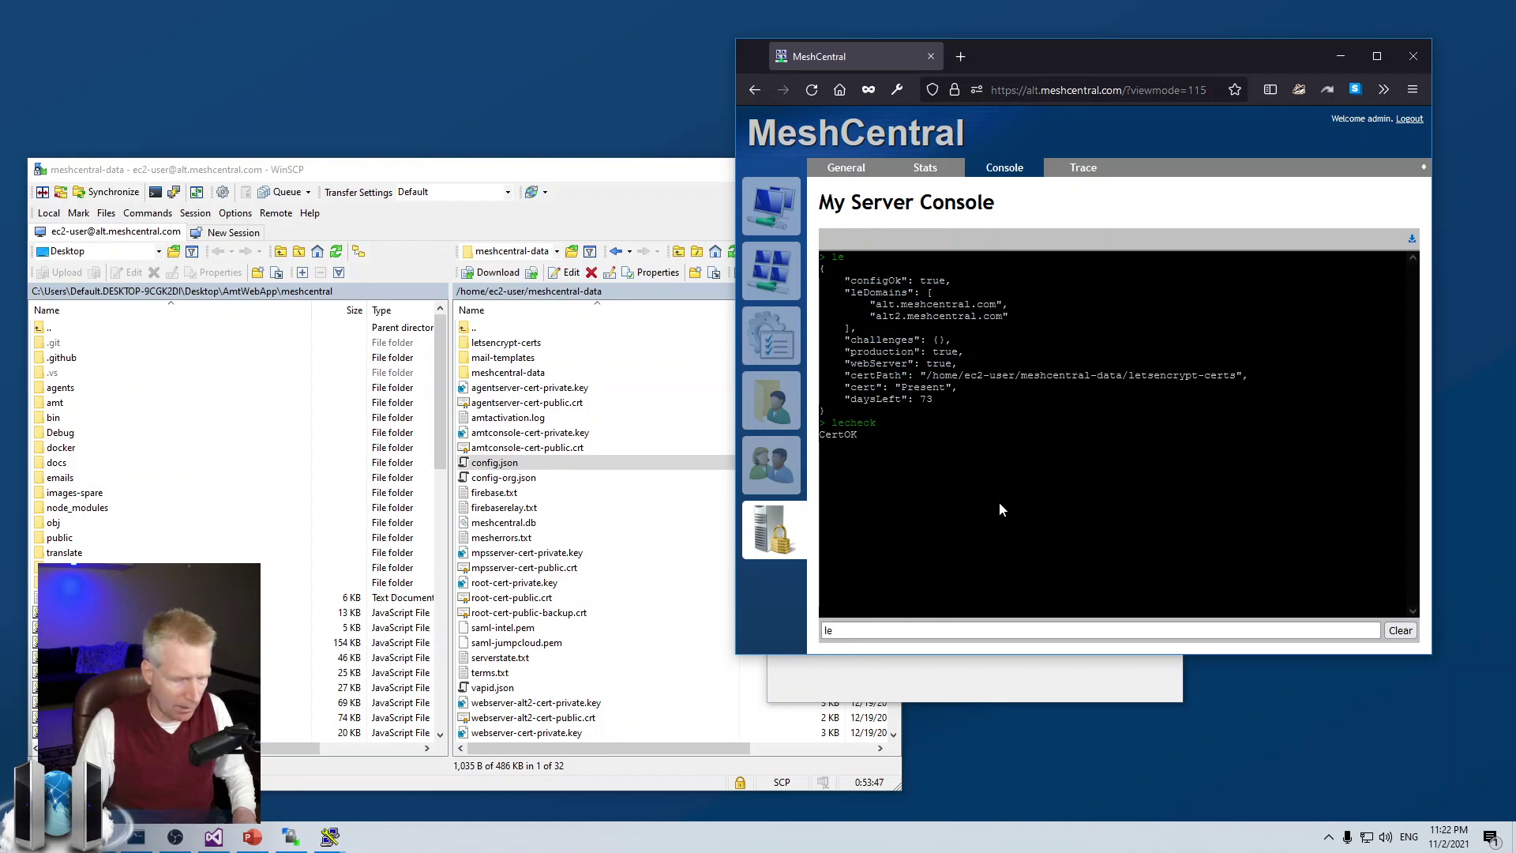
pyautogui.write('events')
pyautogui.press('Return')
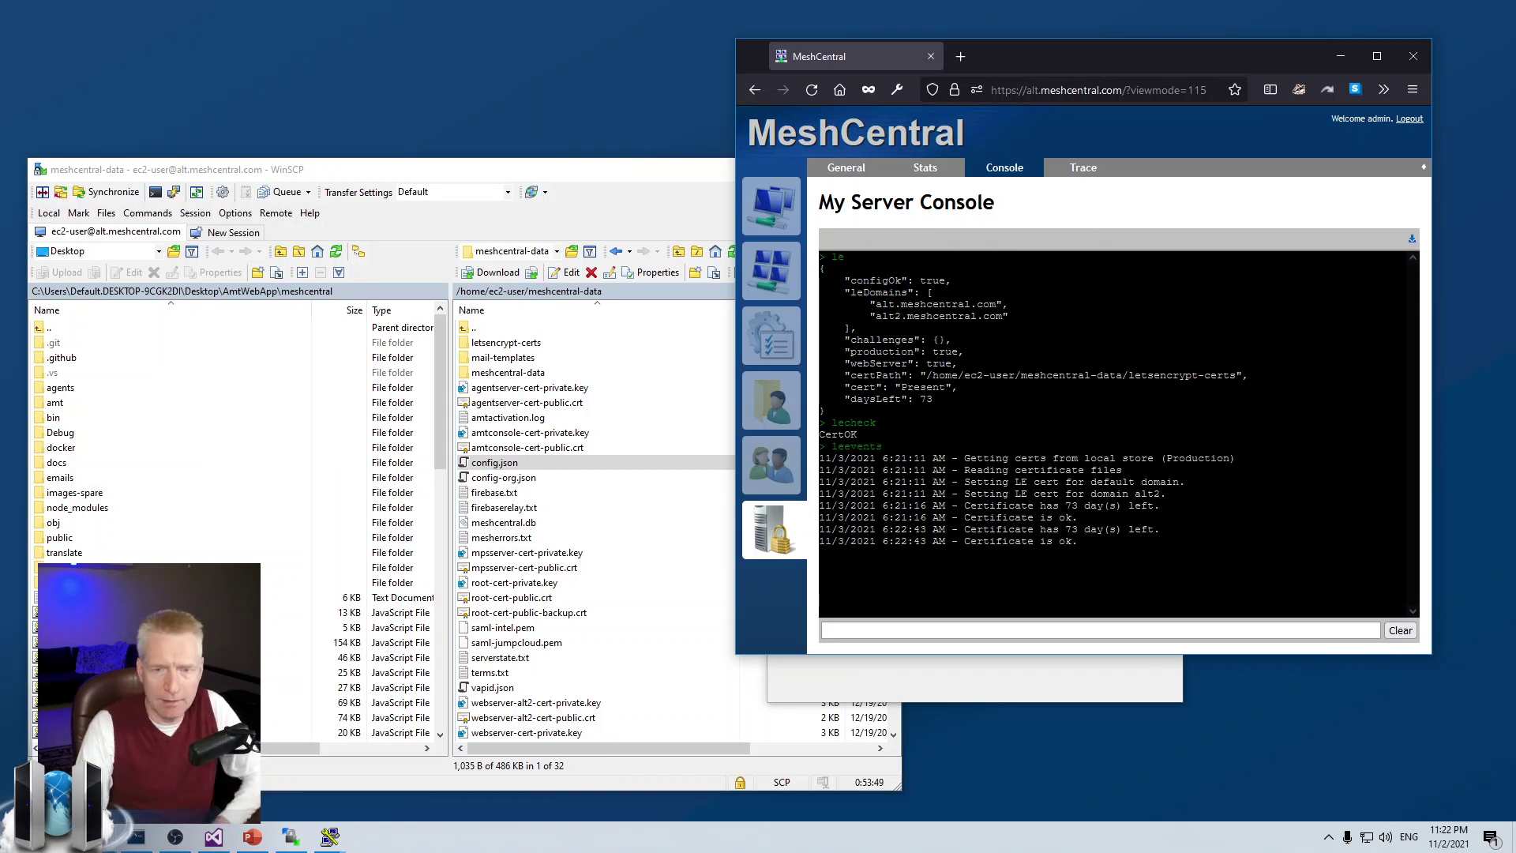